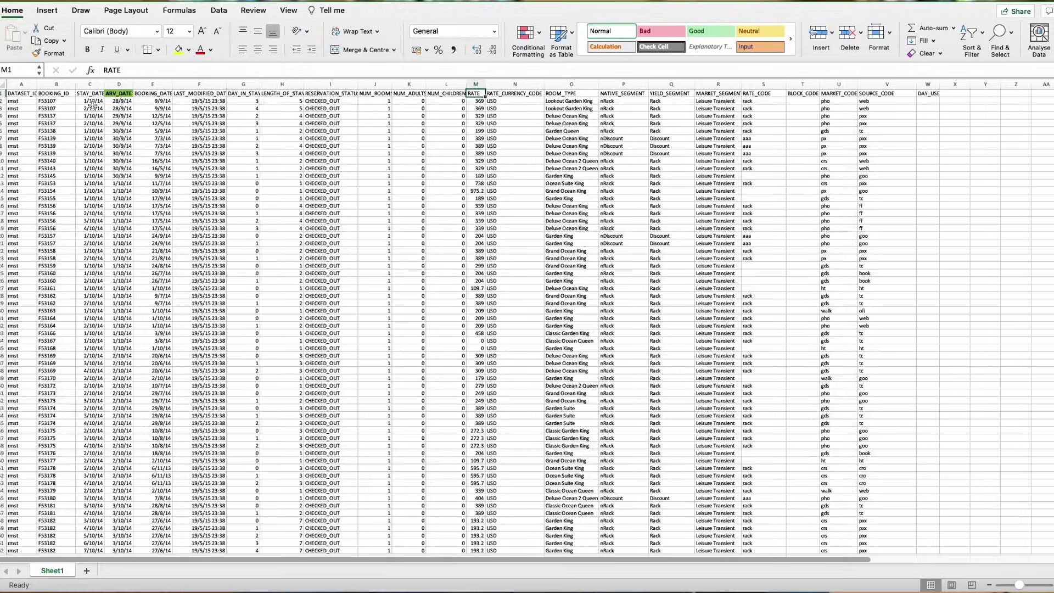
- Browse the sales rows, selecting cells in the City, price and Retailer ID columns
scroll(92, 105, "down", 3)
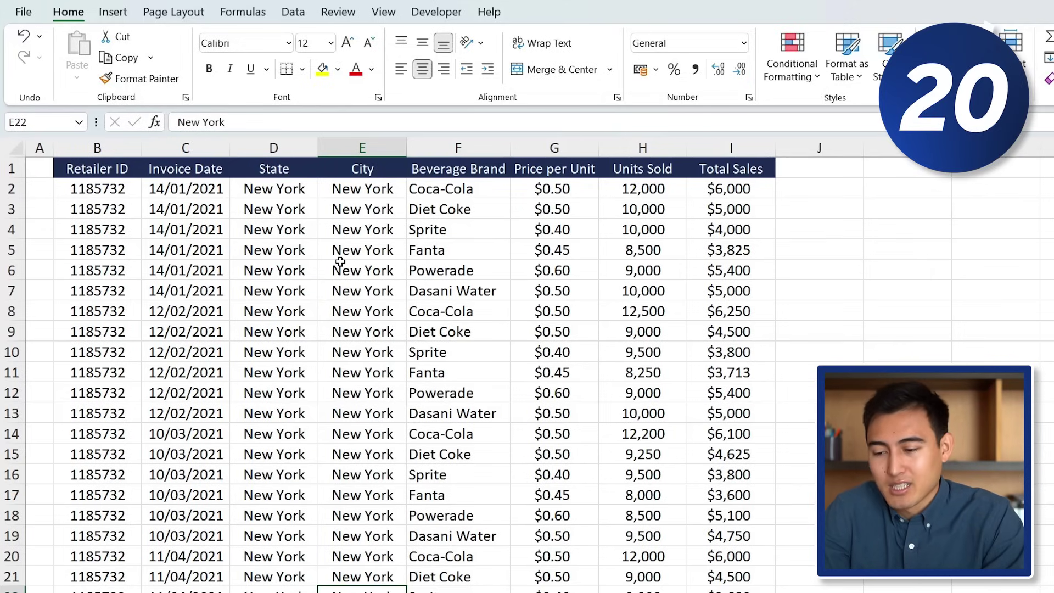
left_click(383, 309)
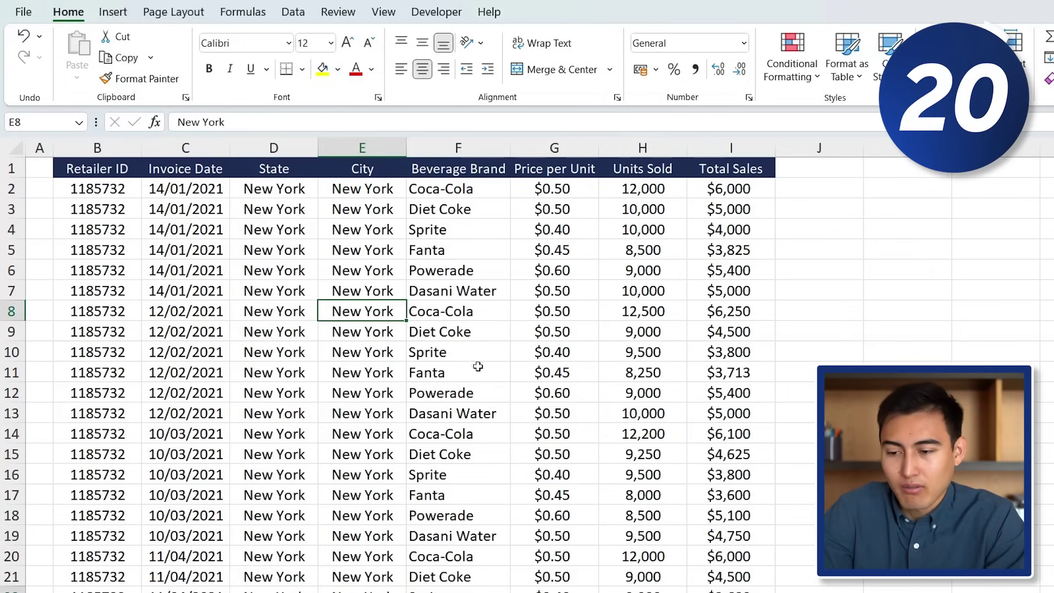
scroll(439, 372, "down", 5)
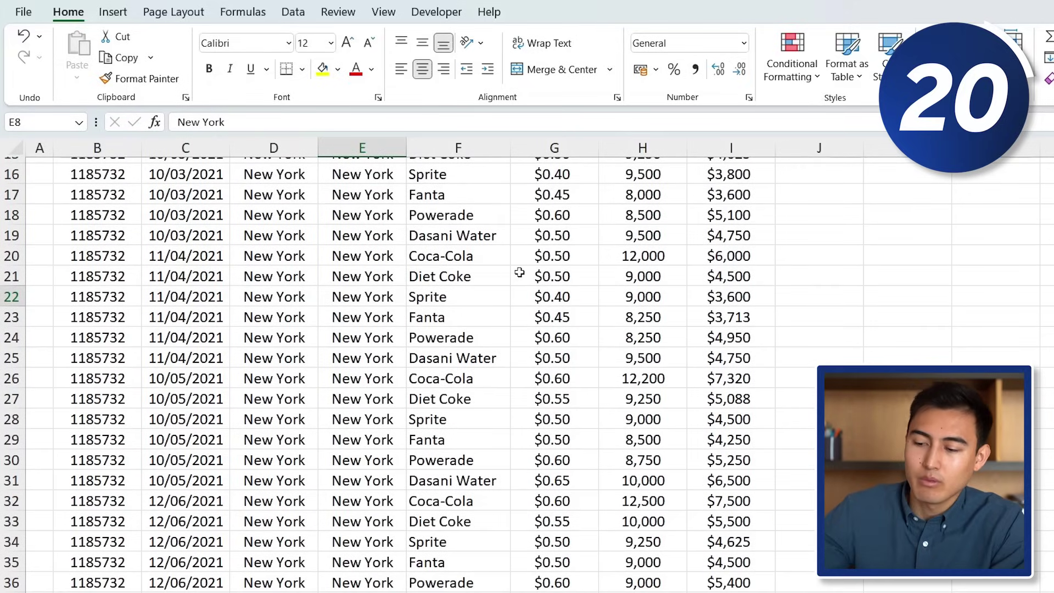
left_click(560, 269)
key("Right")
key("Right")
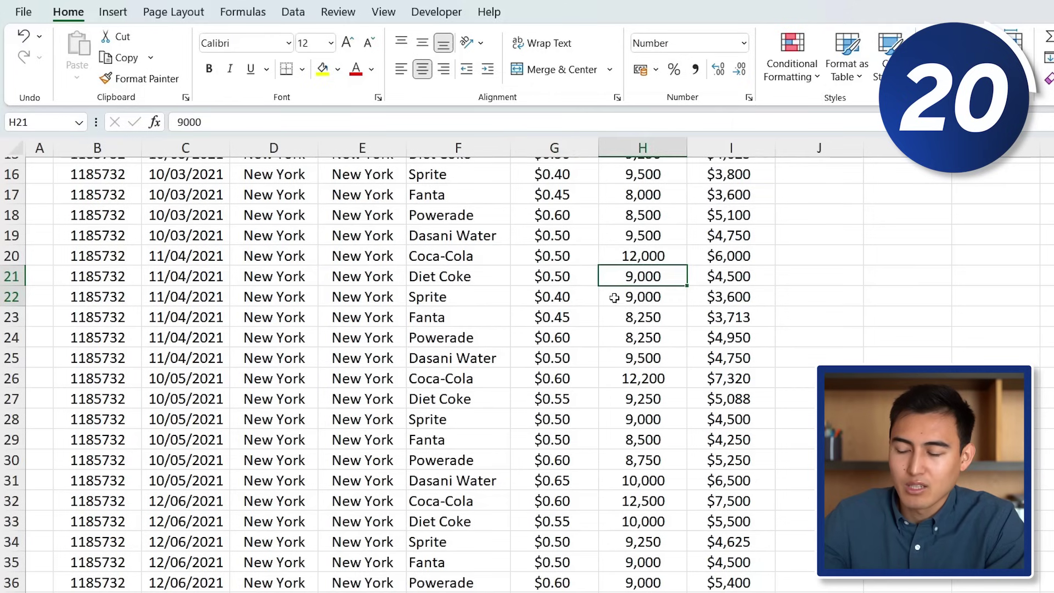
key("Left")
key("Left")
key("Left")
key("Left")
key("ctrl+e")
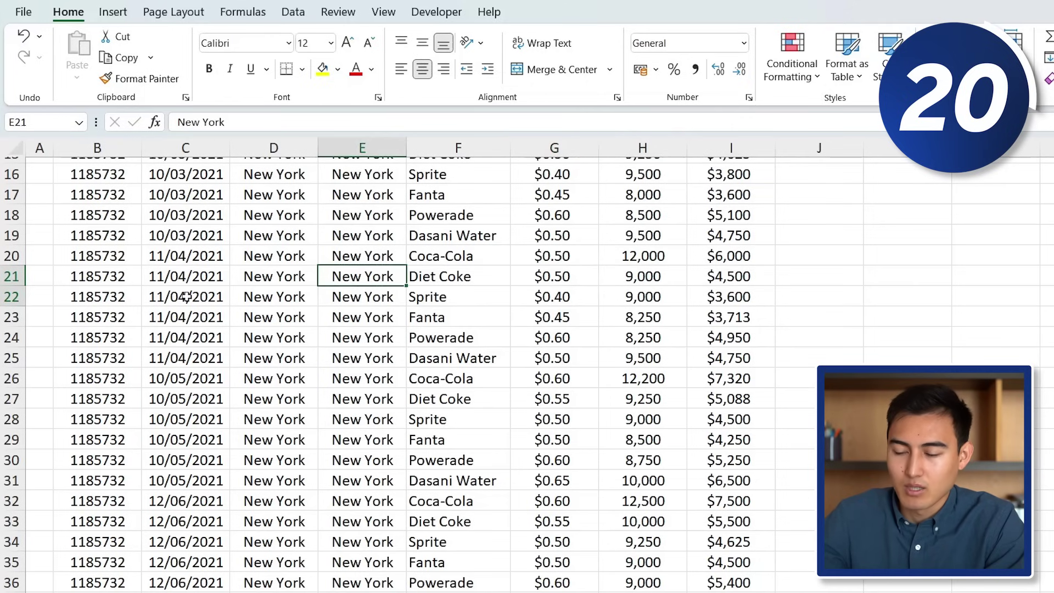
scroll(187, 297, "up", 5)
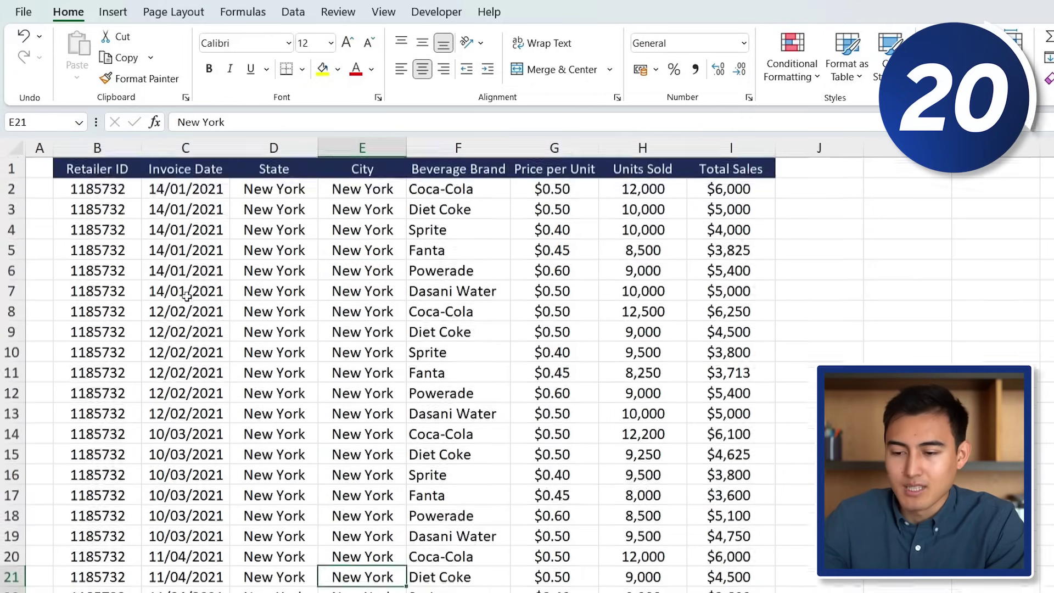
left_click(135, 213)
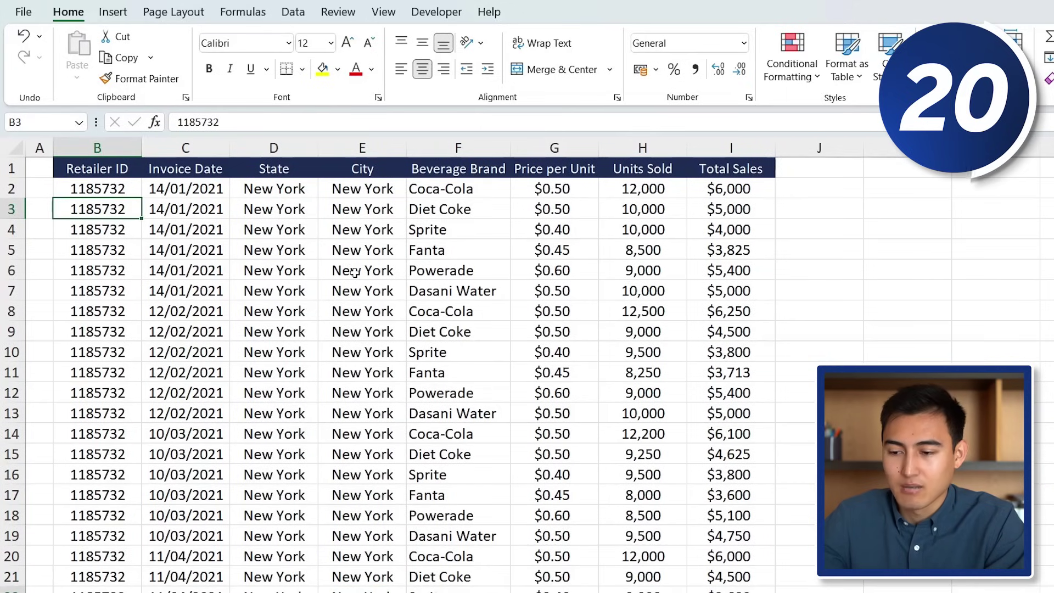
- Freeze the top header row and scroll the data to confirm it stays pinned
key("alt+w")
key("f")
key("r")
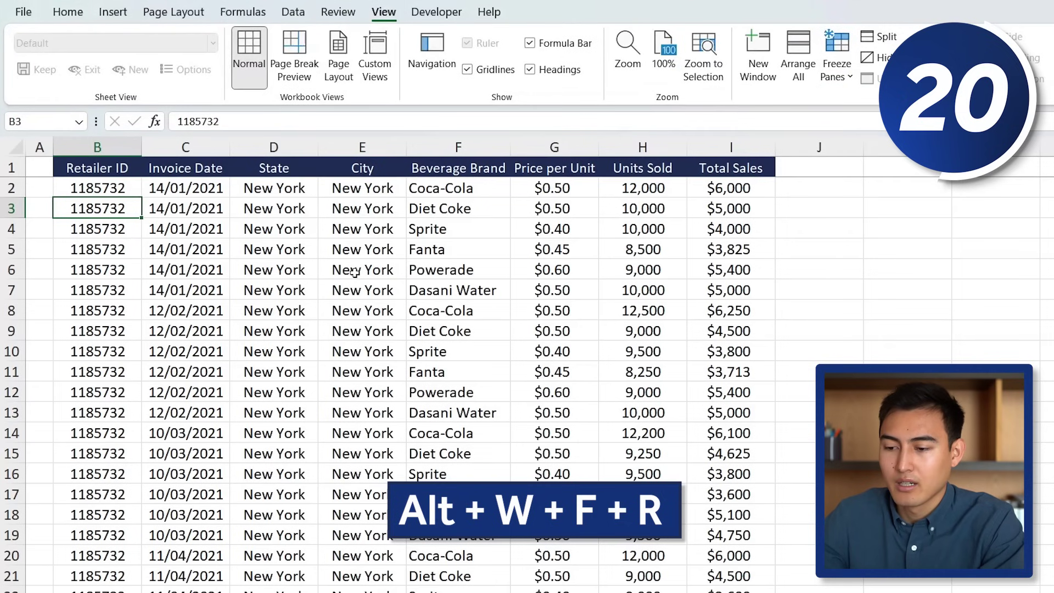
scroll(355, 272, "down", 3)
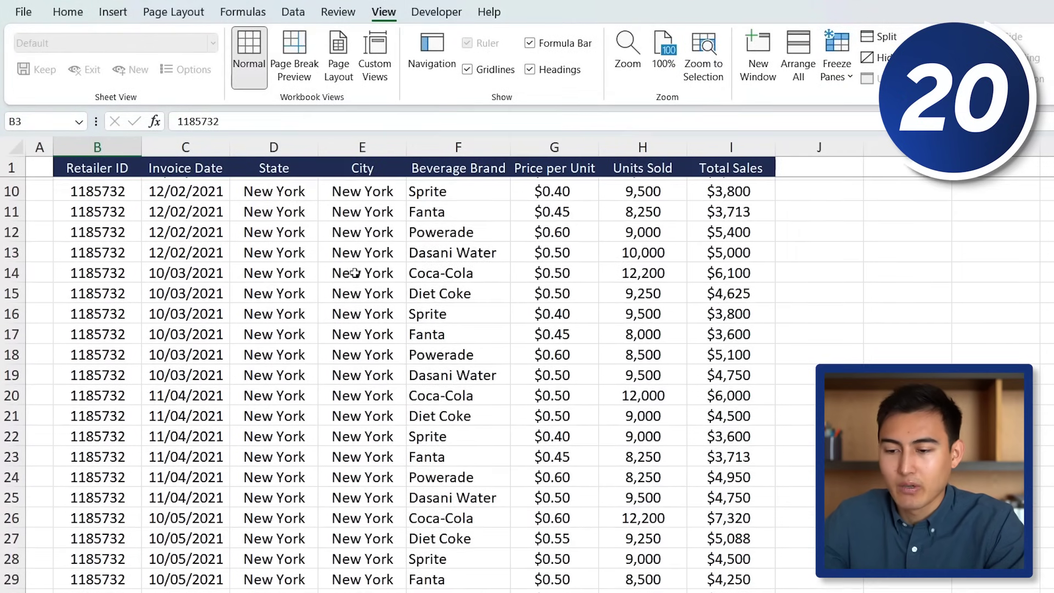
scroll(322, 303, "down", 3)
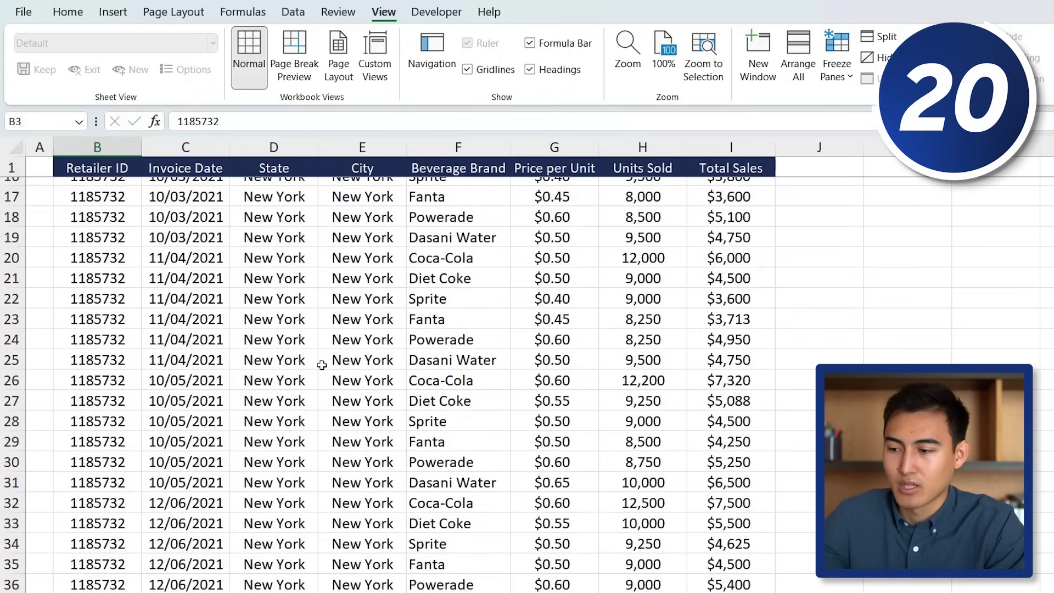
scroll(322, 364, "up", 5)
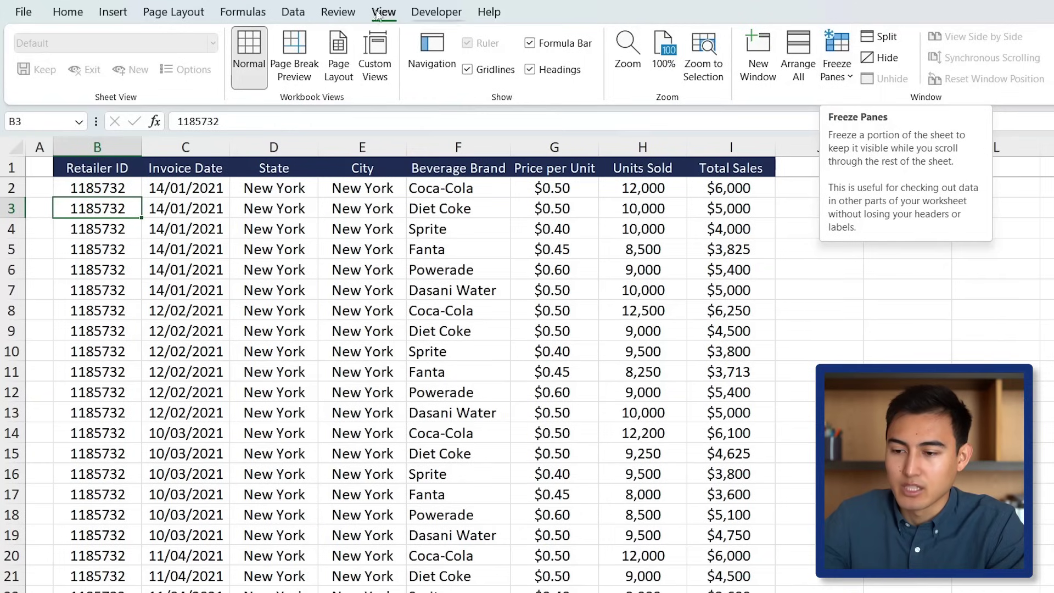
- Unfreeze the panes so every row scrolls together again
left_click(847, 76)
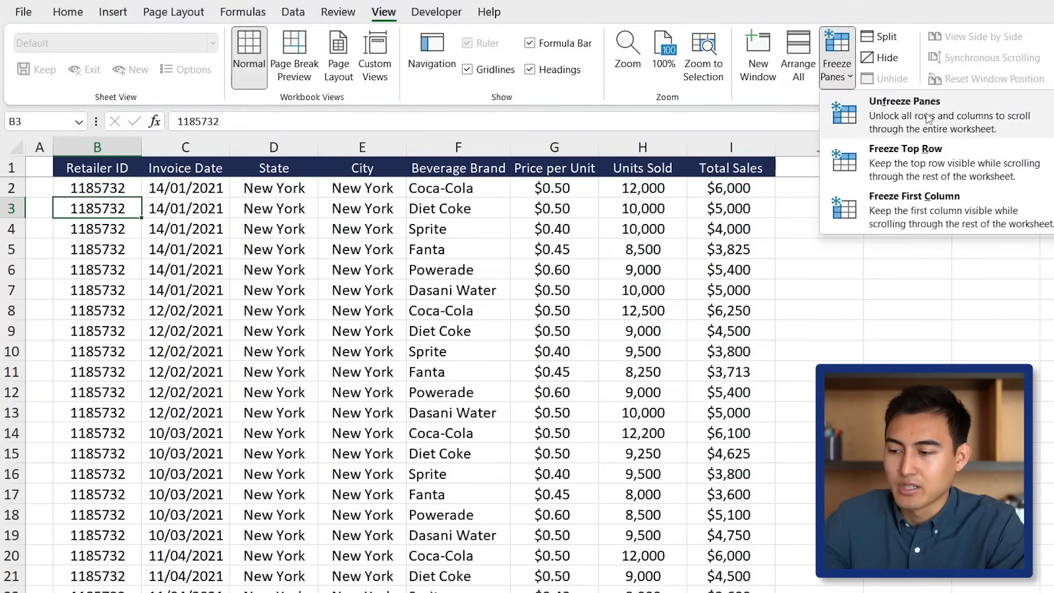
left_click(928, 118)
scroll(483, 266, "down", 3)
scroll(487, 265, "up", 3)
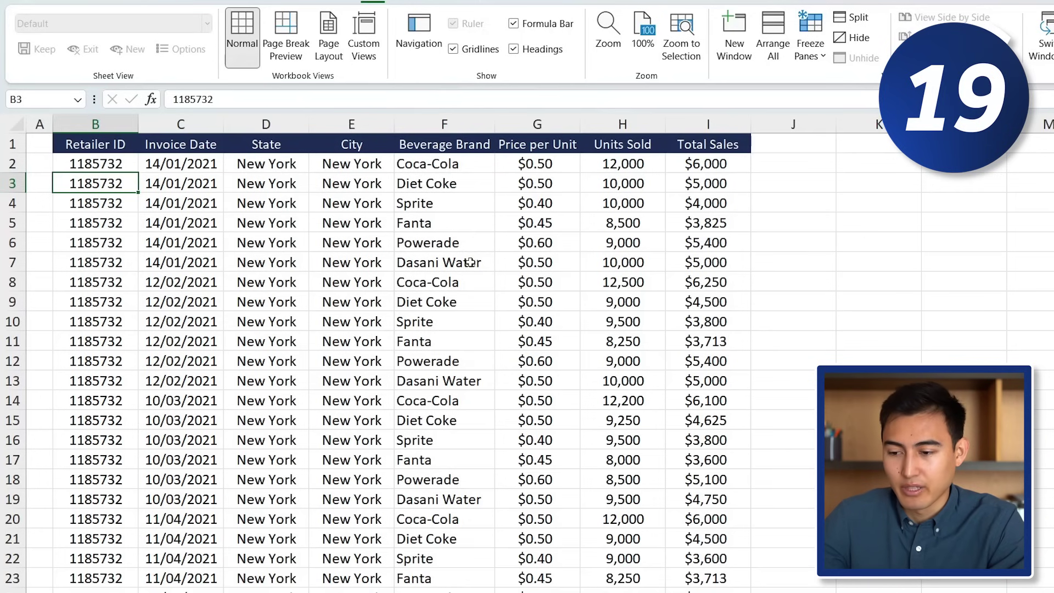
scroll(494, 266, "down", 20)
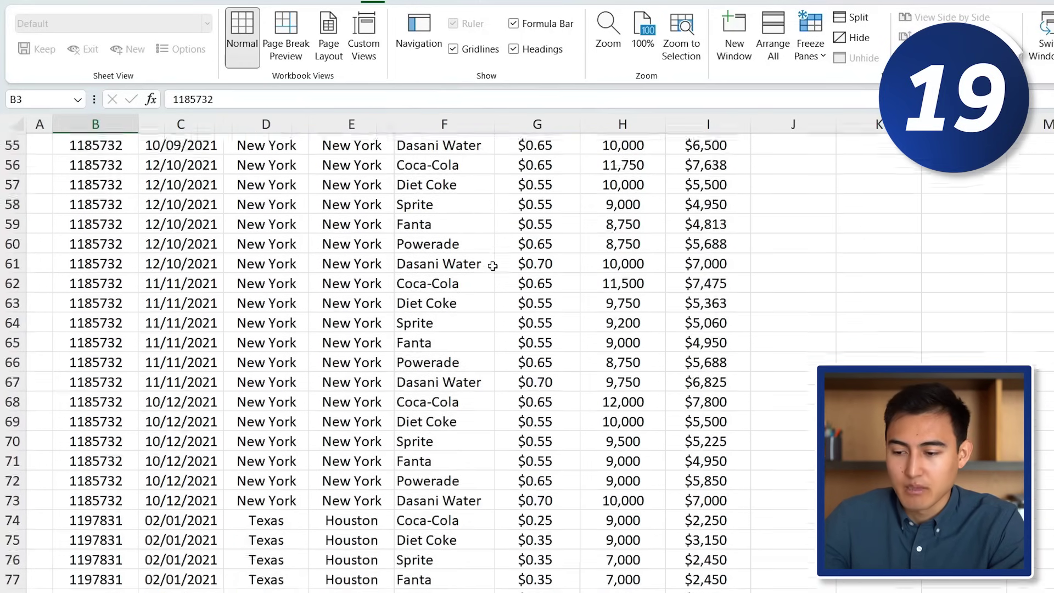
scroll(494, 266, "up", 20)
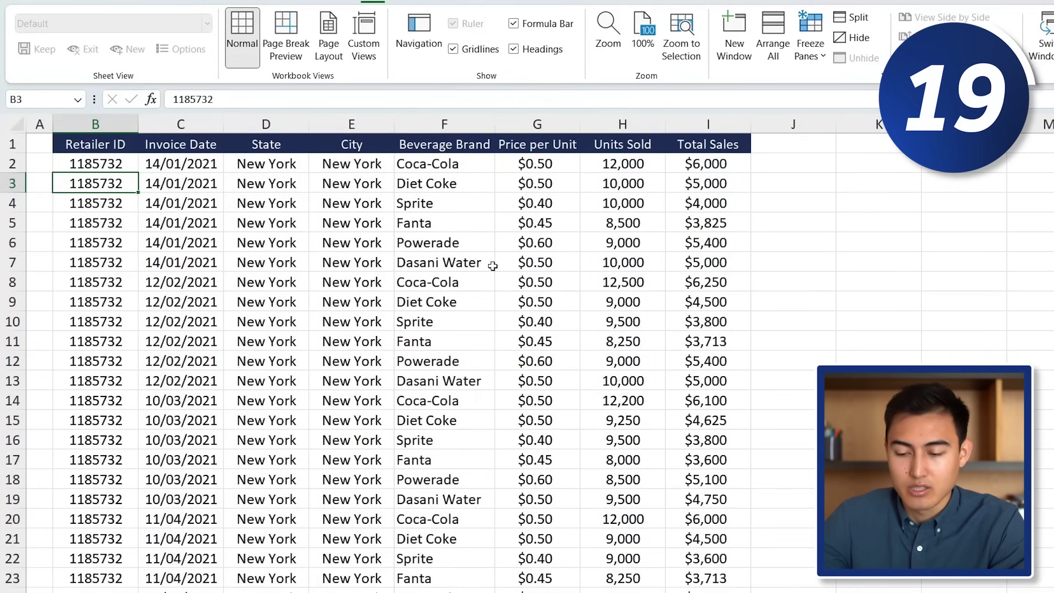
key("ctrl+Down")
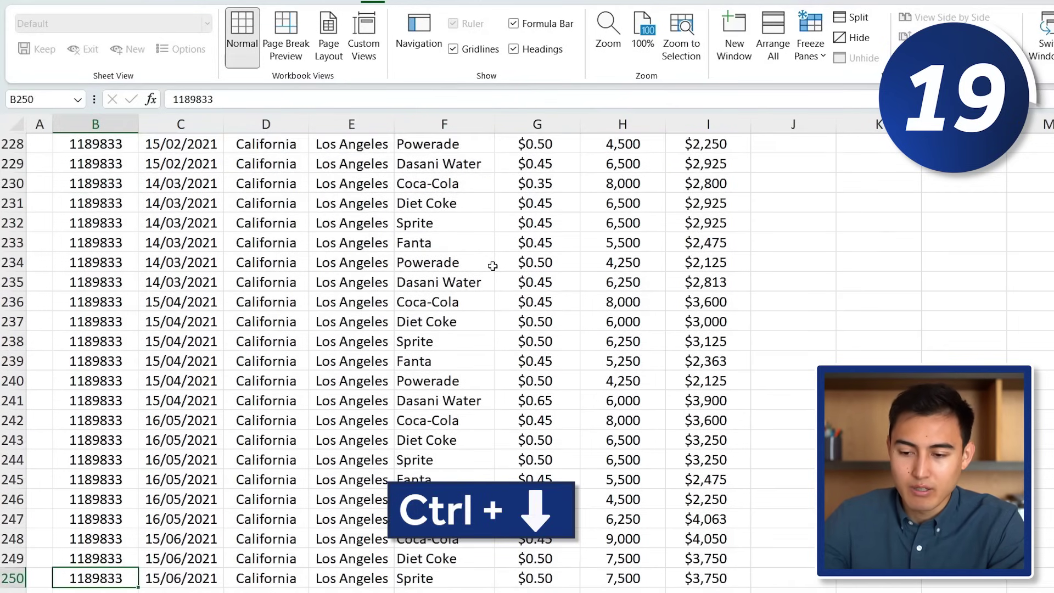
key("Down")
key("Up")
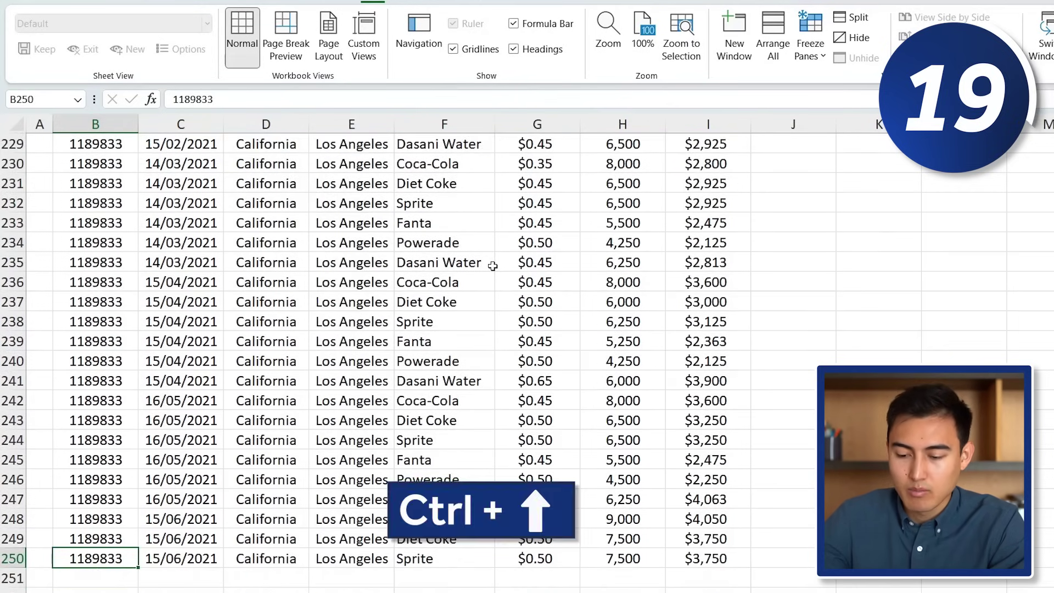
key("ctrl+Up")
key("ctrl+Right")
key("ctrl+Left")
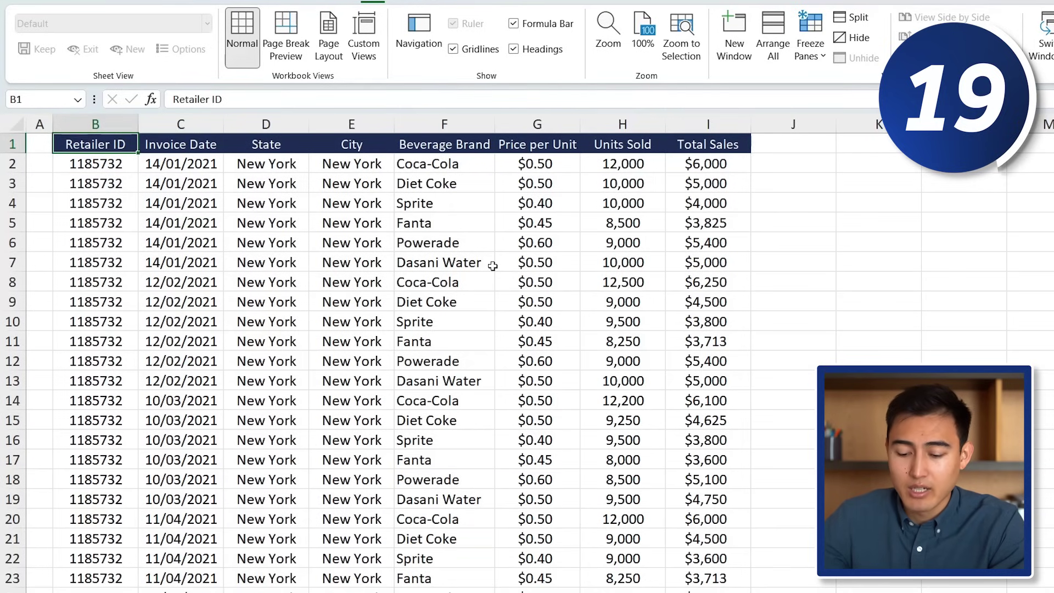
key("ctrl+shift+Down")
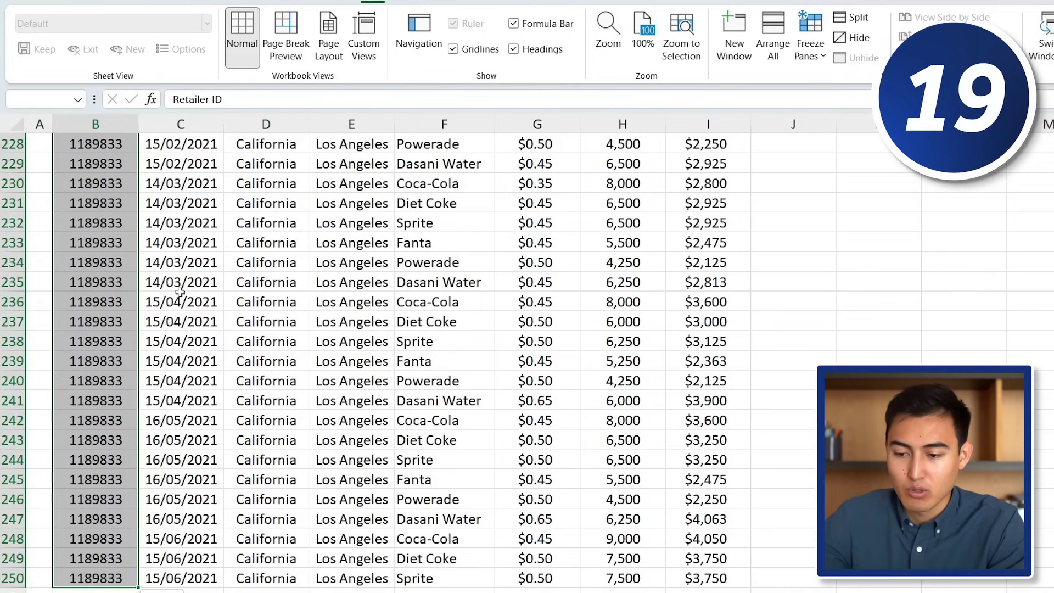
key("shift+Right")
key("shift+Right")
key("shift+Right")
key("shift+Right")
key("shift+Right")
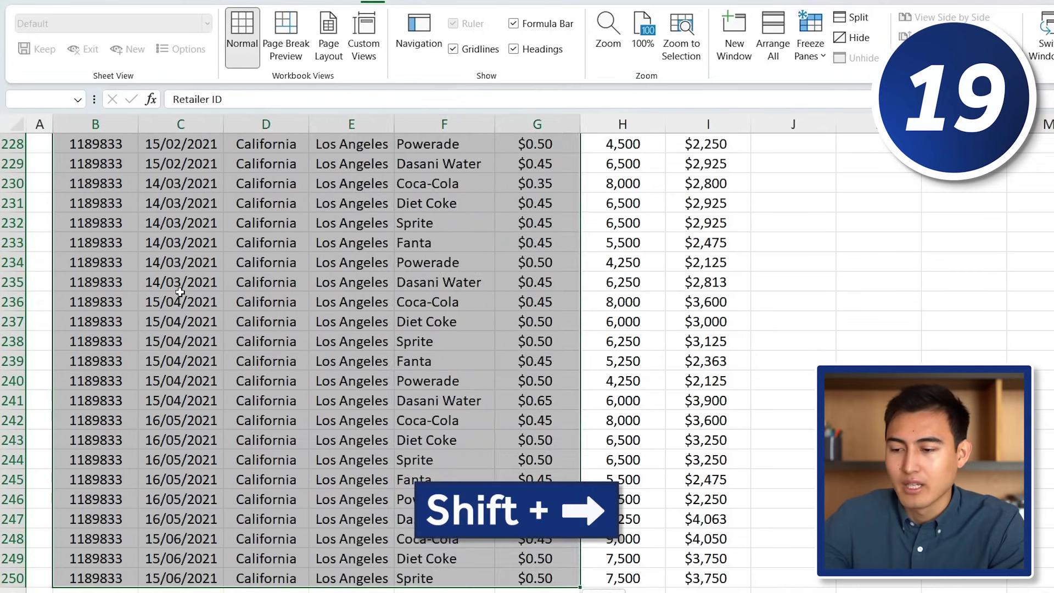
key("shift+Left")
key("shift+Left")
key("shift+Left")
key("shift+Left")
key("shift+Left")
key("shift+Right")
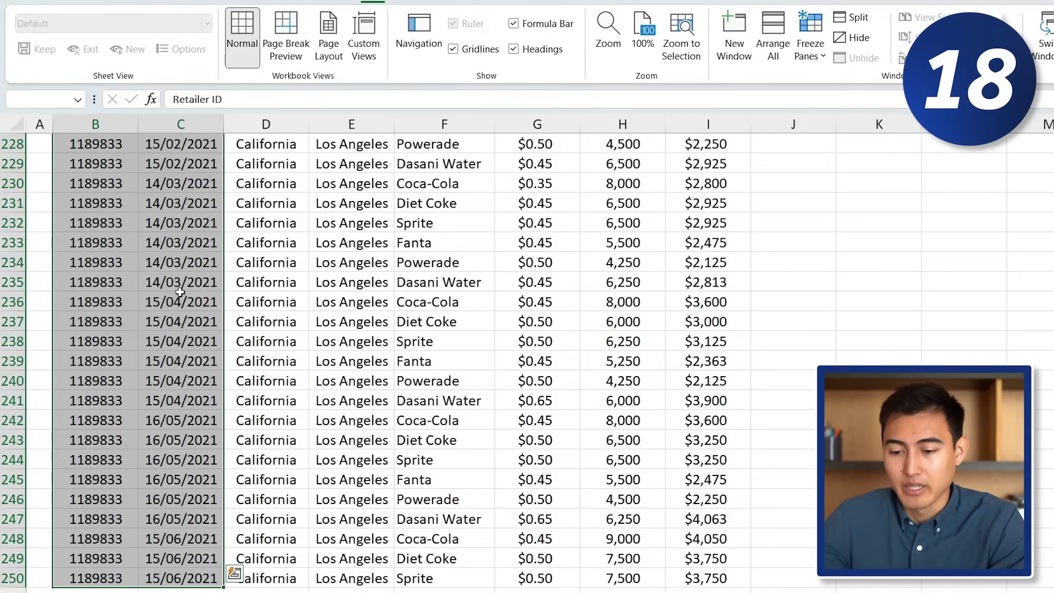
- Copy the Total Sales heading into cell J1 with Ctrl+R
key("ctrl+Up")
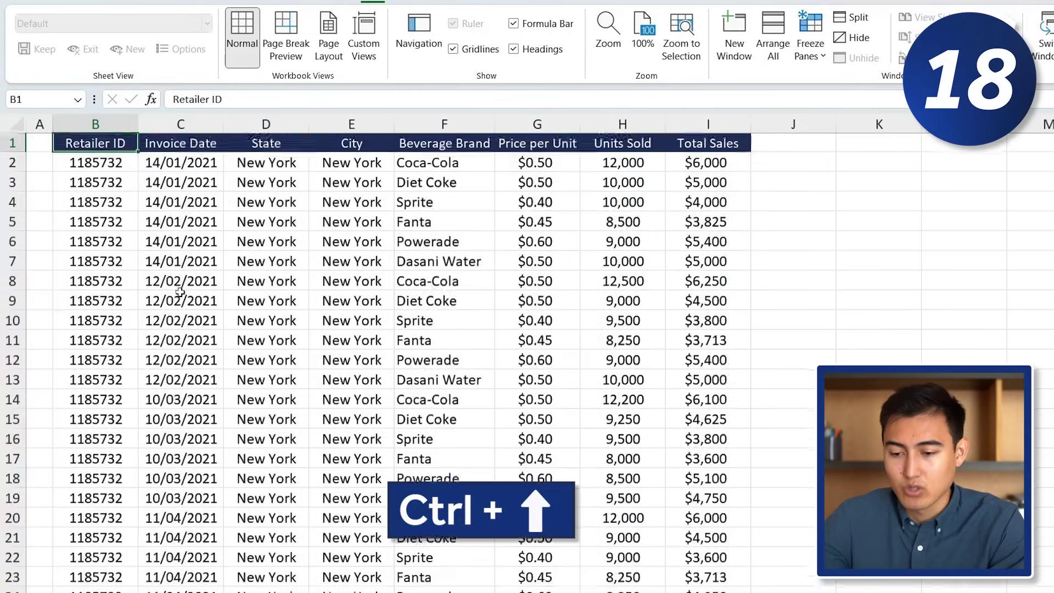
key("Right")
key("Right")
key("Right")
key("Right")
key("Right")
key("Right")
key("Right")
key("Right")
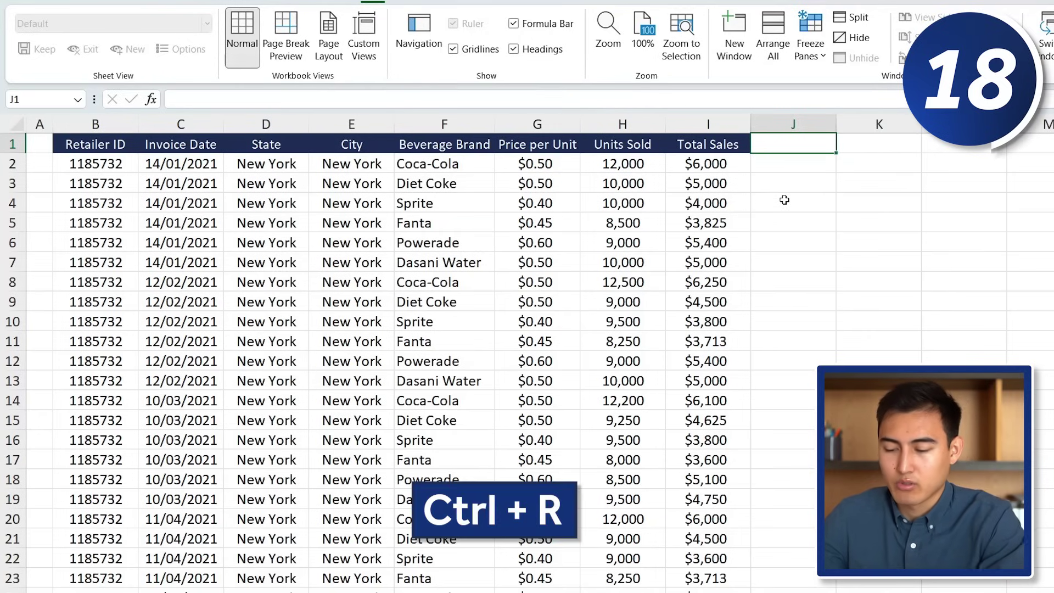
key("ctrl+r")
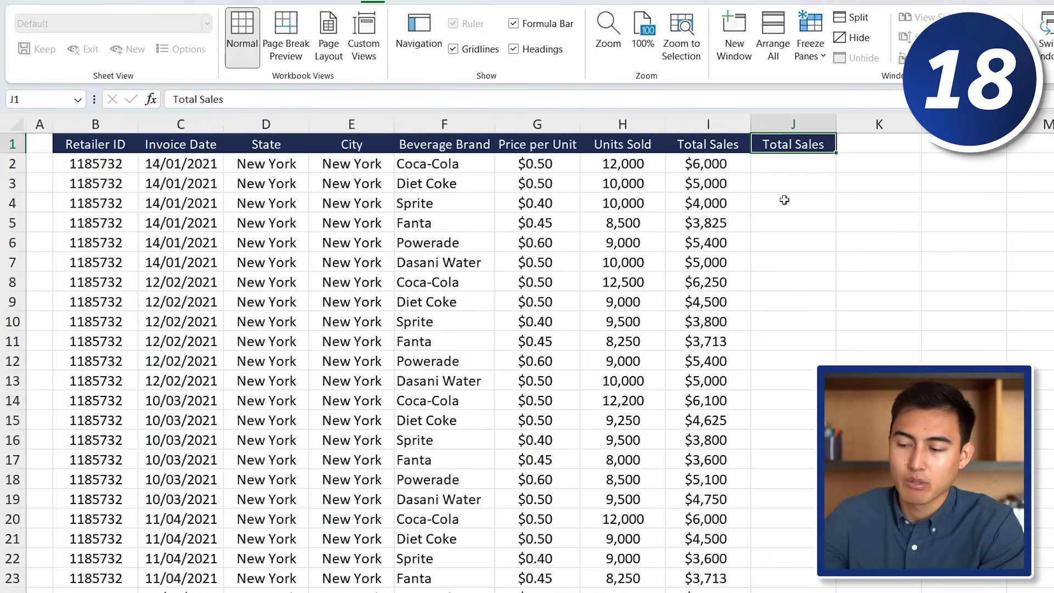
- Fill the Total Sales heading down into J2 and J3
key("Right")
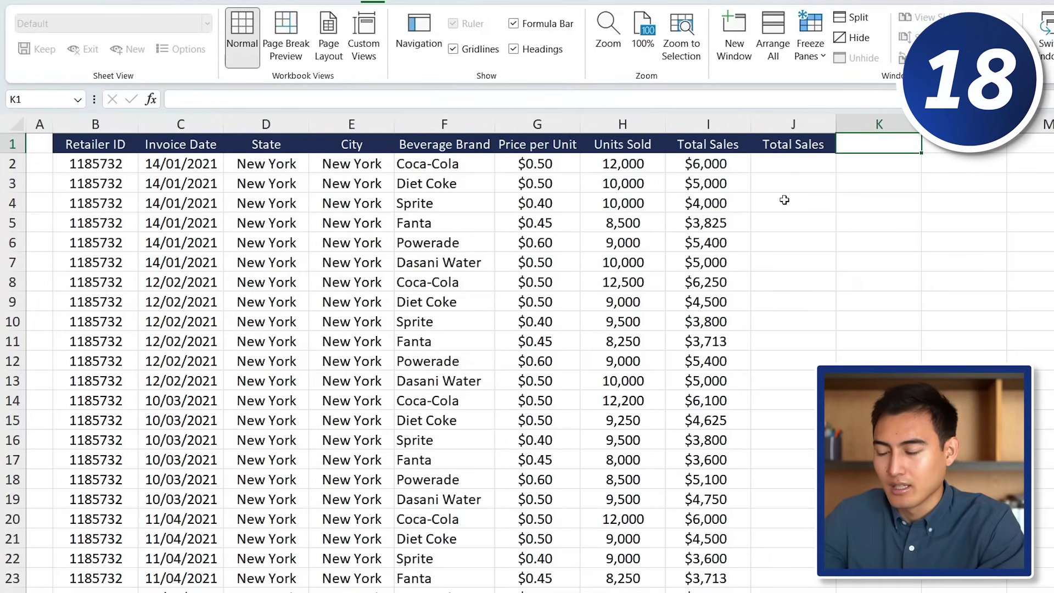
key("Down")
key("Left")
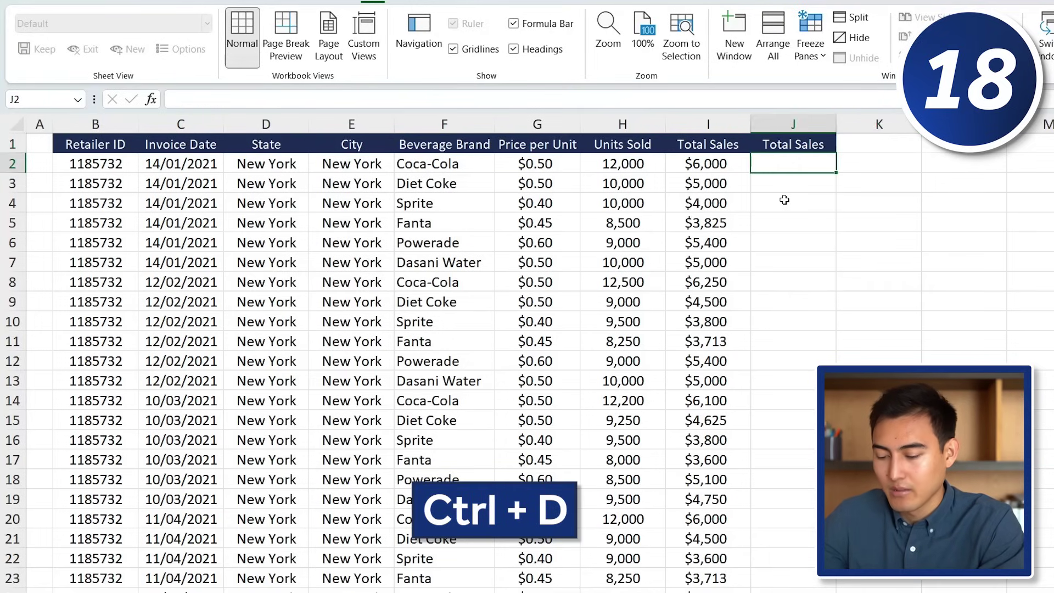
key("ctrl+d")
key("Down")
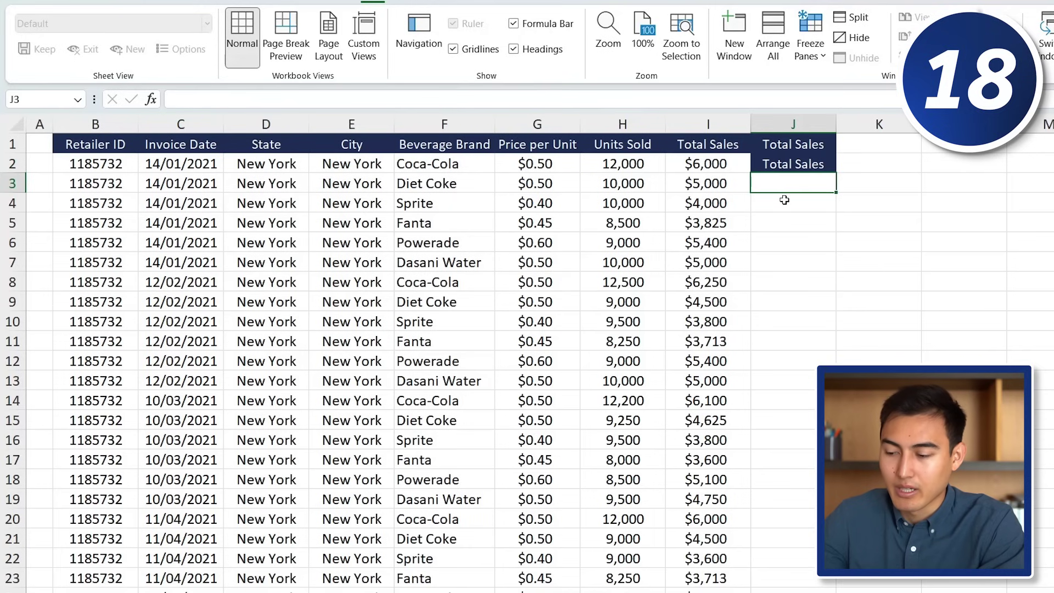
key("ctrl+d")
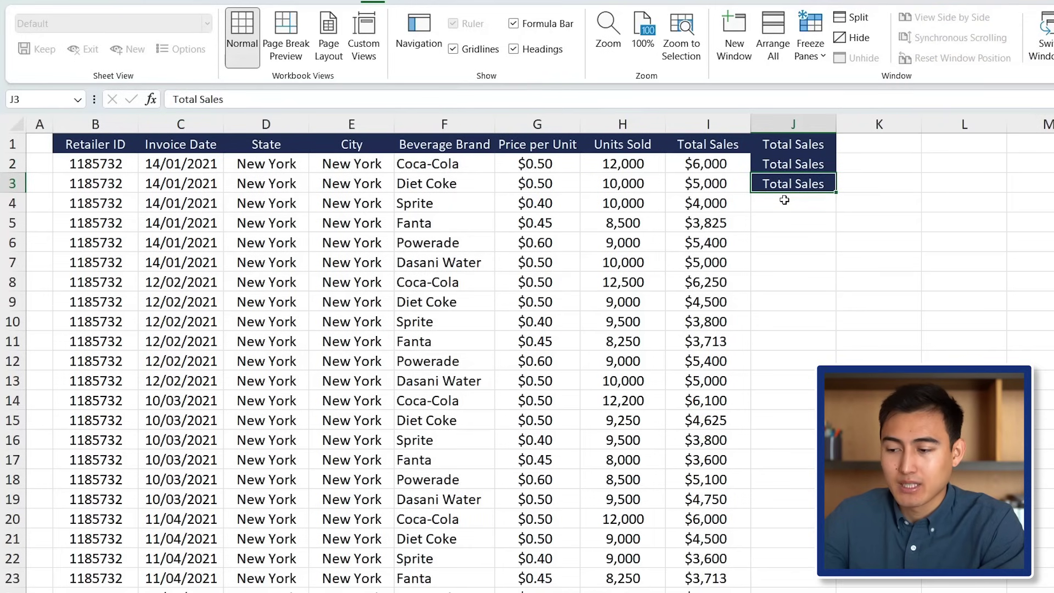
- Move to the empty cell just below the last brand entry at the end of the data
key("Left")
key("Left")
key("ctrl+Down")
key("Down")
key("Left")
key("Left")
key("Left")
key("Down")
key("Down")
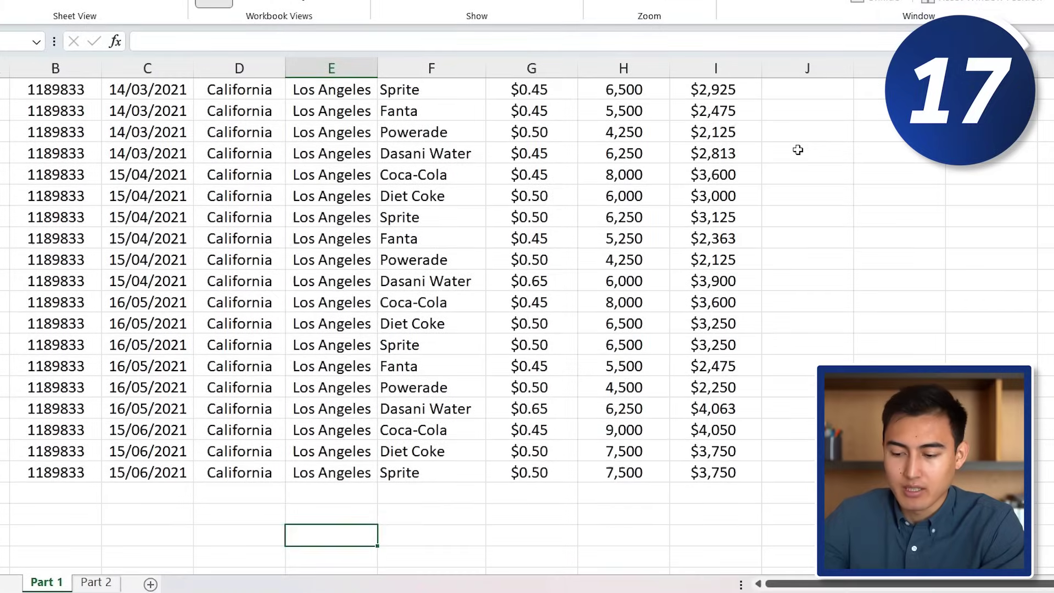
key("Up")
key("Up")
key("Right")
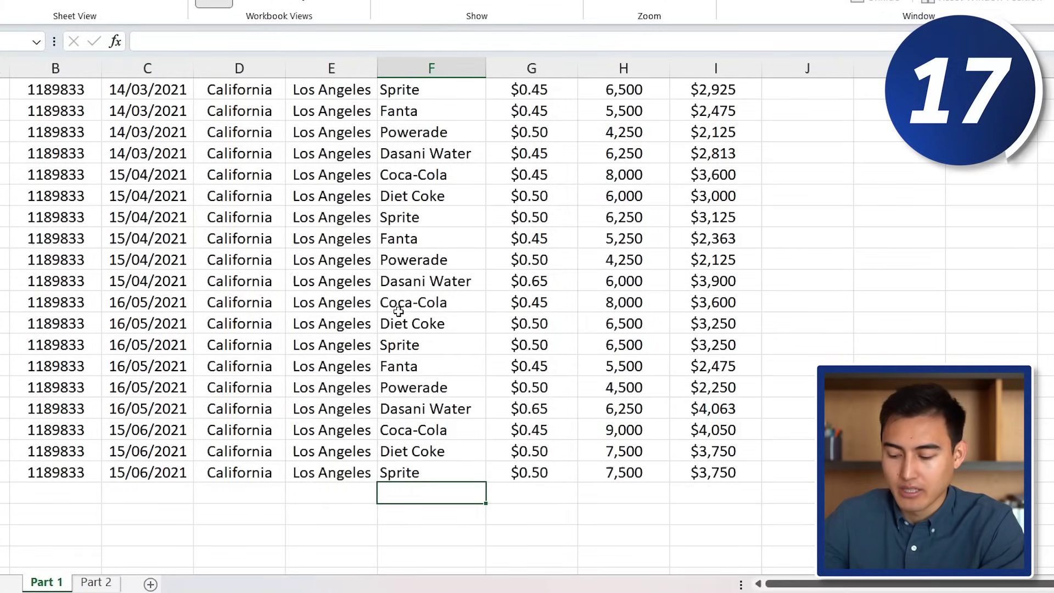
- Choose Dasani Water from the column's brand pick list into cell F251
key("alt+Down")
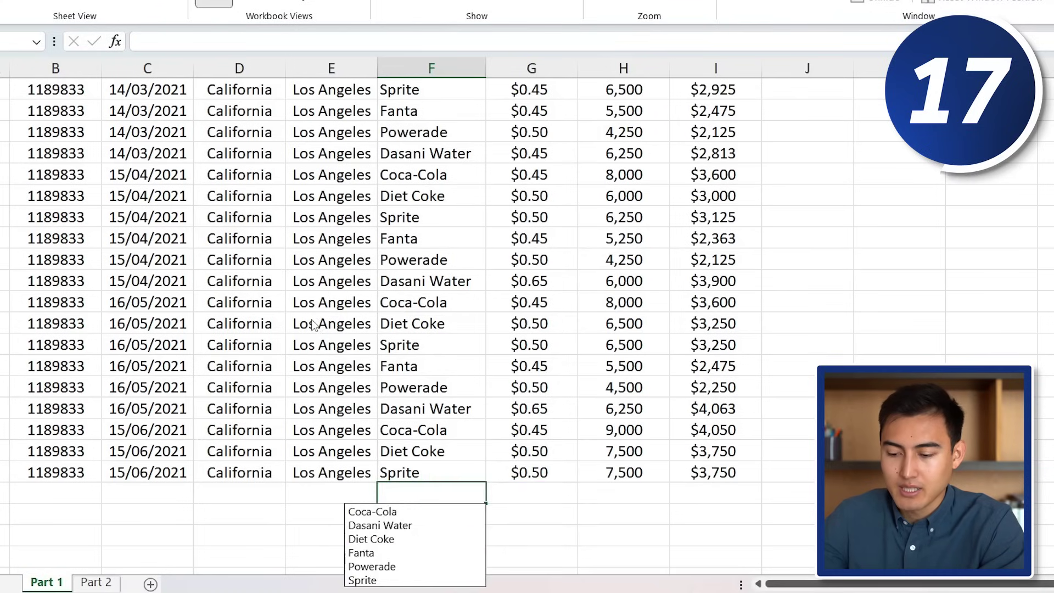
scroll(312, 321, "down", 3)
key("alt+Down")
key("Down")
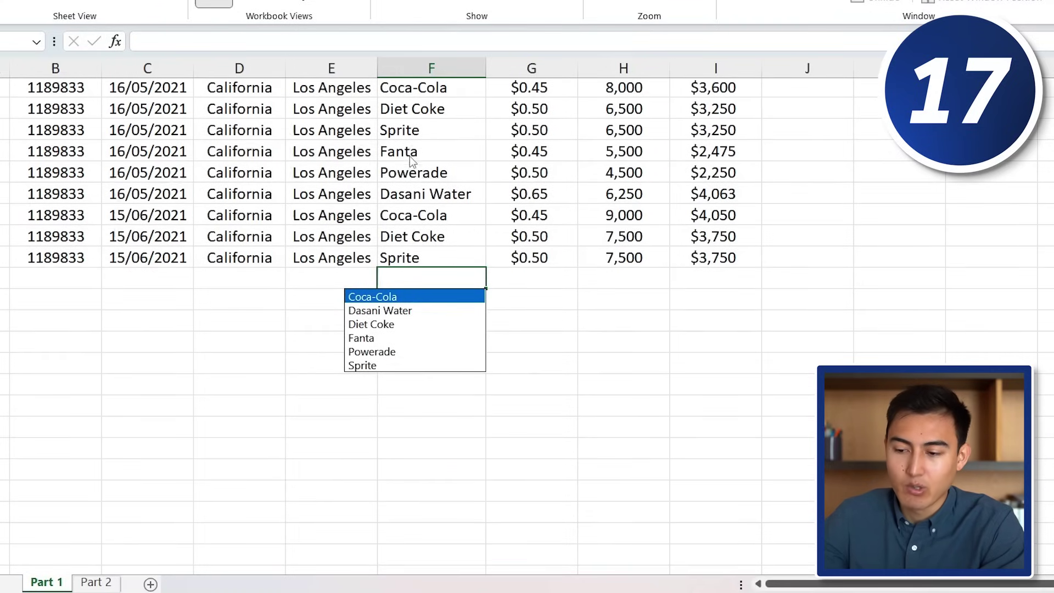
left_click(416, 311)
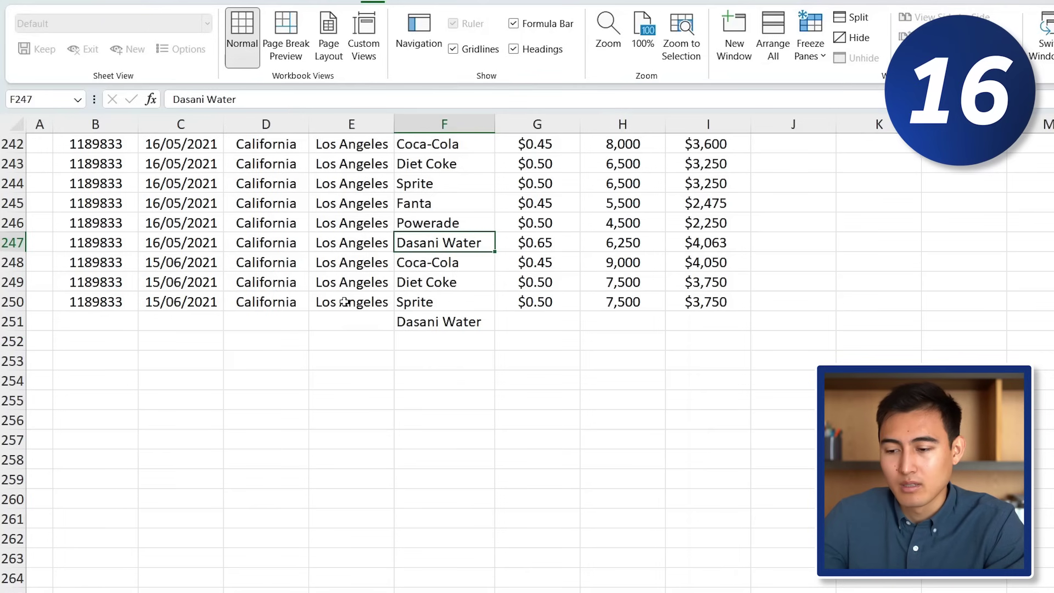
- Select all of row 245 from F245, then the whole City column E
scroll(459, 288, "up", 2)
key("Up")
key("Up")
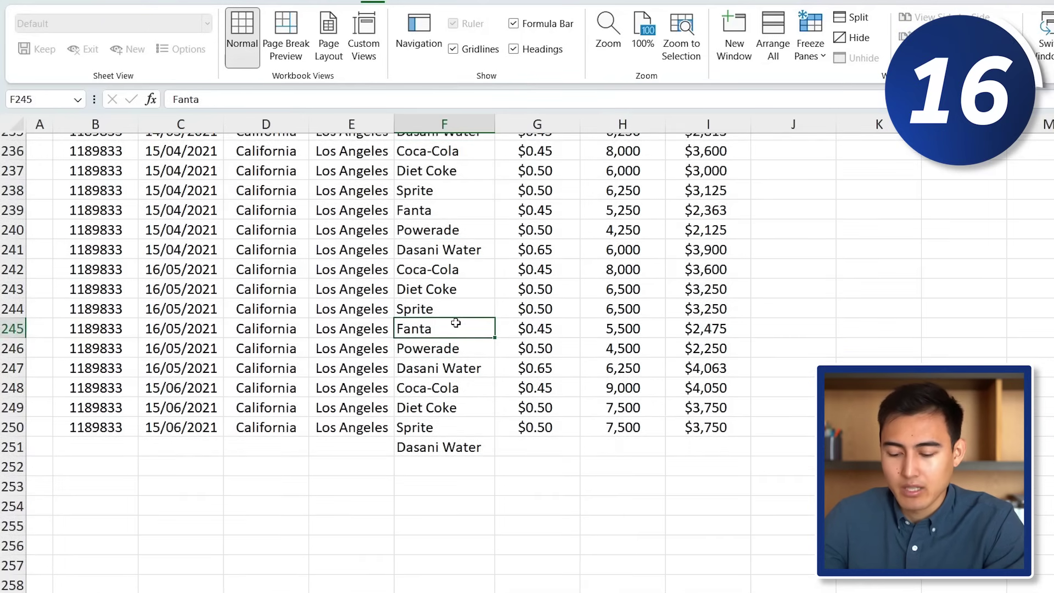
key("shift+space")
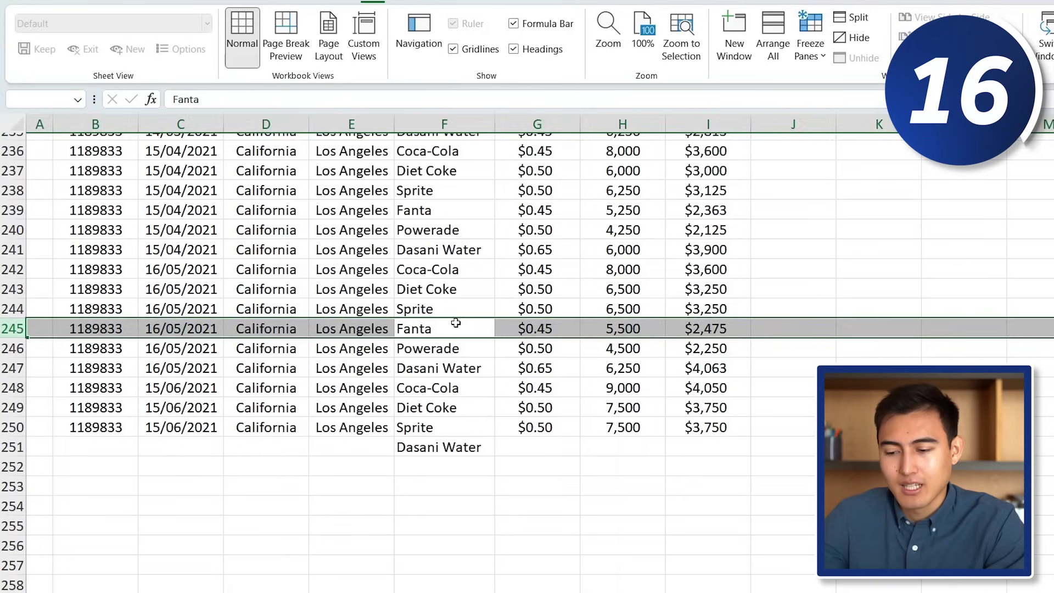
key("Left")
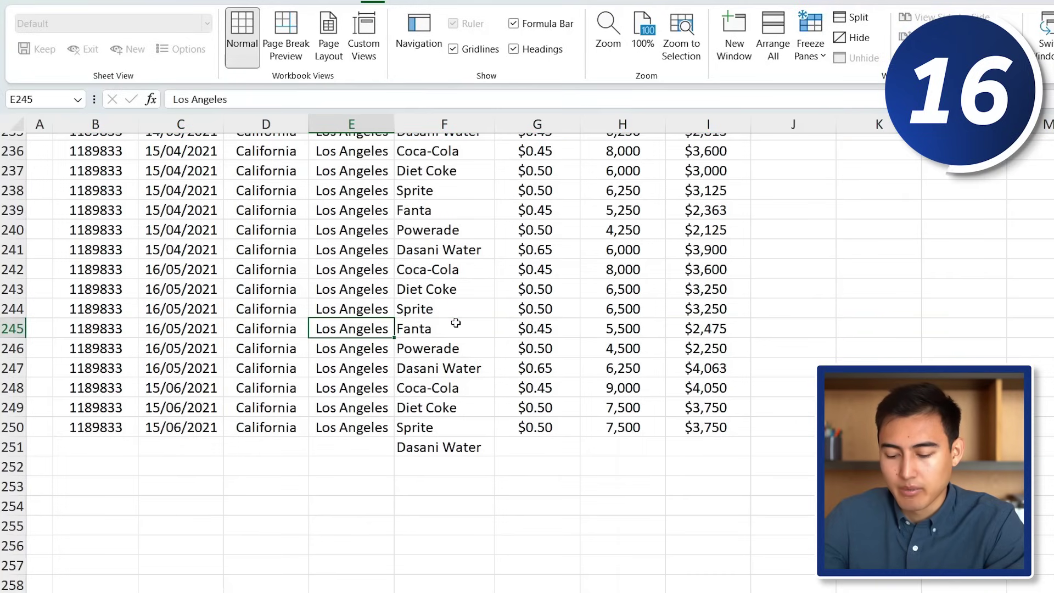
key("ctrl+space")
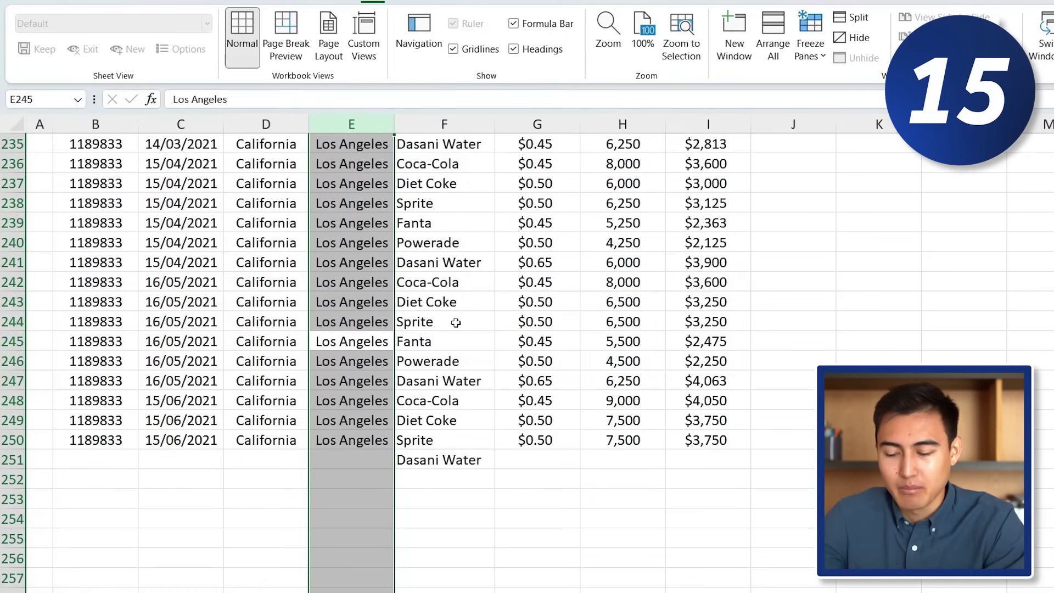
key("Left")
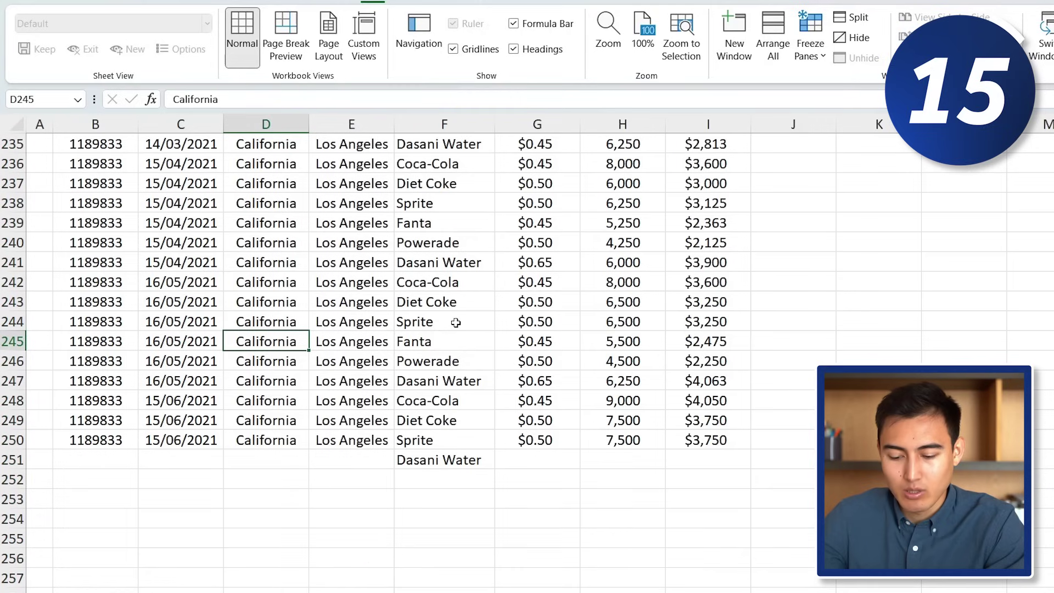
key("shift+space")
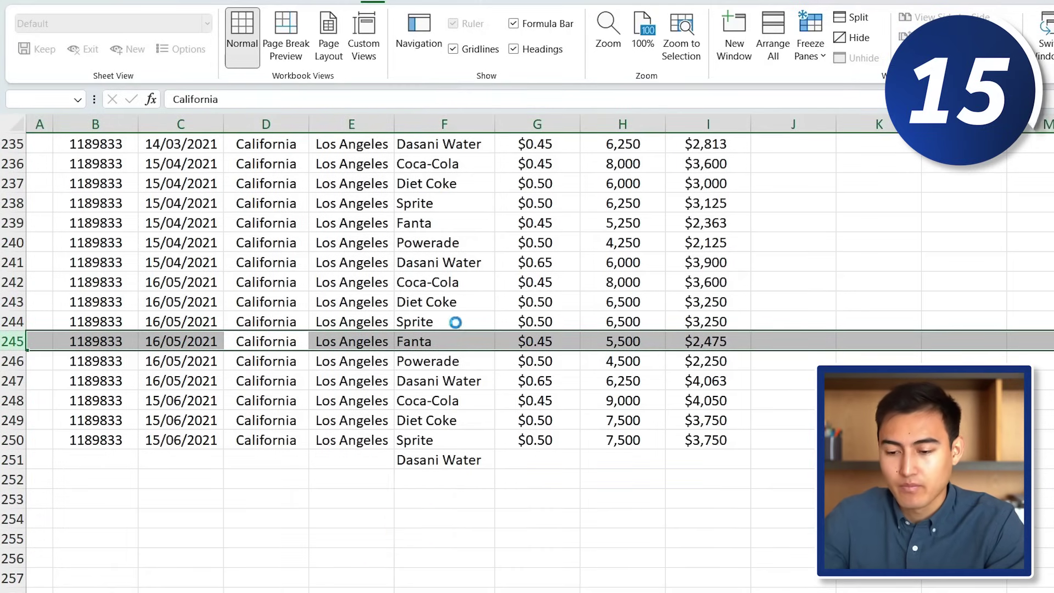
key("ctrl+shift+plus")
key("ctrl+shift+plus")
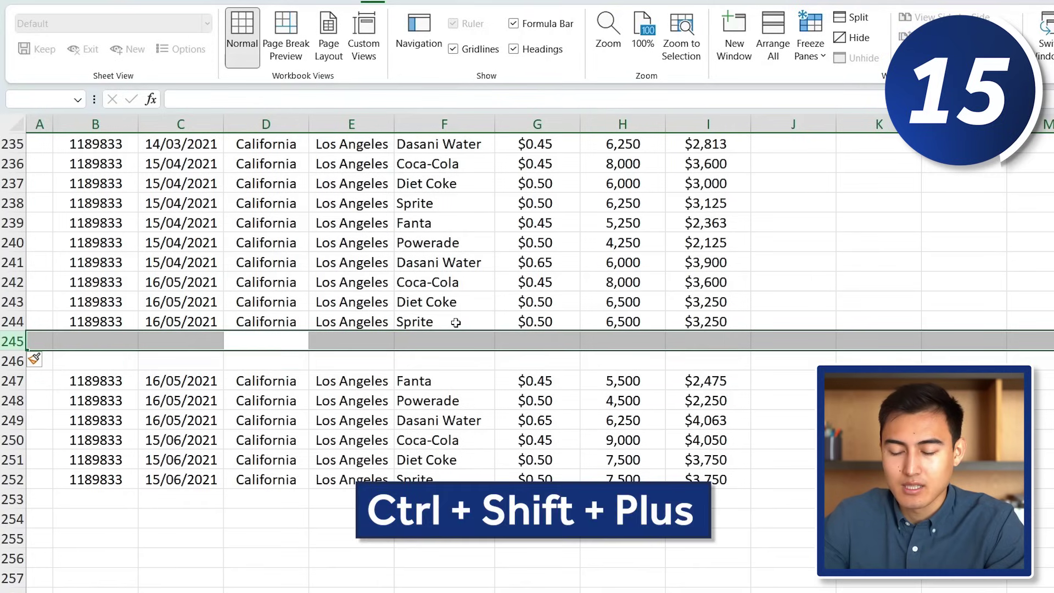
key("ctrl+minus")
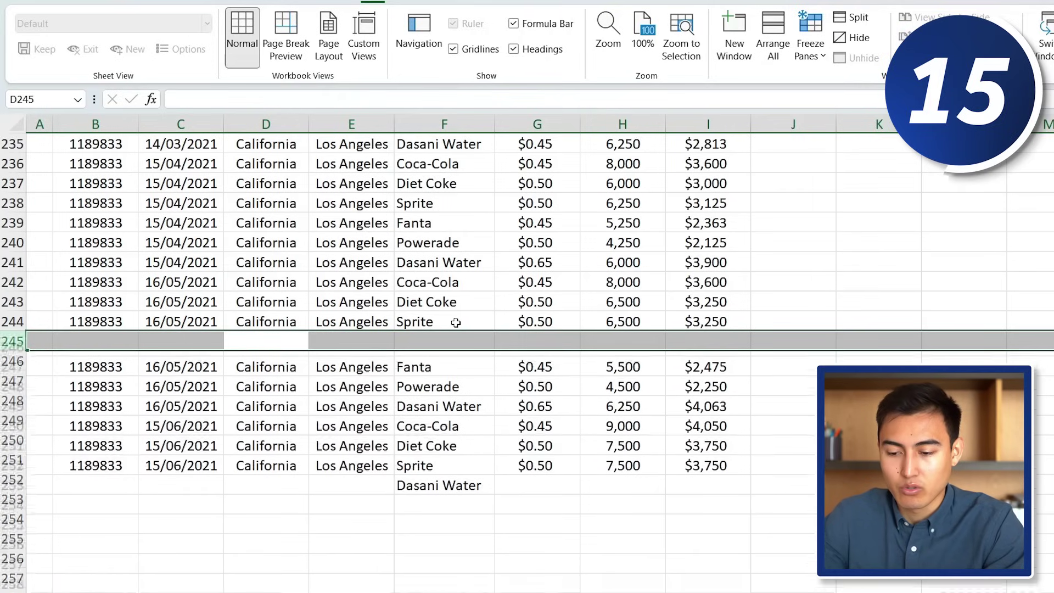
key("ctrl+minus")
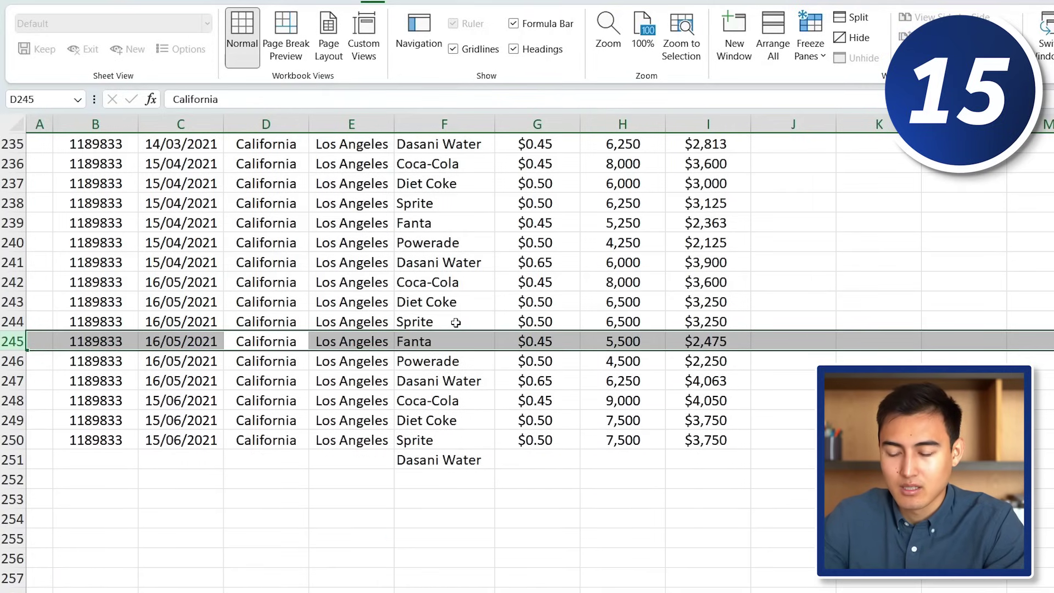
key("Left")
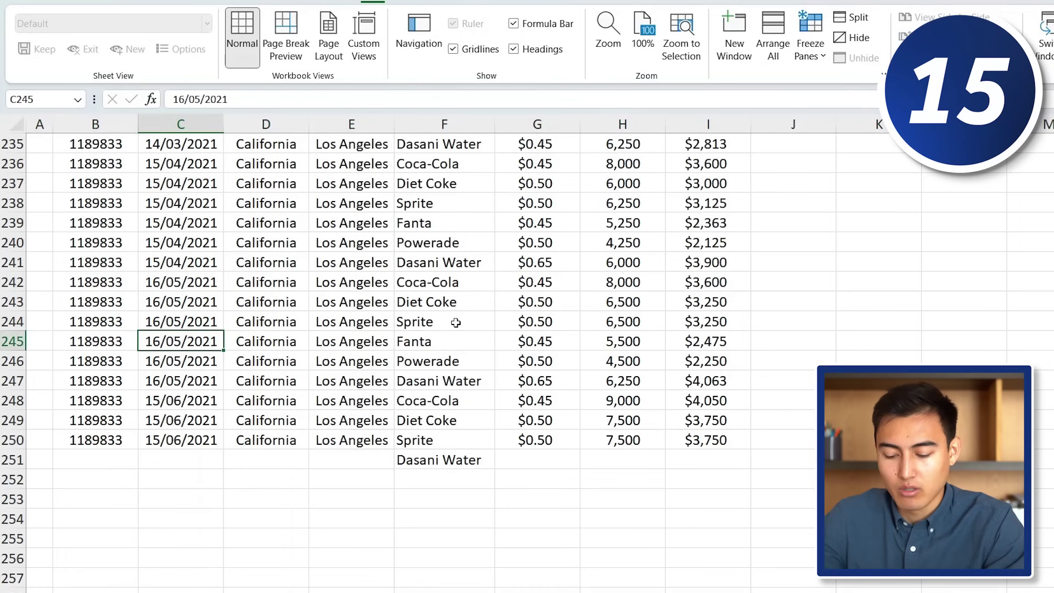
key("ctrl+space")
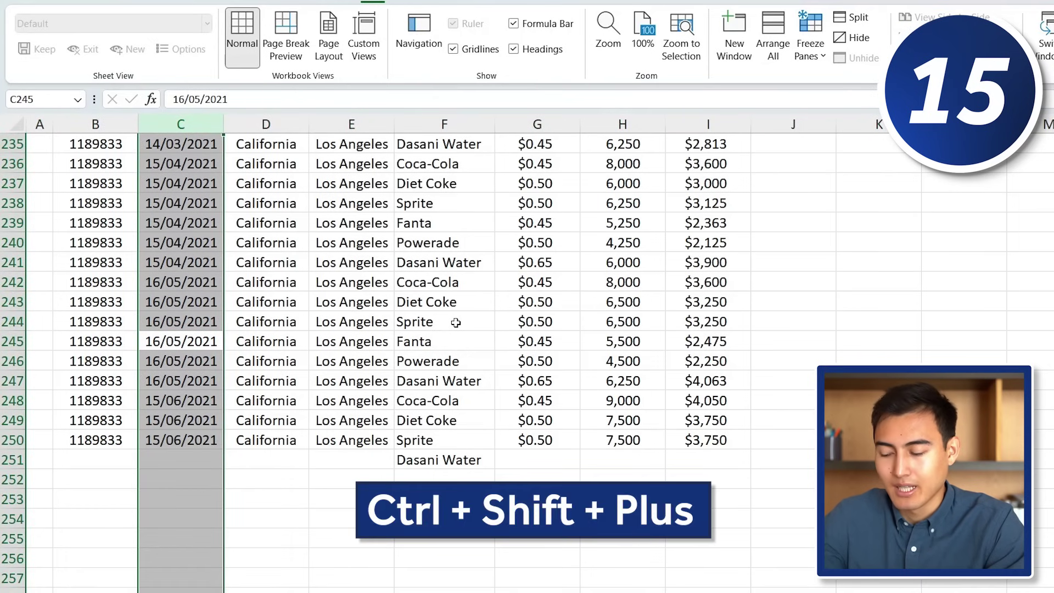
key("ctrl+shift+plus")
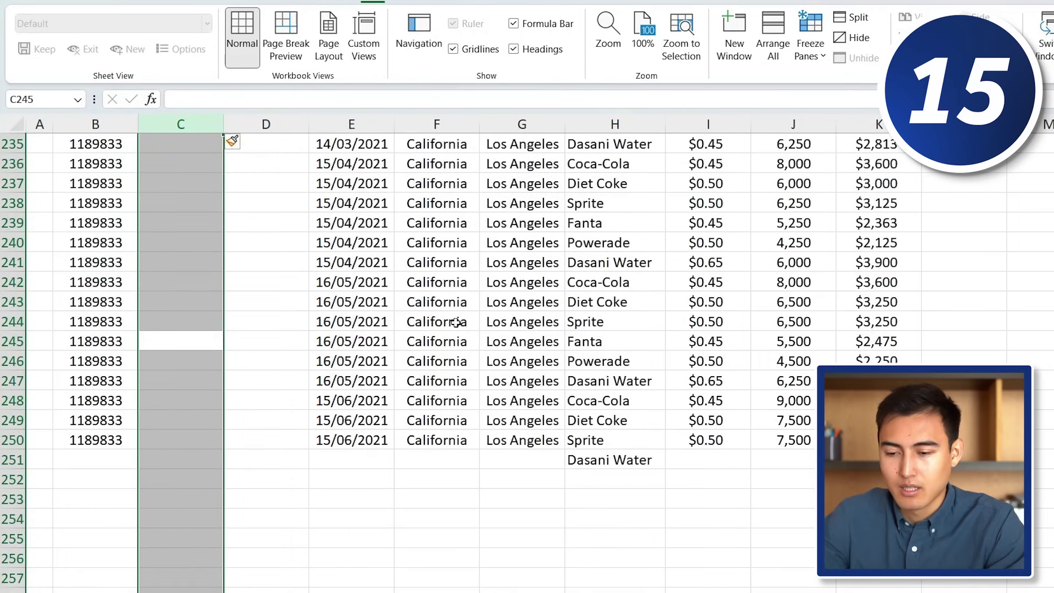
key("ctrl+minus")
key("ctrl+minus")
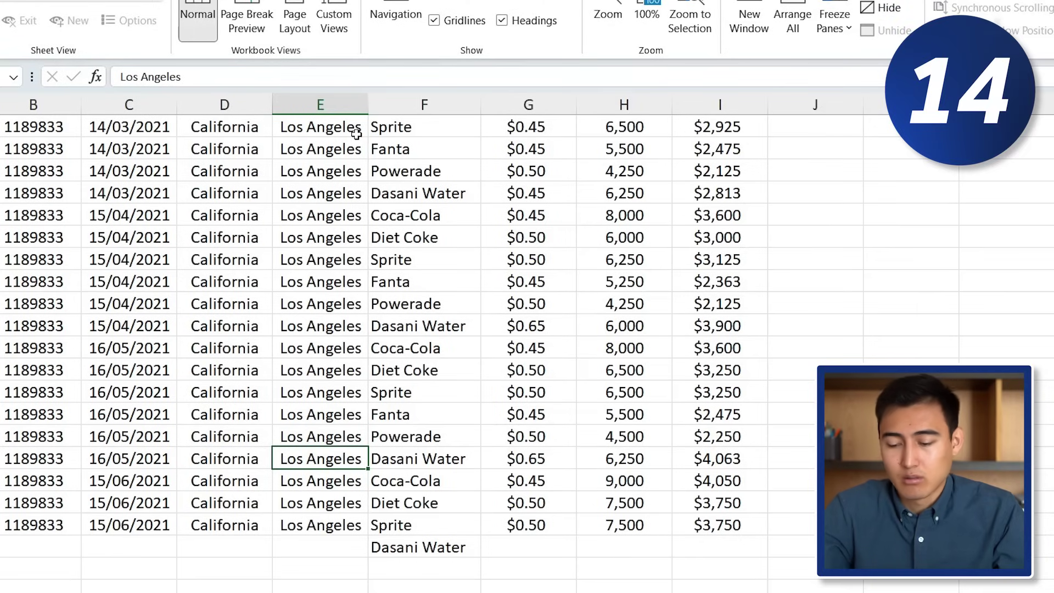
key("shift+space")
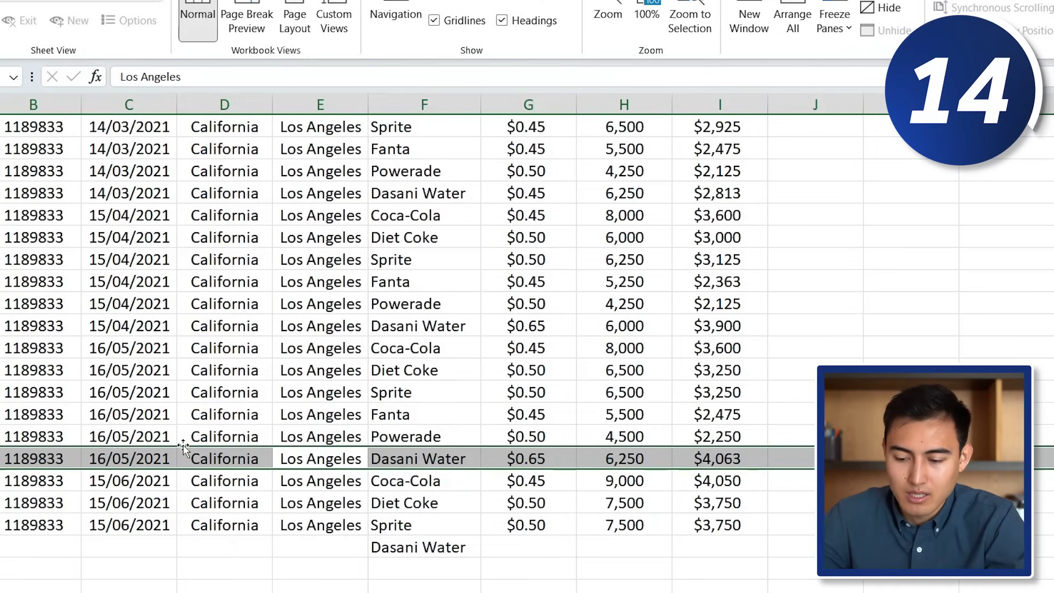
left_click_drag(184, 451, 165, 263)
left_click_drag(170, 267, 167, 266)
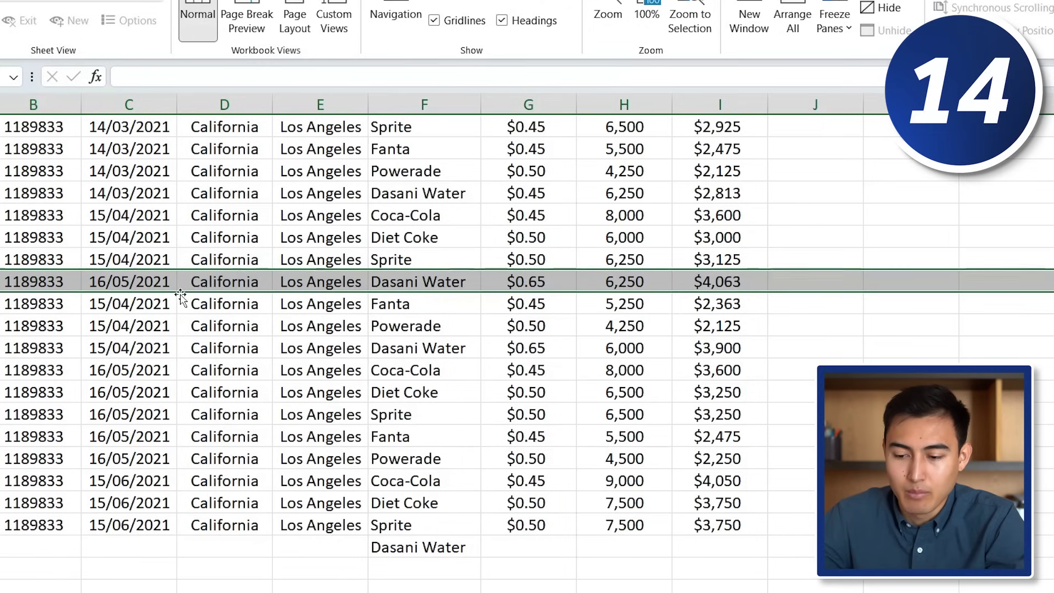
left_click_drag(182, 300, 184, 586)
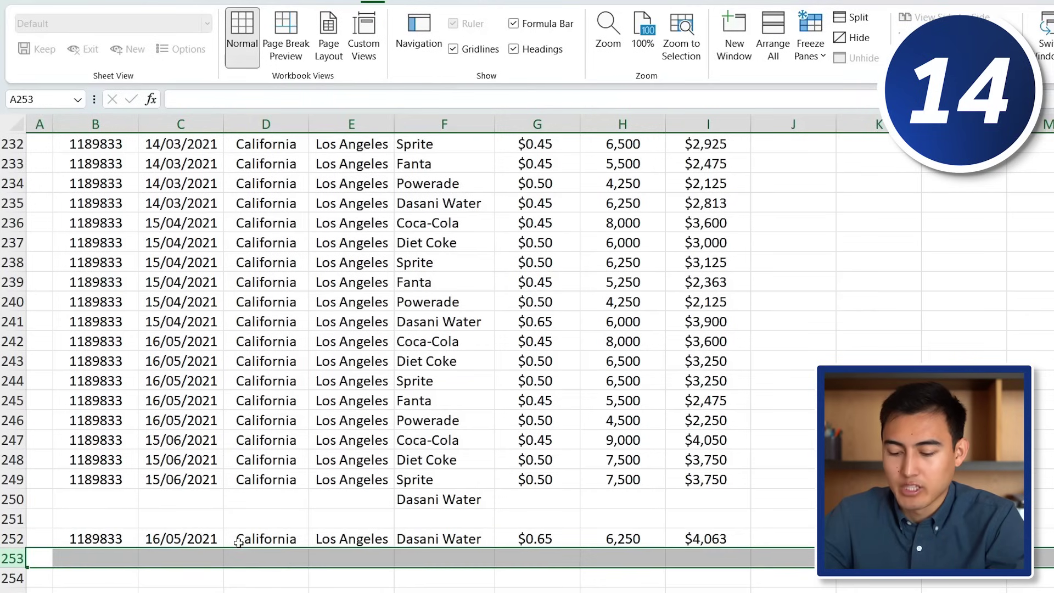
key("ctrl+z")
key("ctrl+z")
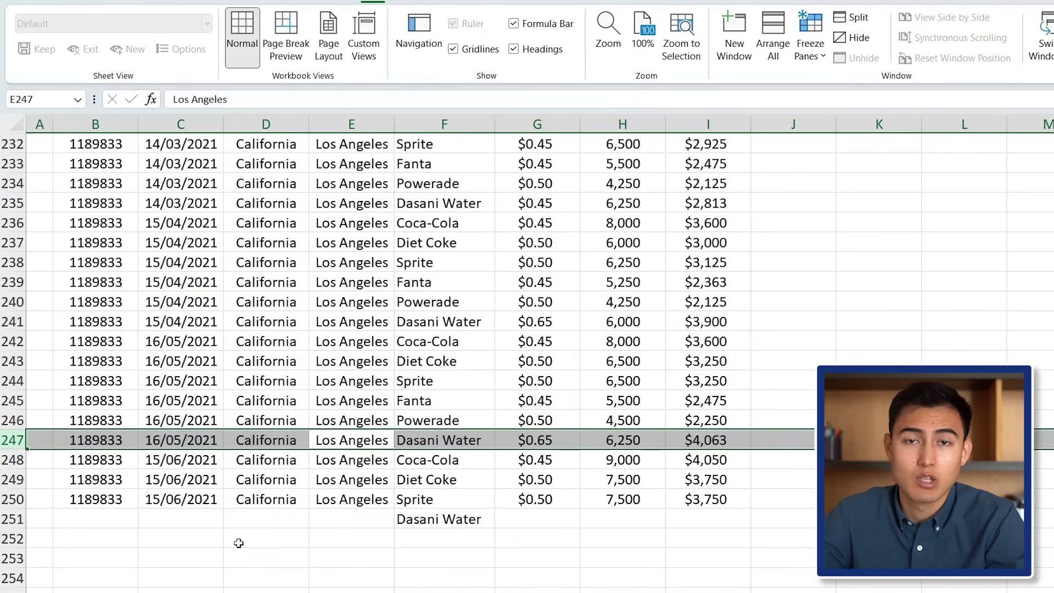
key("ctrl+Up")
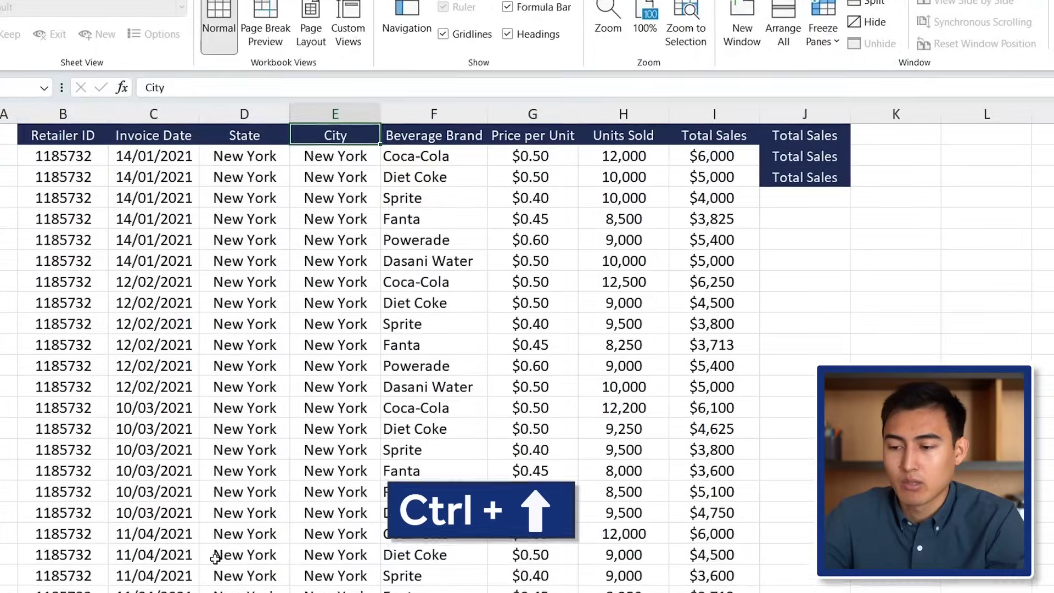
- Break the F1 header into 'Beverage' and 'Brand' on two lines within the cell
key("Right")
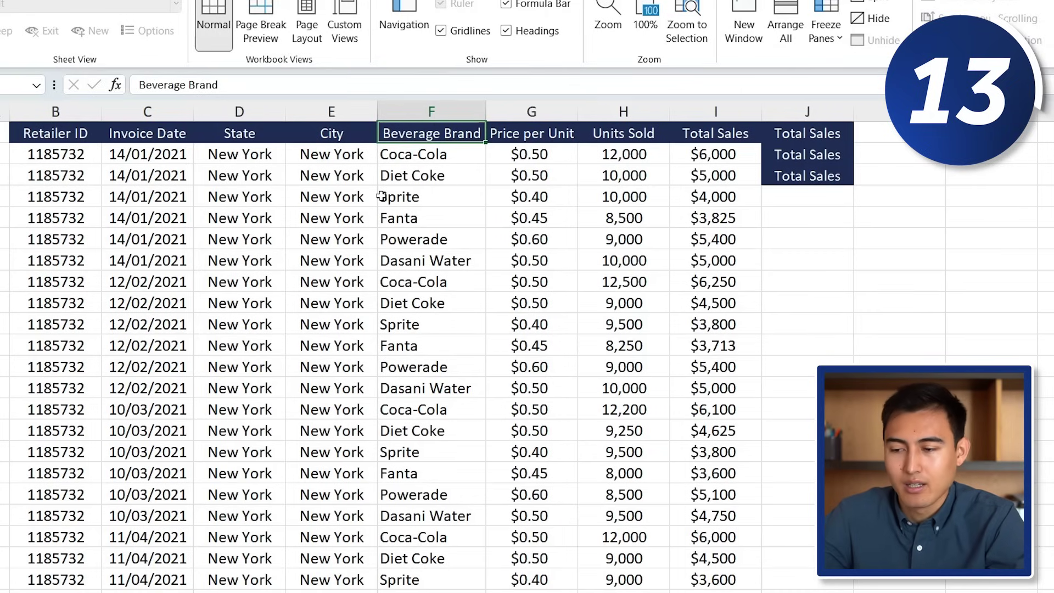
left_click(249, 82)
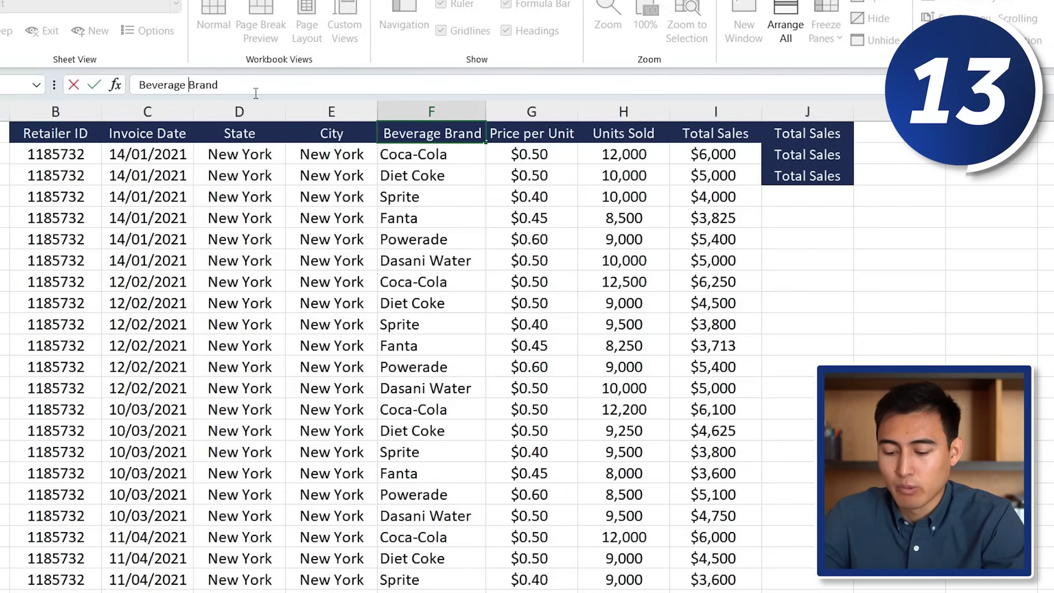
key("BackSpace")
key("BackSpace")
key("BackSpace")
key("BackSpace")
key("BackSpace")
key("BackSpace")
key("BackSpace")
key("BackSpace")
key("BackSpace")
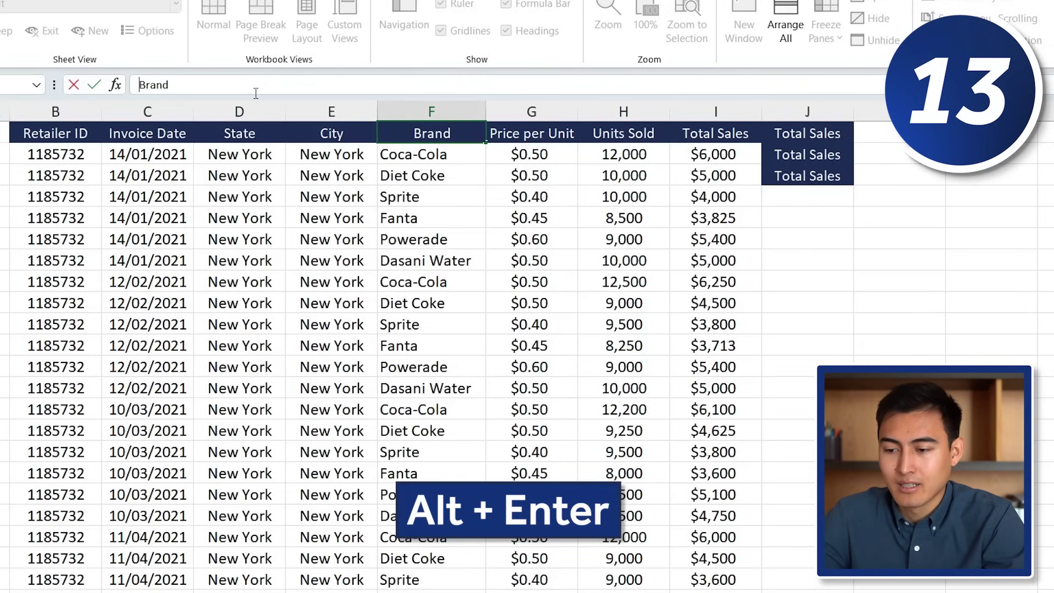
key("Return")
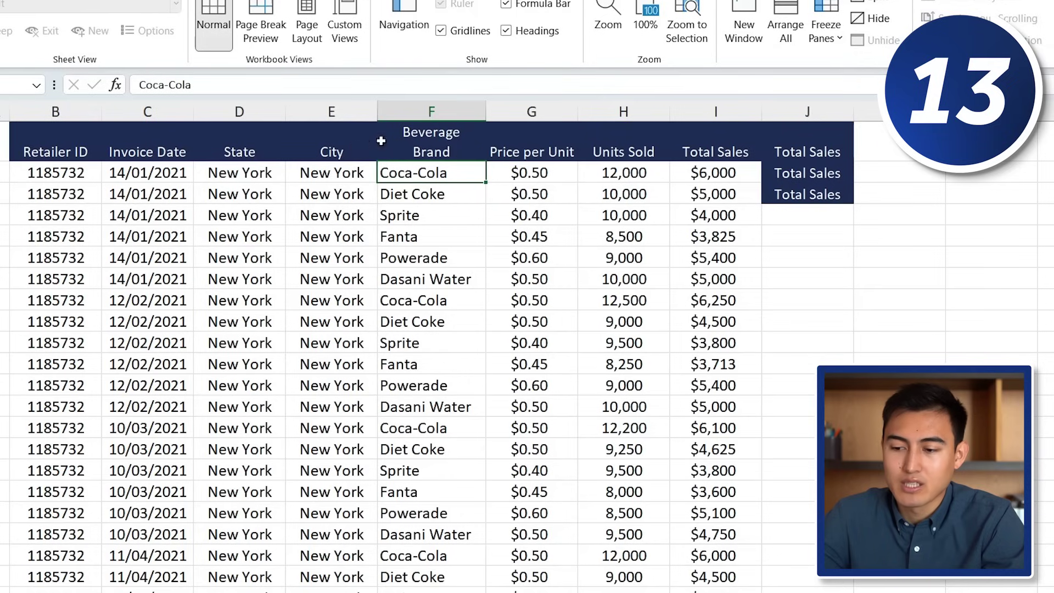
left_click(472, 160)
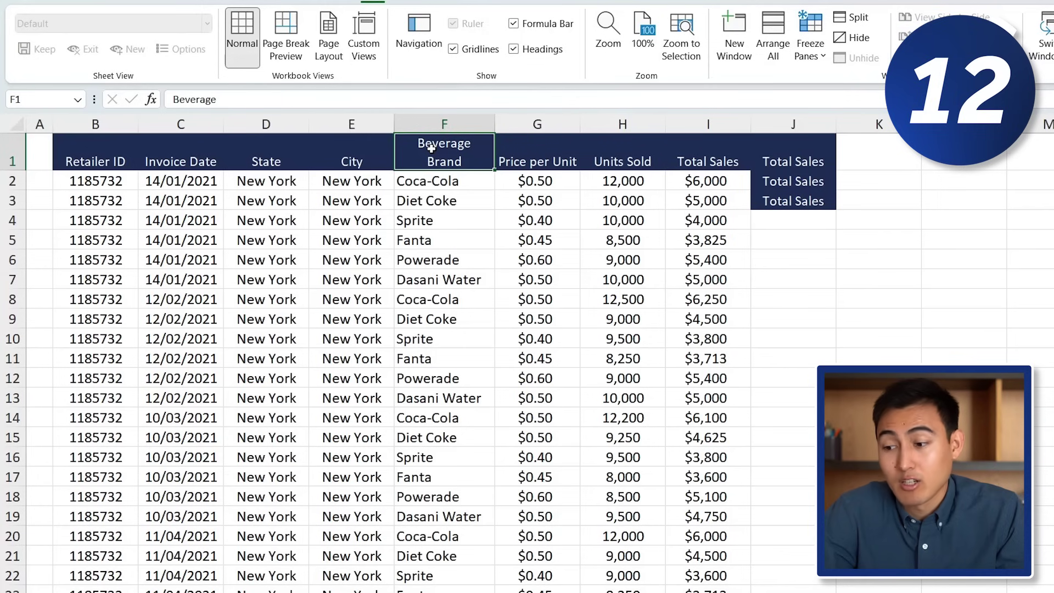
- Add the note 'Can you check this?' to the 8,500 Units Sold cell H5
left_click(634, 247)
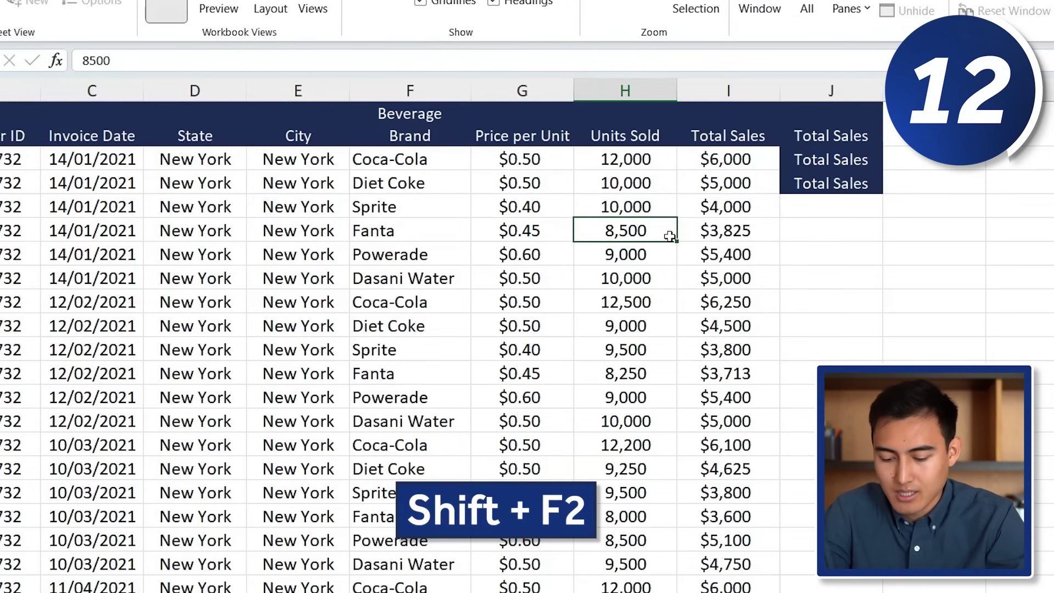
key("shift+F2")
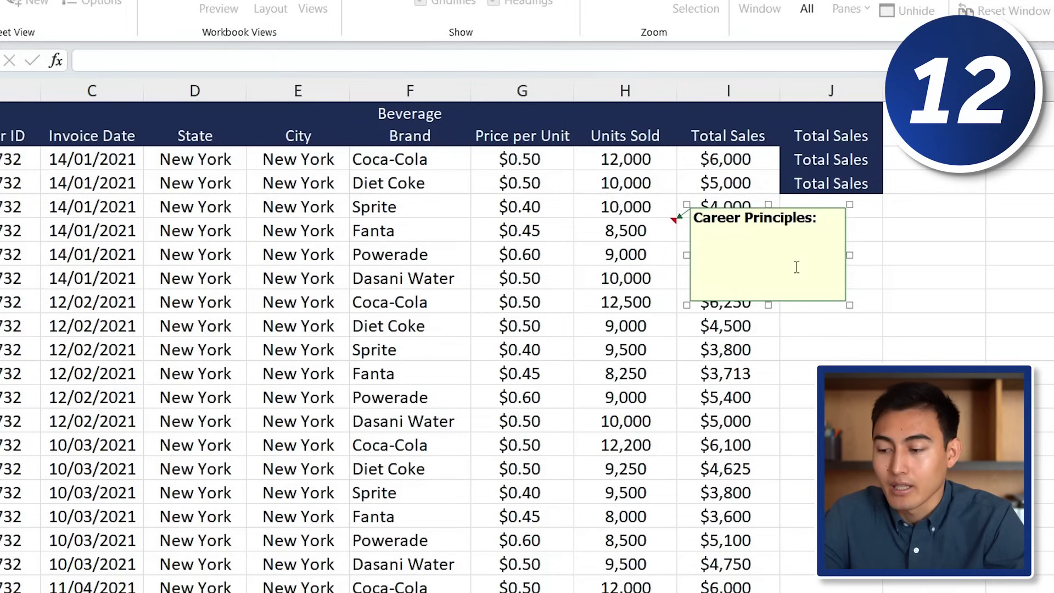
type("Can yo uc")
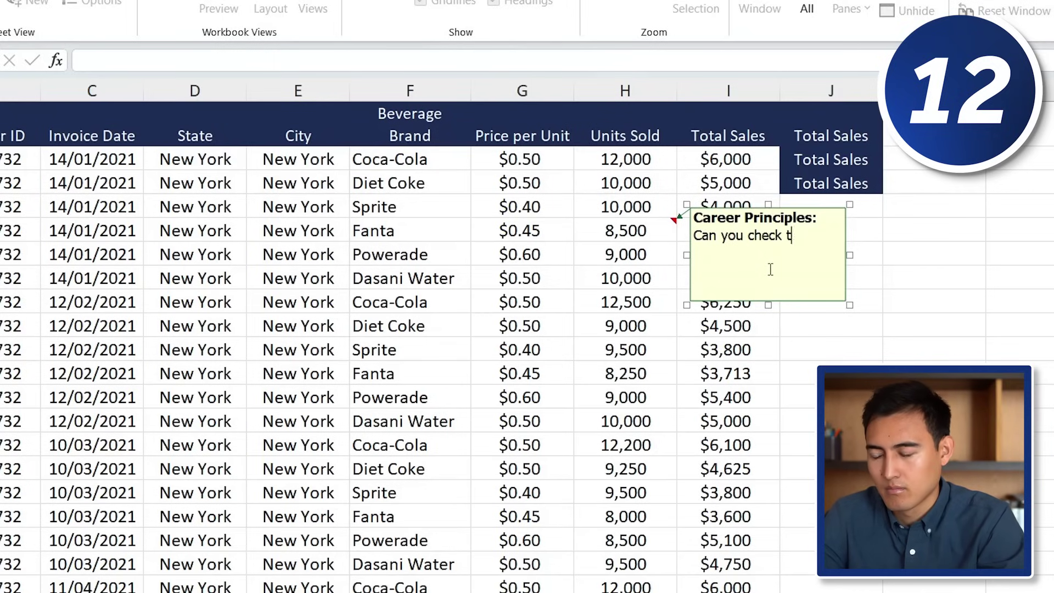
key("Escape")
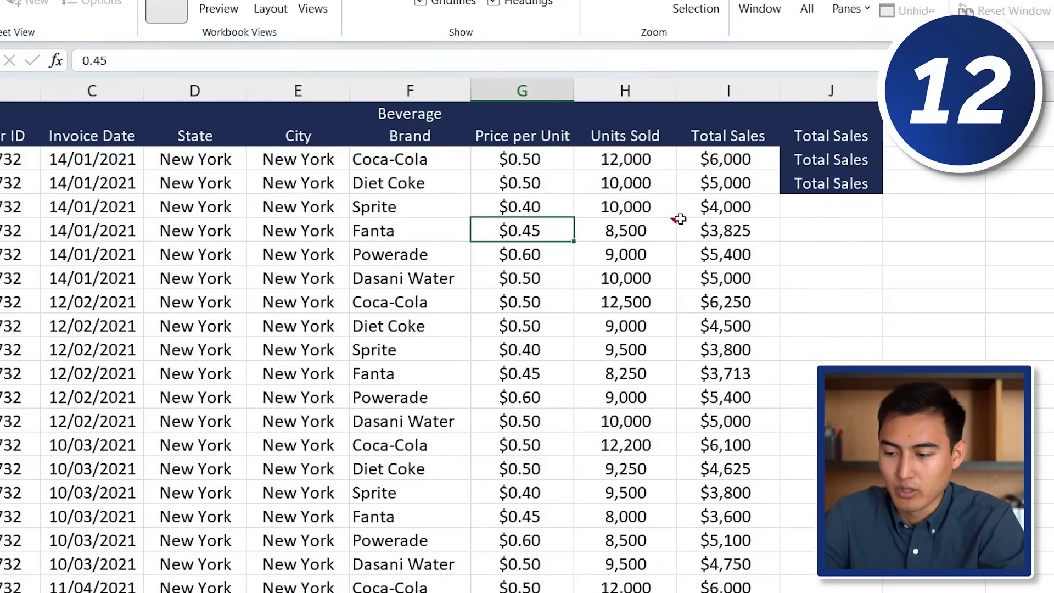
mouse_move(671, 223)
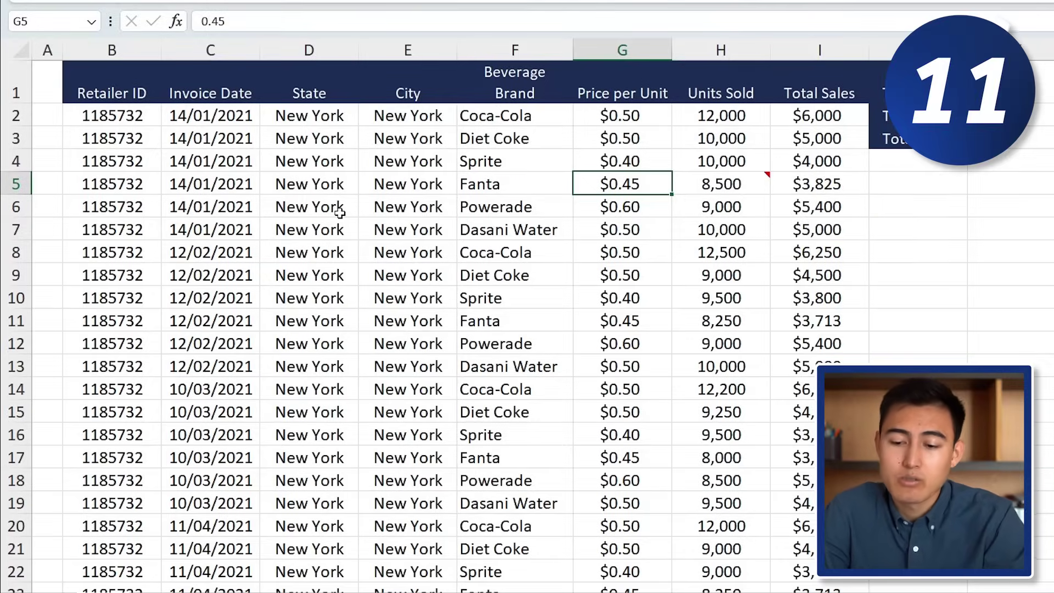
- Go to cell A100 using Go To, then select the whole of row 100
scroll(340, 213, "down", 6)
scroll(340, 213, "down", 1)
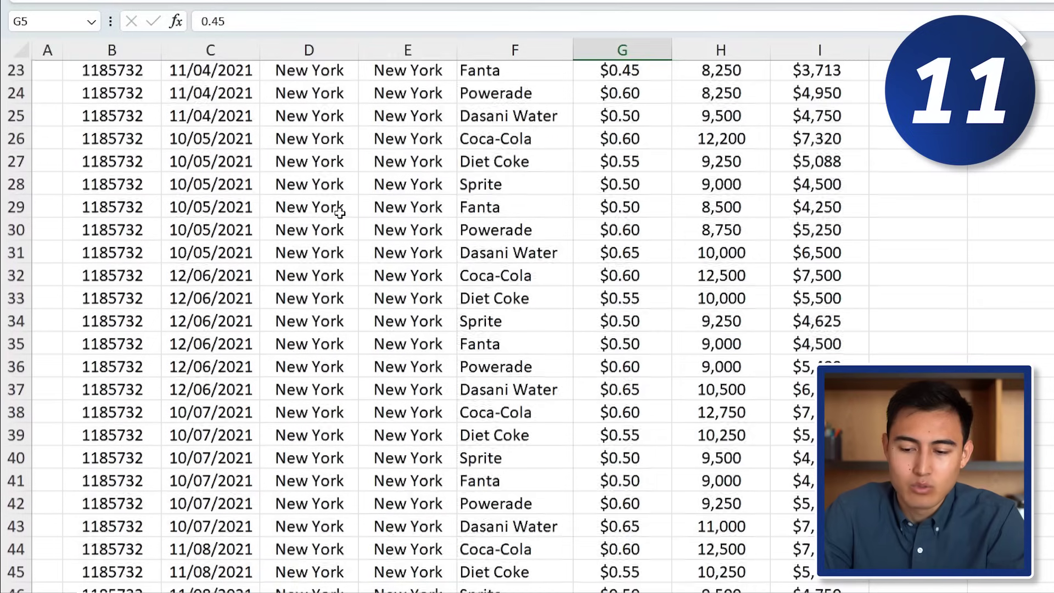
scroll(340, 213, "up", 7)
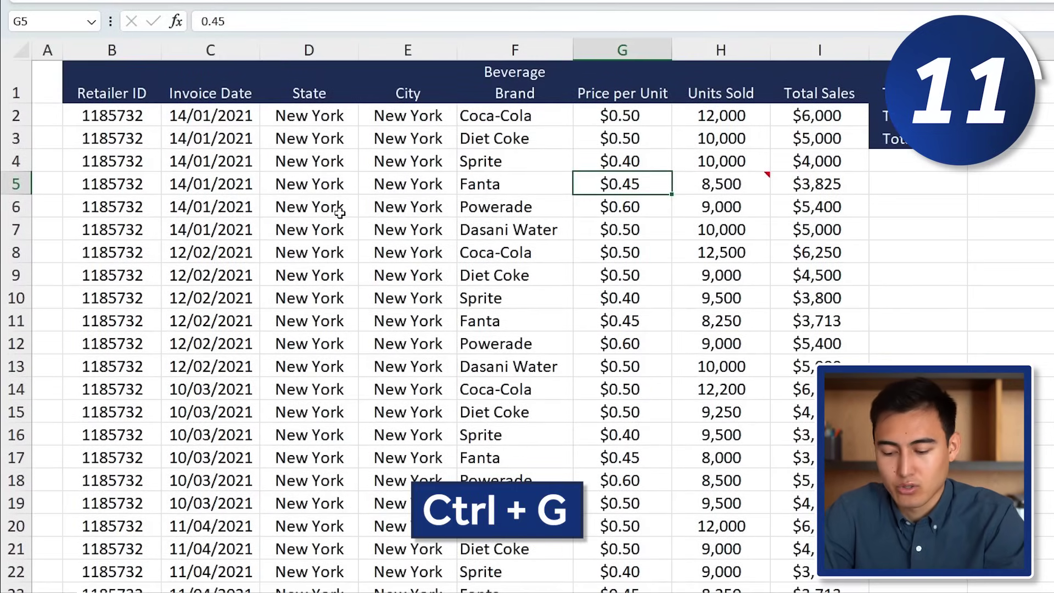
key("ctrl+g")
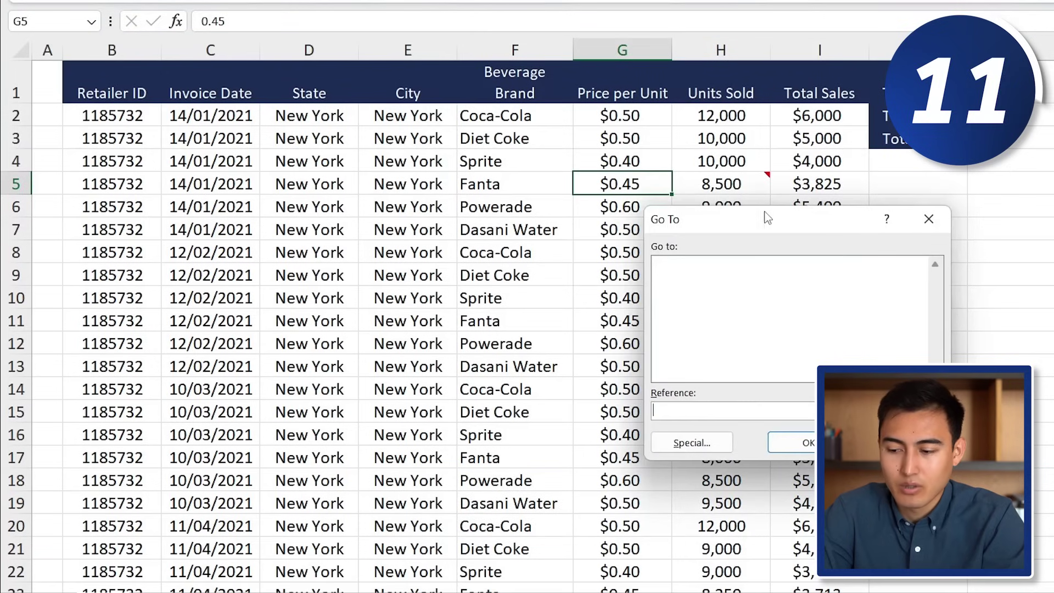
left_click_drag(751, 219, 467, 188)
left_click(433, 412)
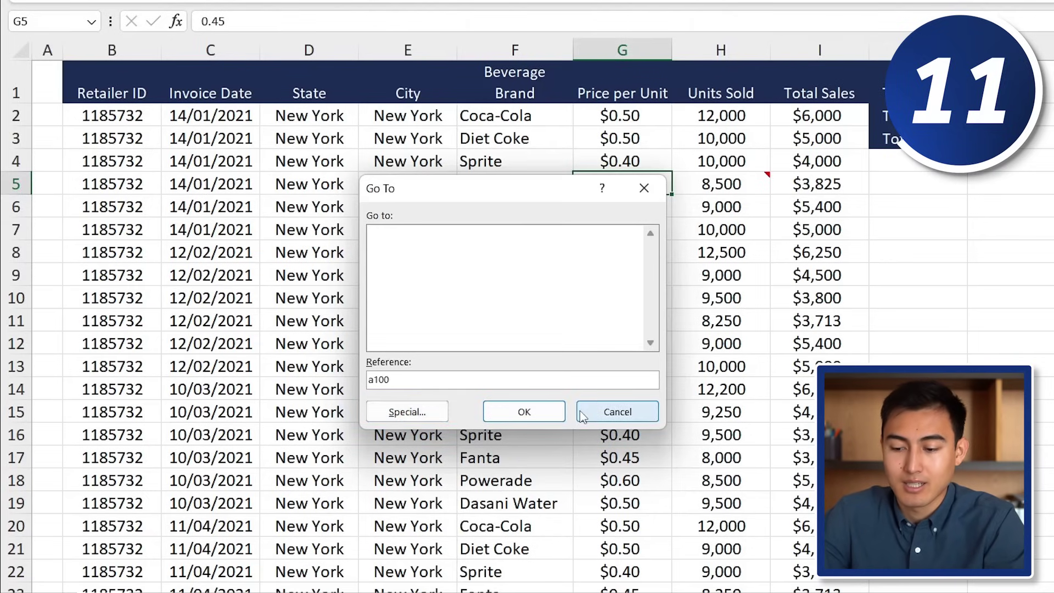
left_click(503, 410)
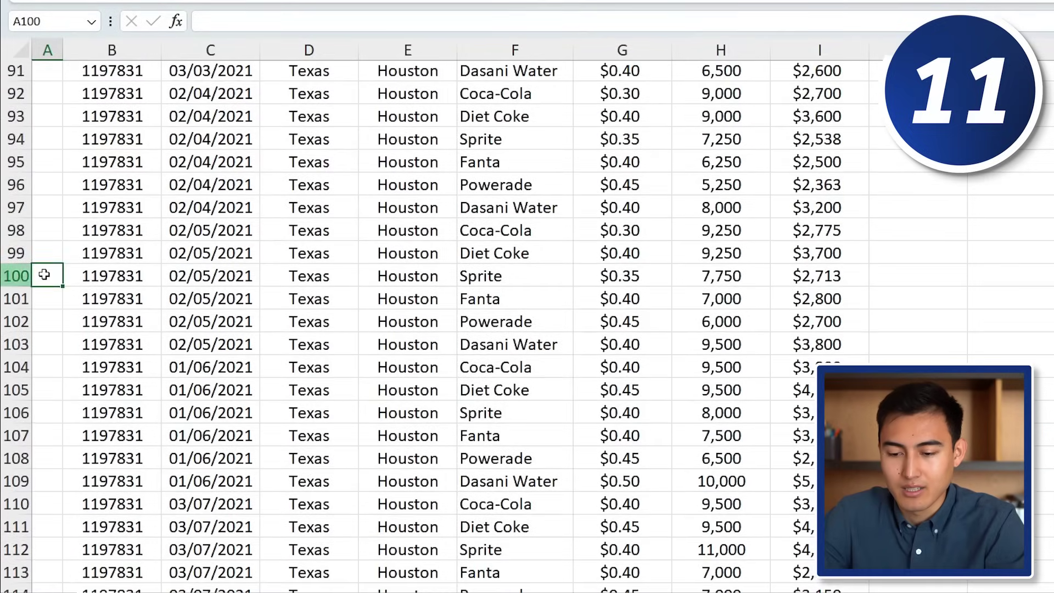
key("shift+space")
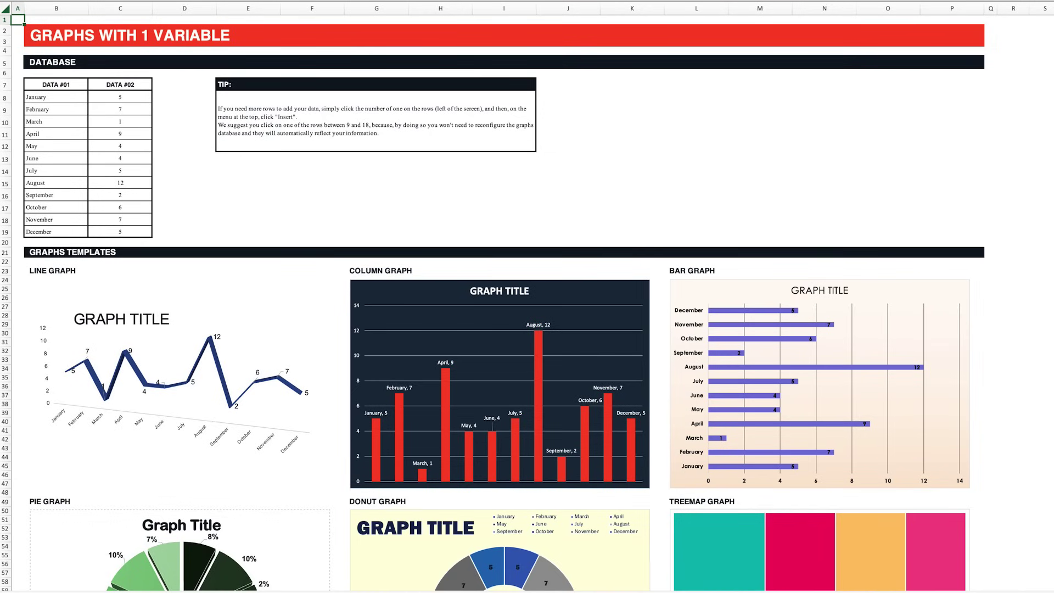
- Set February (C9) to 20 and March to 5, then move to the Graphs with 3 Variables sheet
scroll(527, 296, "down", 14)
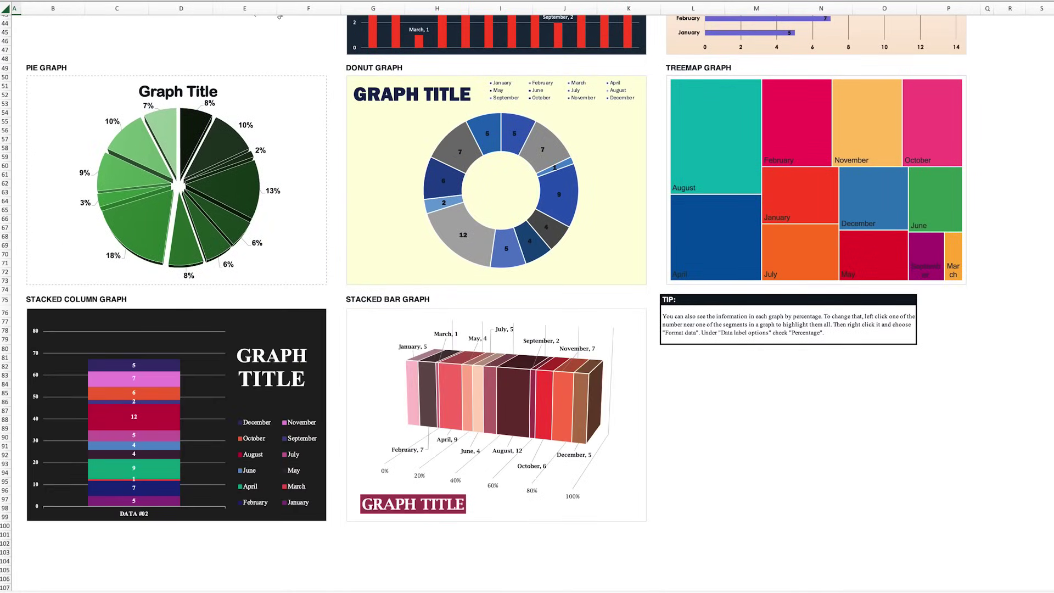
scroll(527, 297, "up", 14)
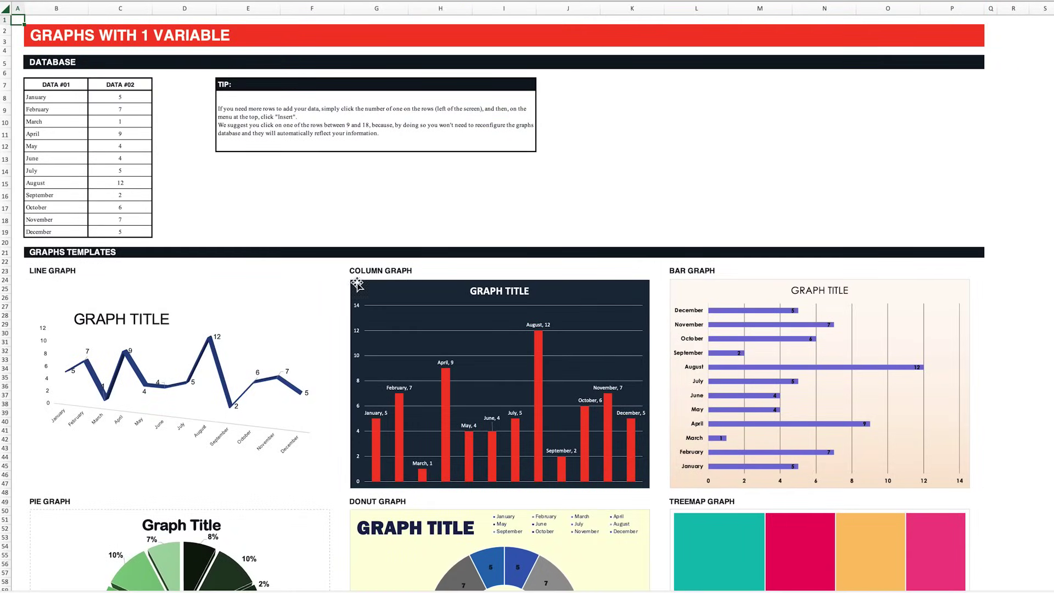
left_click(136, 104)
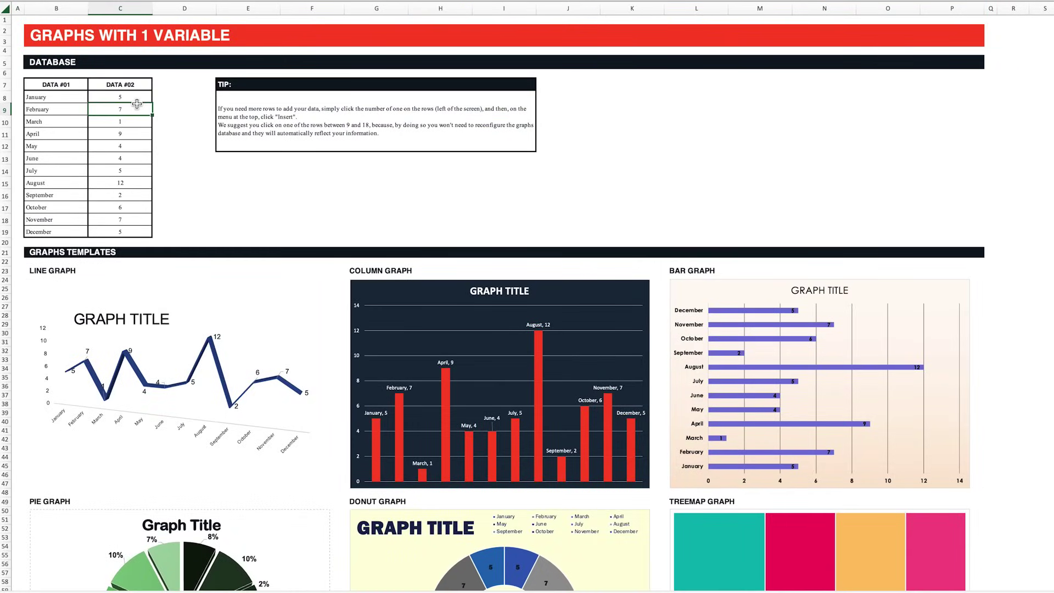
type("20")
key("Return")
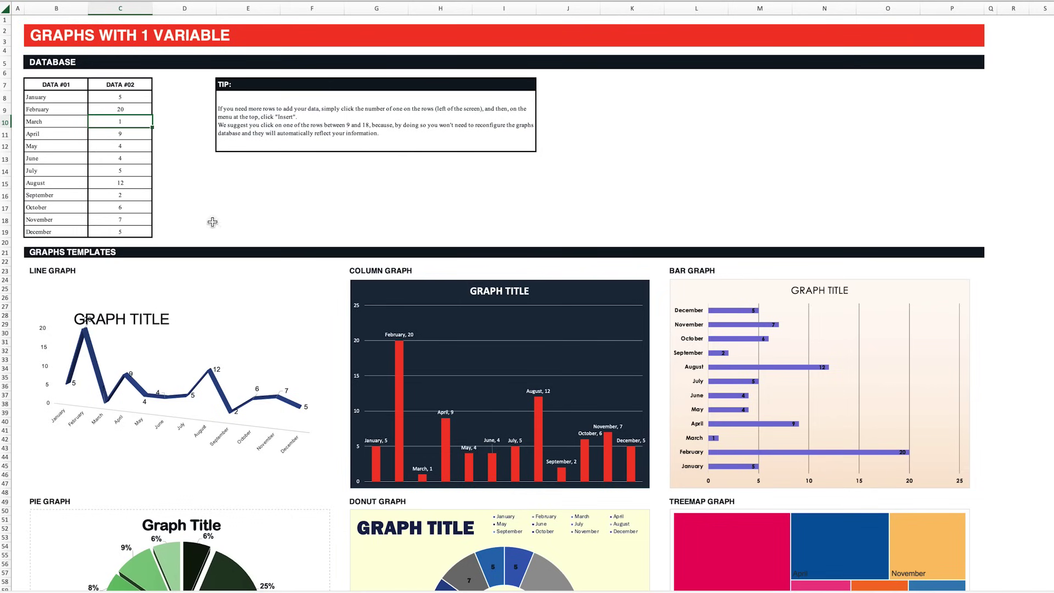
type("5")
key("Return")
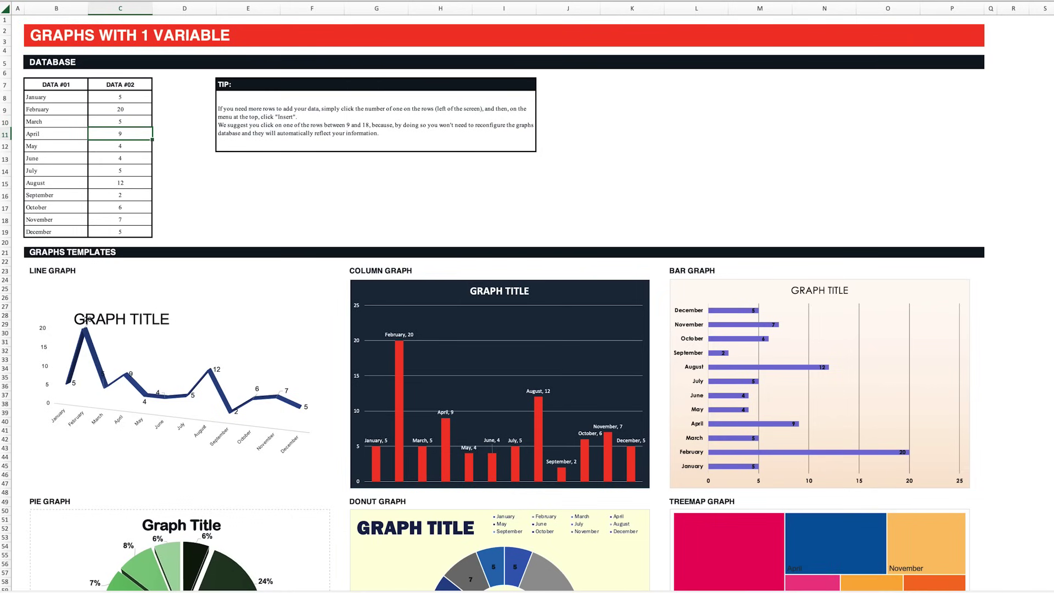
key("ctrl+Page_Down")
key("ctrl+Page_Down")
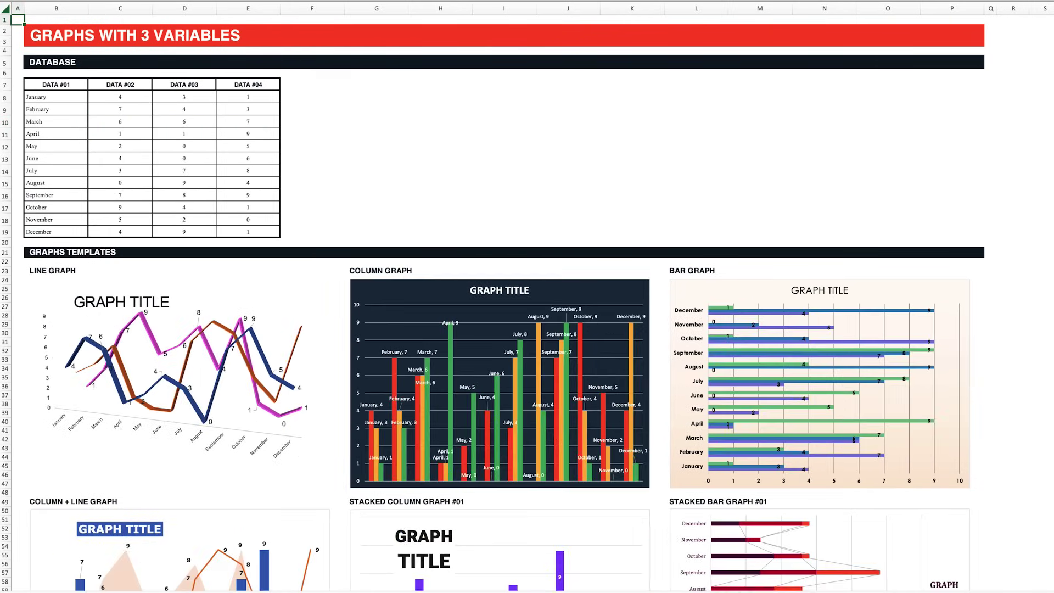
key("ctrl+Page_Down")
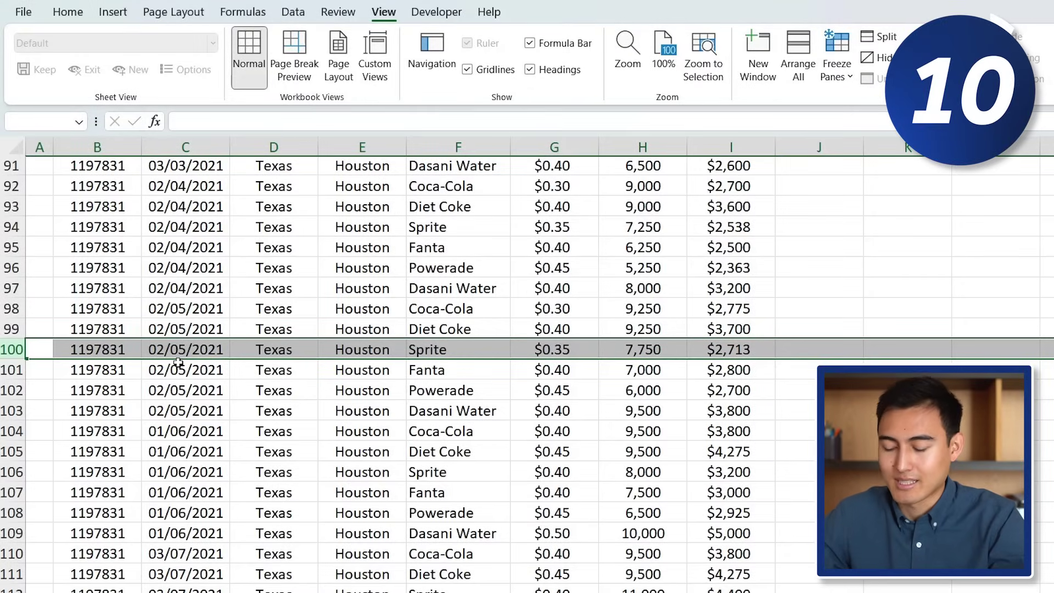
- On the salesperson sheet, enter the first first name in C2 and Flash Fill the rest
key("ctrl+Page_Down")
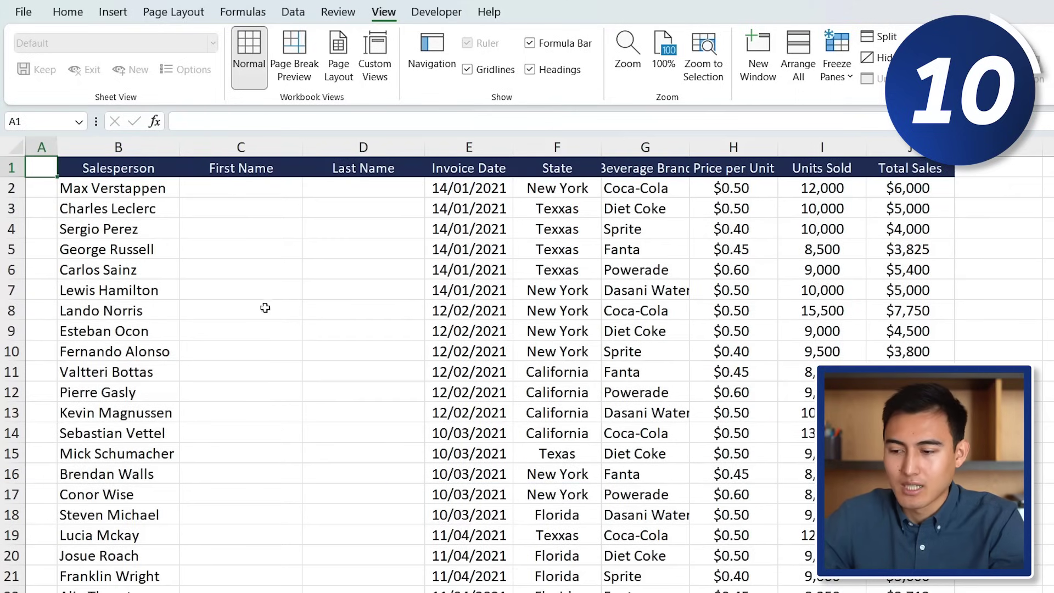
left_click(274, 194)
key("Right")
key("Left")
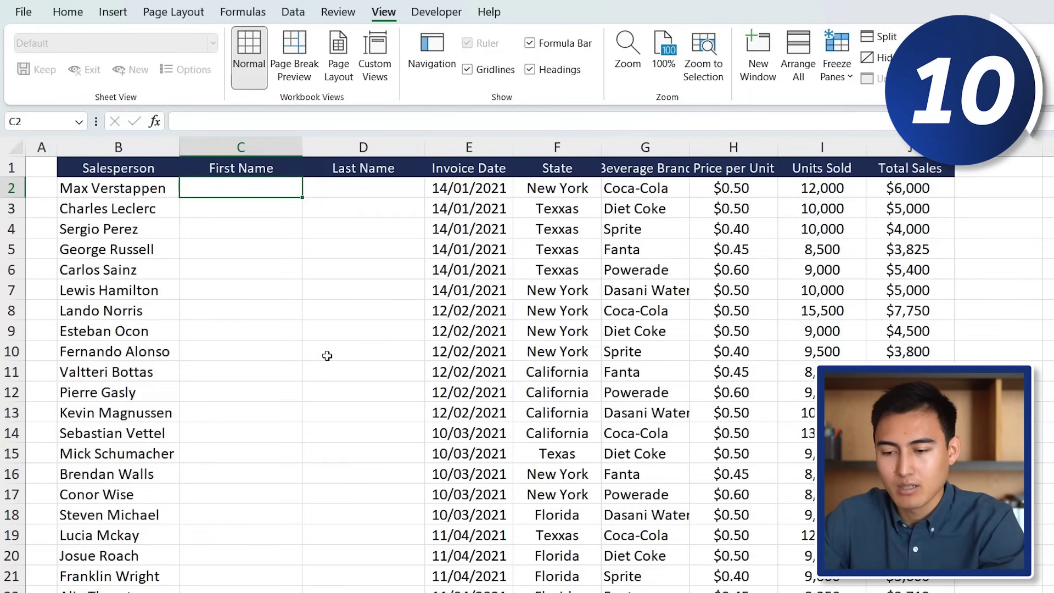
type("Max")
key("Return")
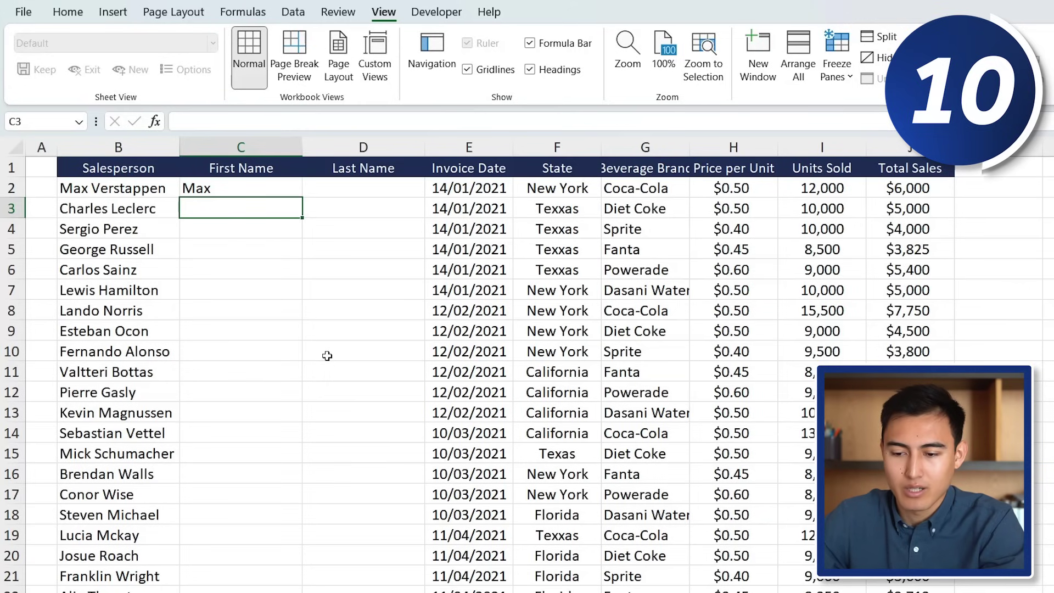
key("ctrl+e")
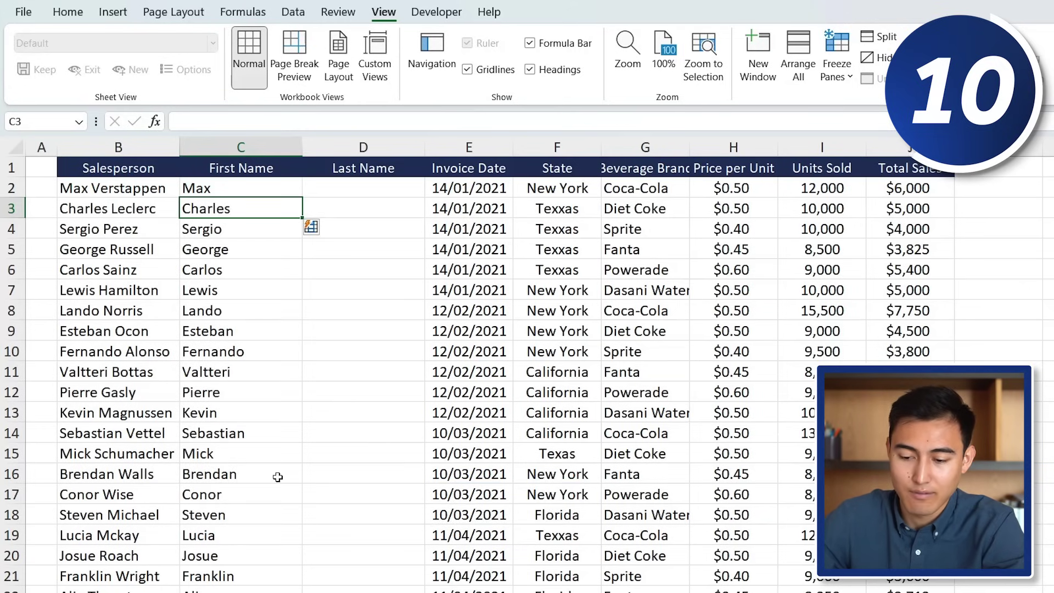
scroll(278, 478, "down", 2)
scroll(278, 477, "up", 2)
- Enter the first surname in D2 and Flash Fill the remaining last names
key("Up")
key("Right")
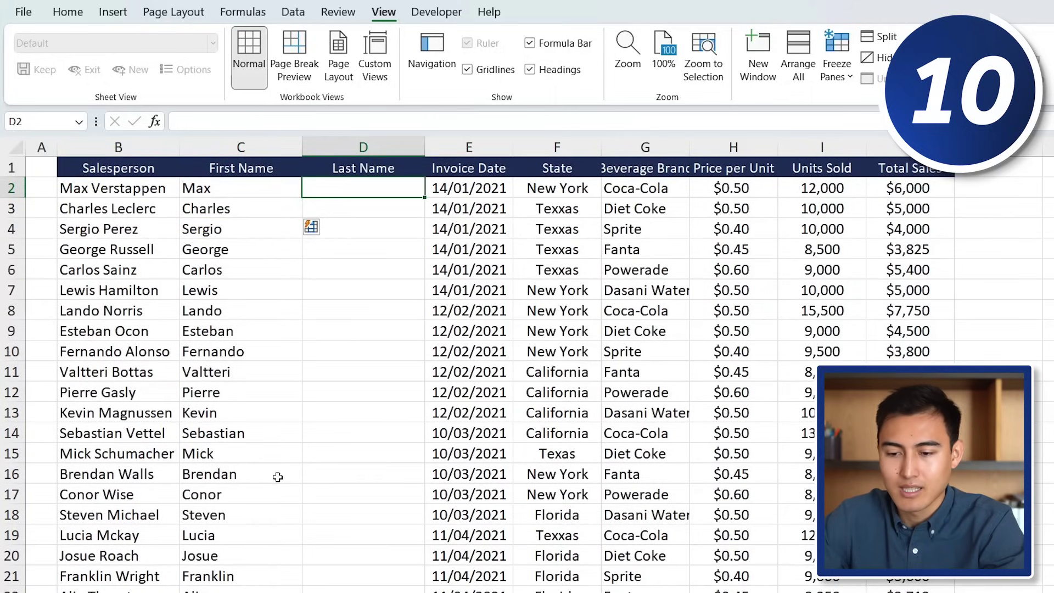
type("Verstappen")
key("Return")
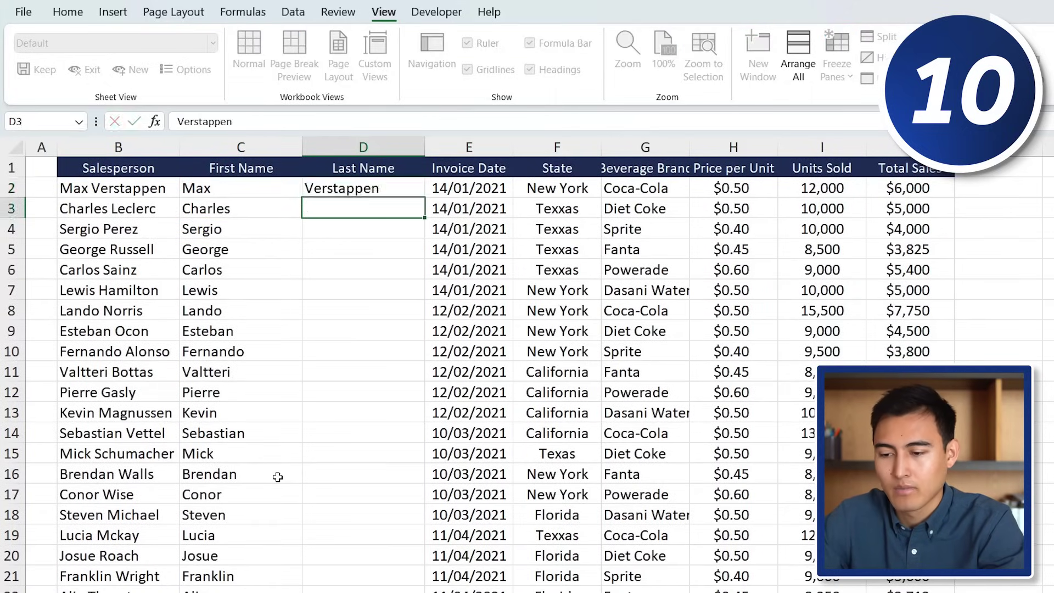
key("ctrl+e")
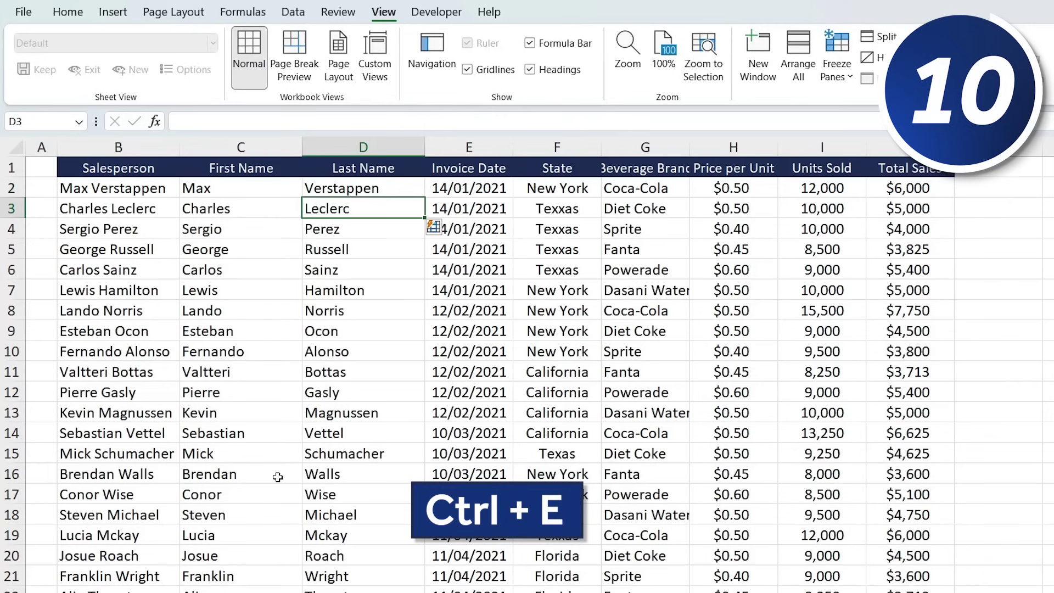
- Select the entire Total Sales column
key("ctrl+Right")
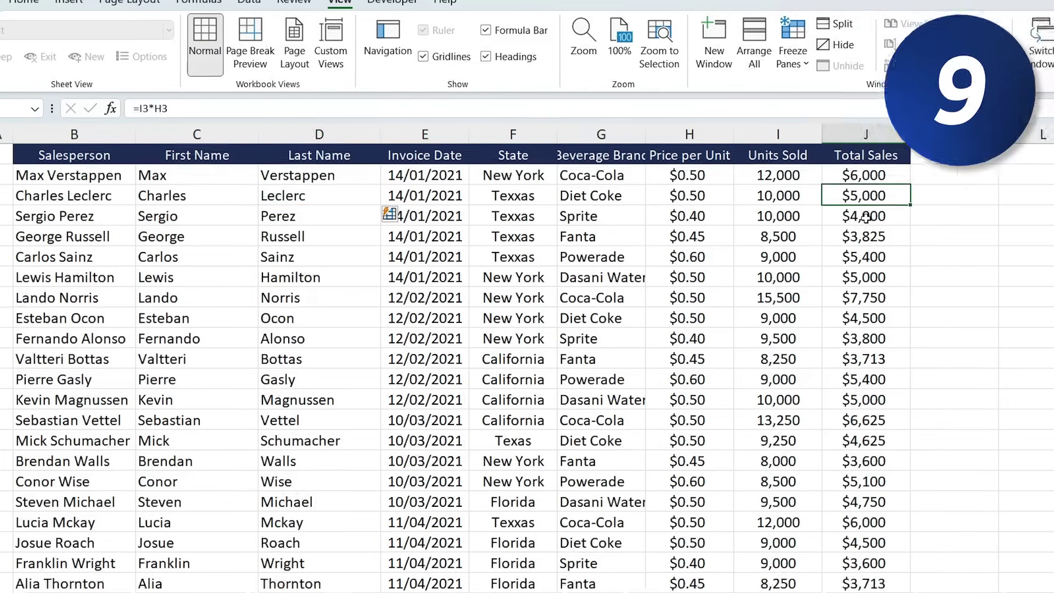
key("ctrl+space")
key("Right")
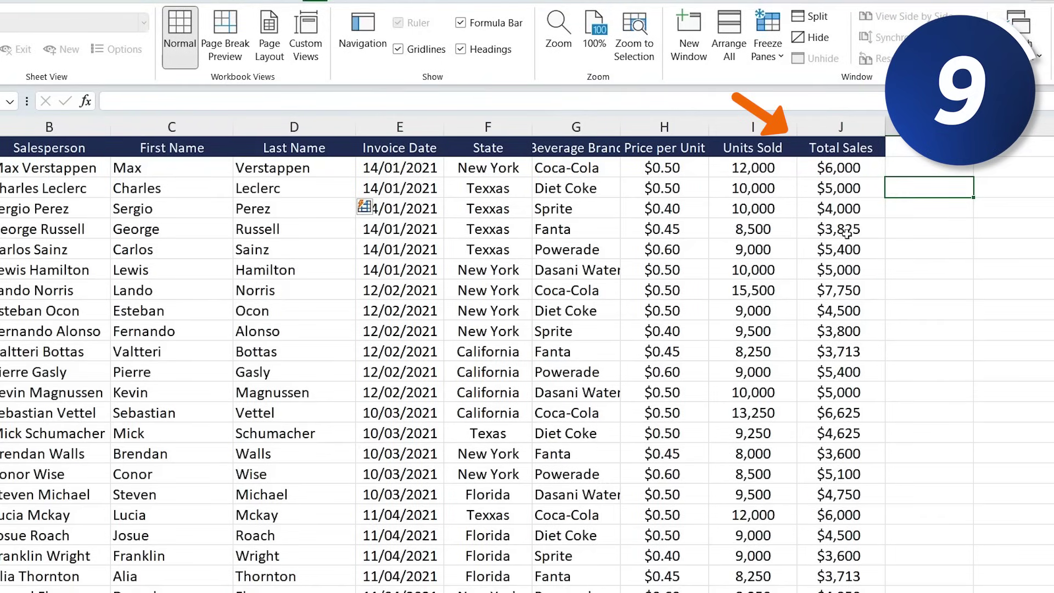
- AutoSum the Total Sales values into the cell beneath them, giving $111,600
scroll(843, 375, "down", 2)
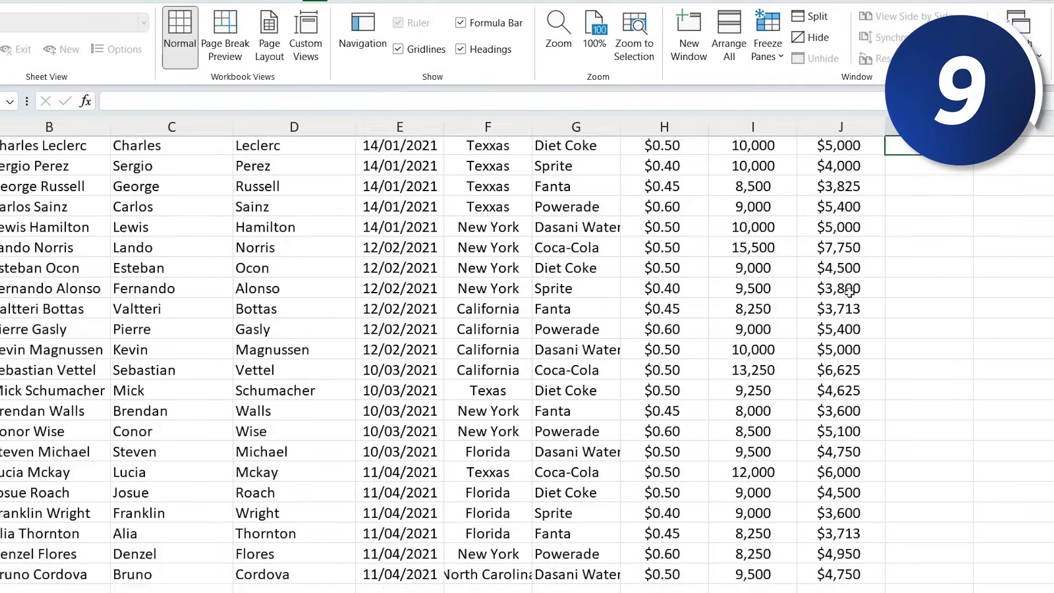
left_click(840, 560)
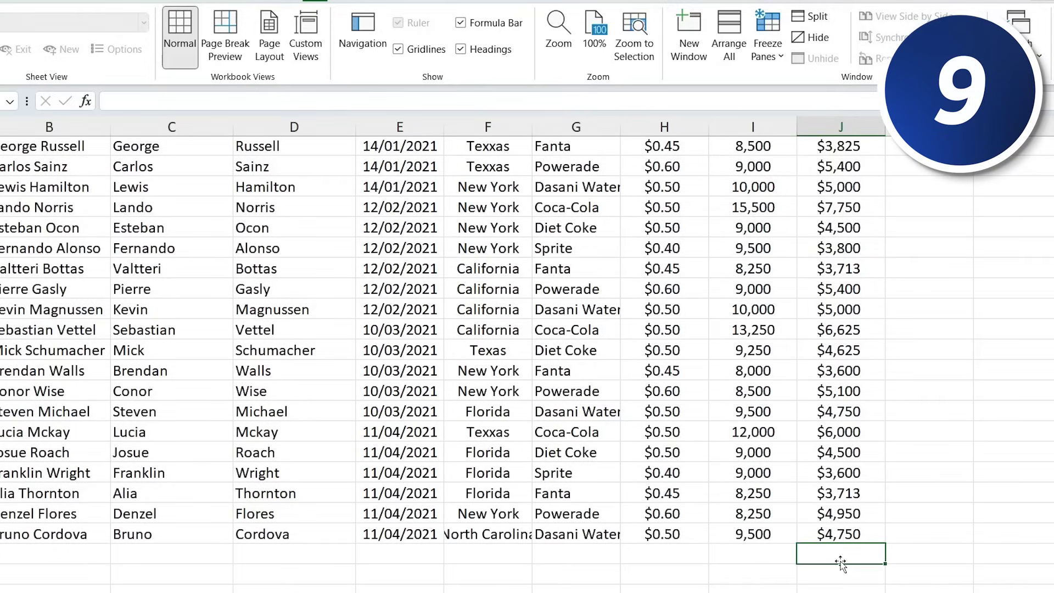
key("alt+equal")
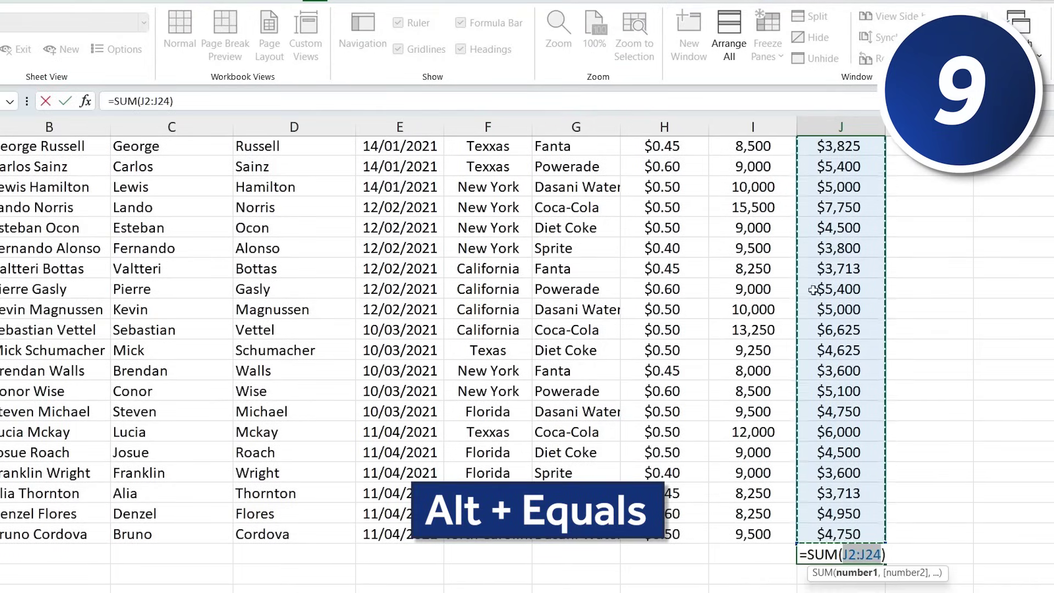
scroll(773, 262, "up", 2)
scroll(873, 396, "down", 4)
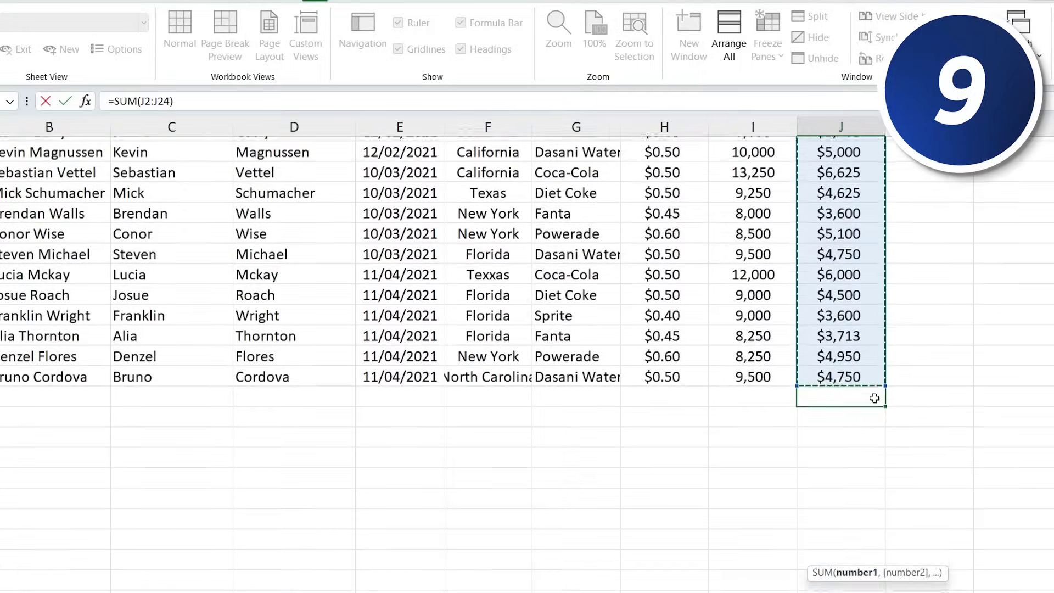
key("Return")
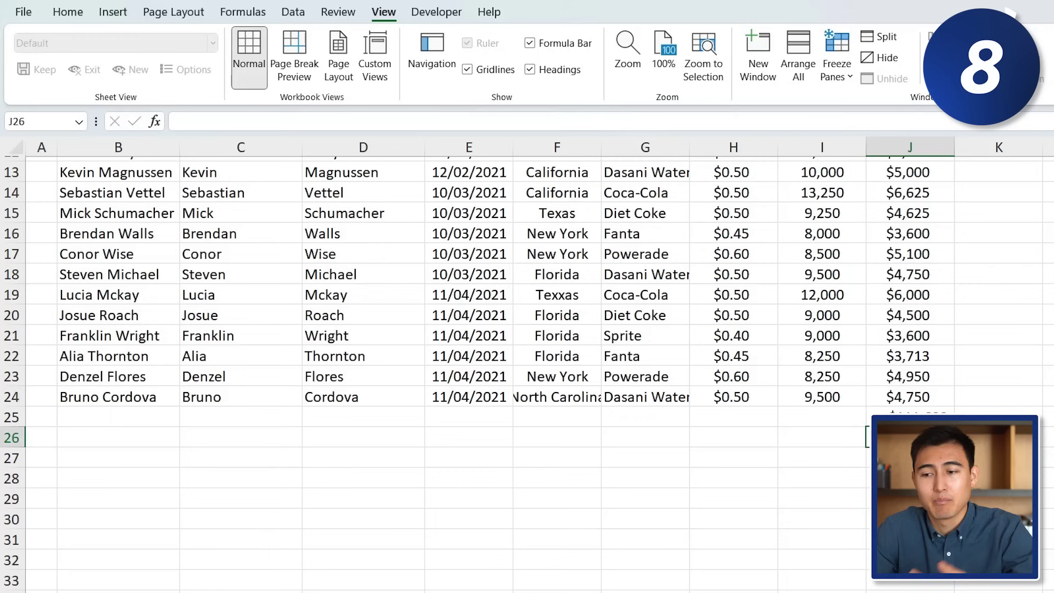
- Copy the Total Sales column J and paste it into column O
key("Up")
key("ctrl+Up")
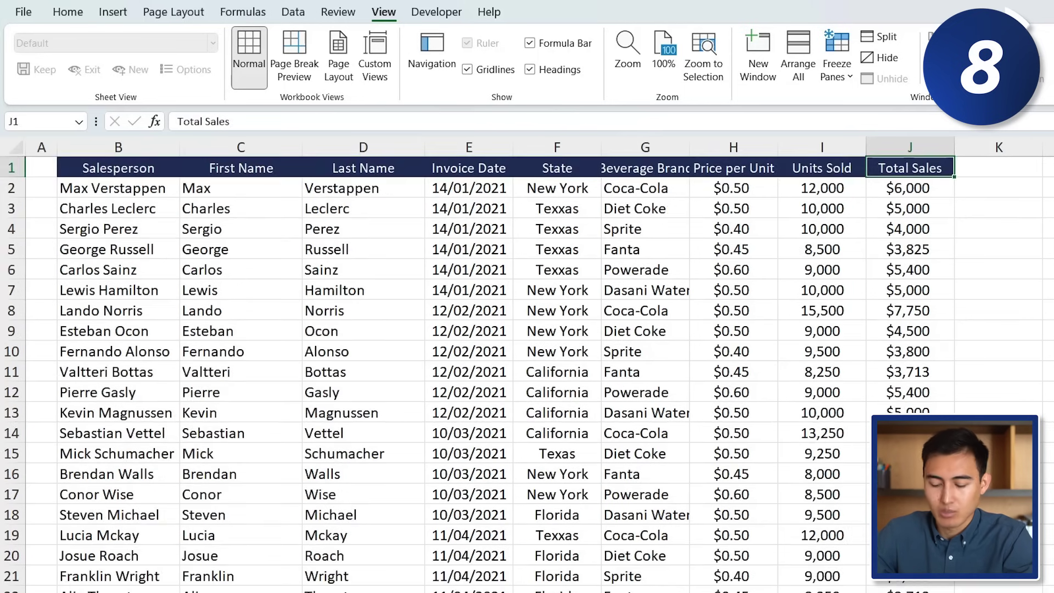
key("ctrl+space")
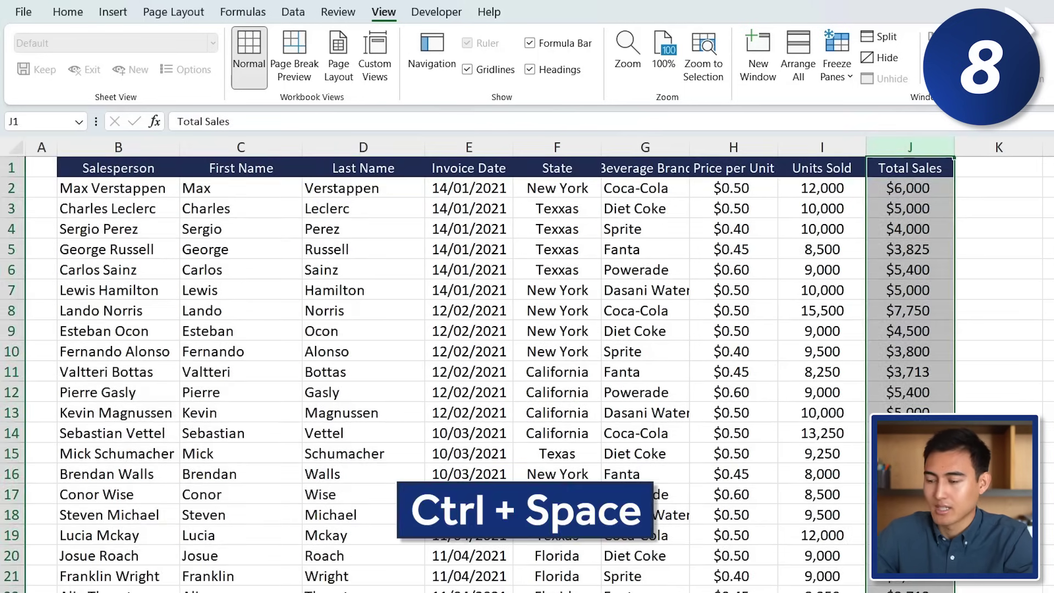
key("ctrl+c")
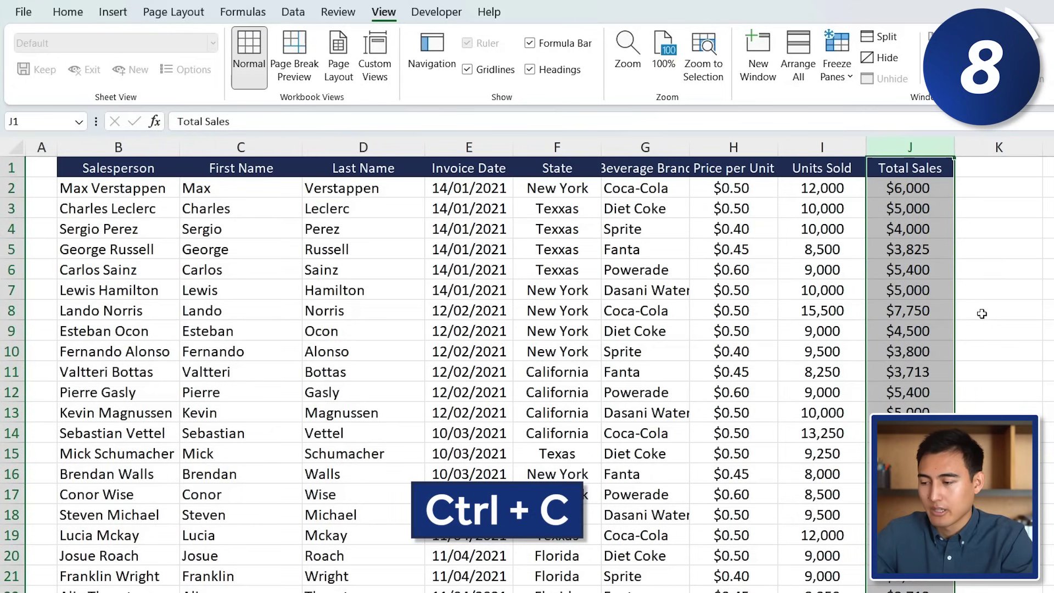
key("Right")
key("Right")
key("Right")
key("Right")
key("Right")
key("Right")
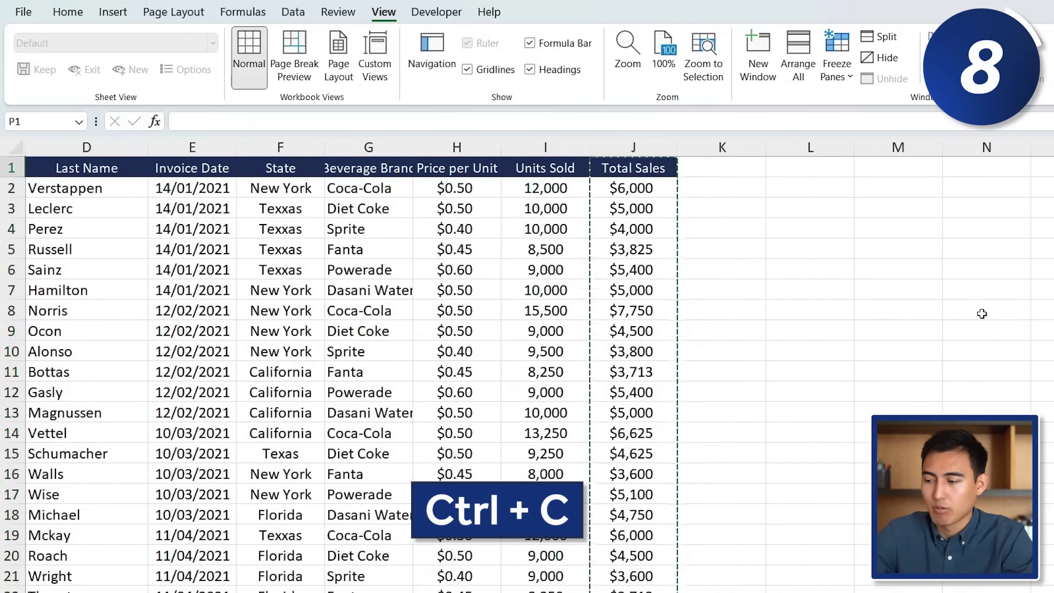
key("Right")
key("Left")
key("Left")
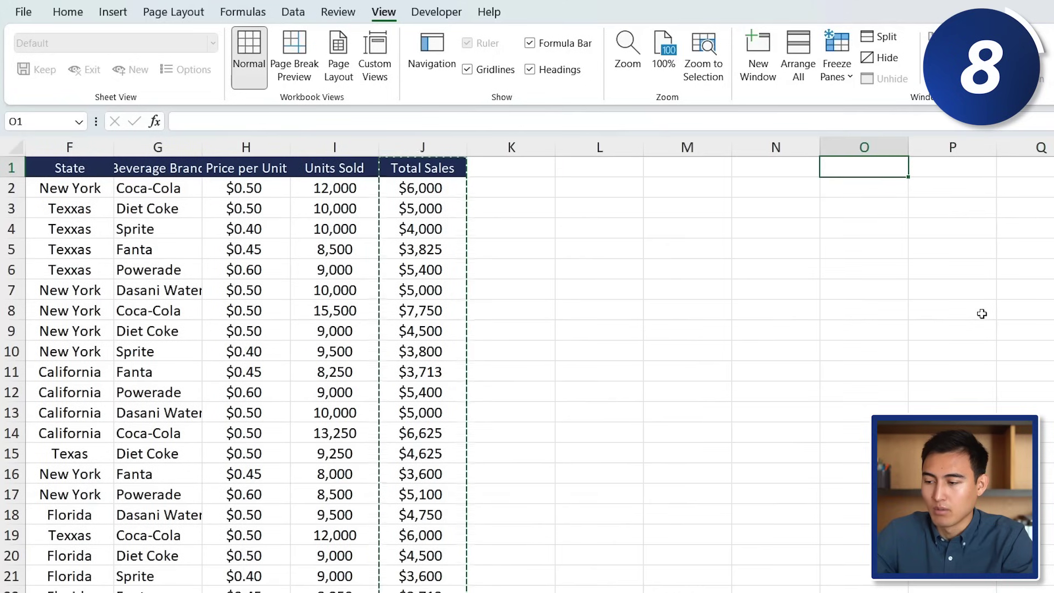
key("ctrl+v")
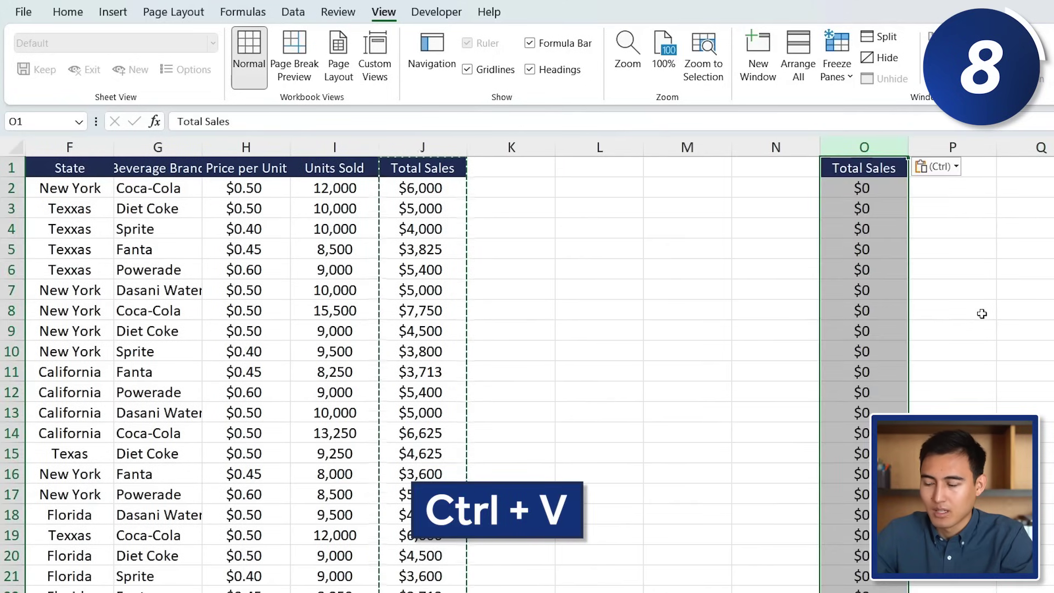
- Compare the shifted formula in O4 with the original formula in J4
key("Down")
key("Down")
key("Down")
left_click(276, 130)
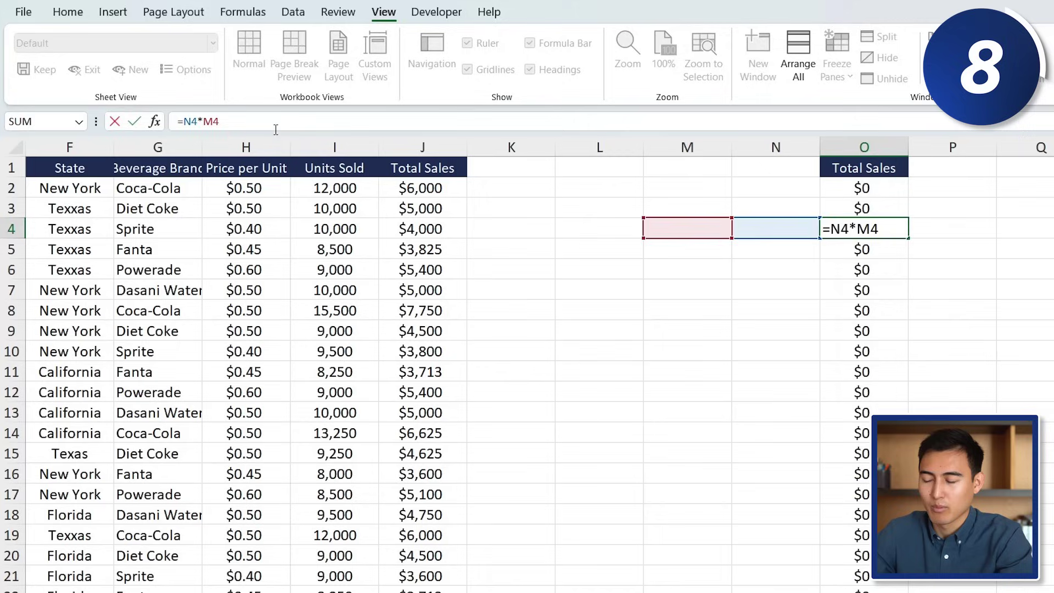
key("Escape")
key("Left")
key("Left")
key("Left")
key("Left")
key("Left")
key("Left")
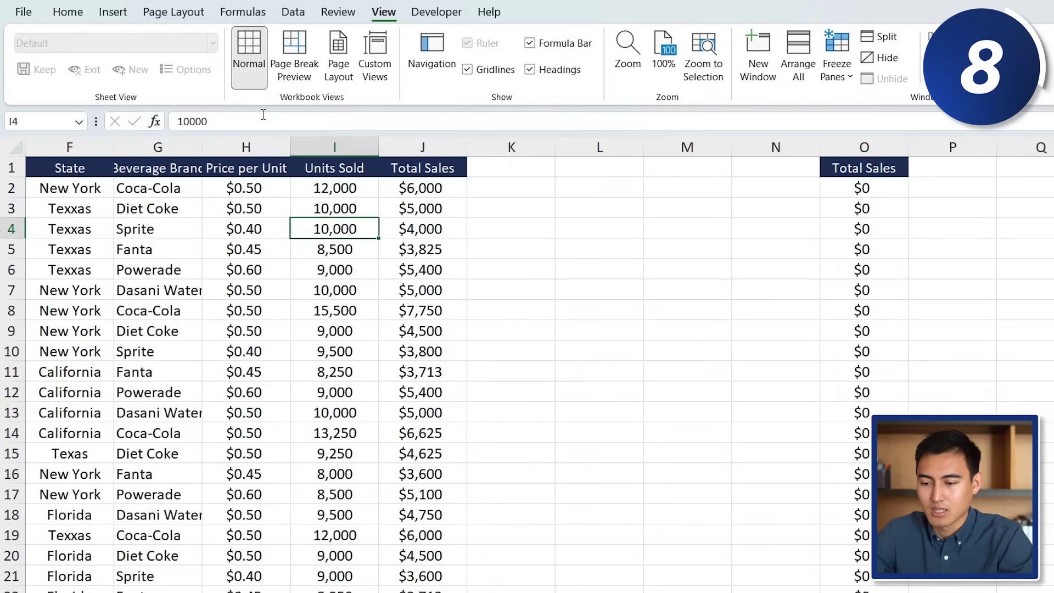
key("Right")
key("F2")
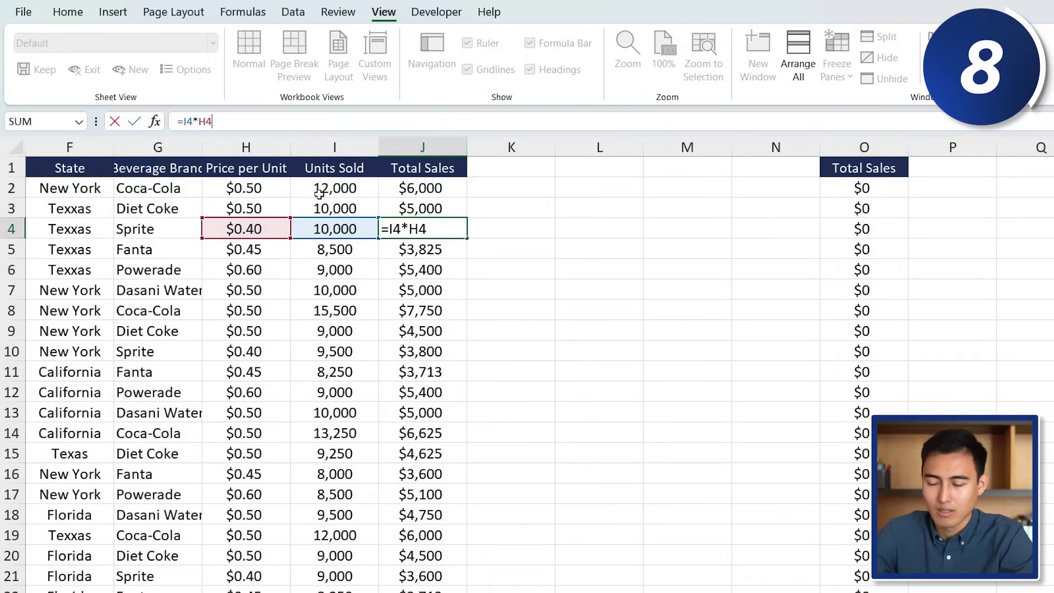
key("Tab")
key("Right")
key("Right")
key("Right")
key("Right")
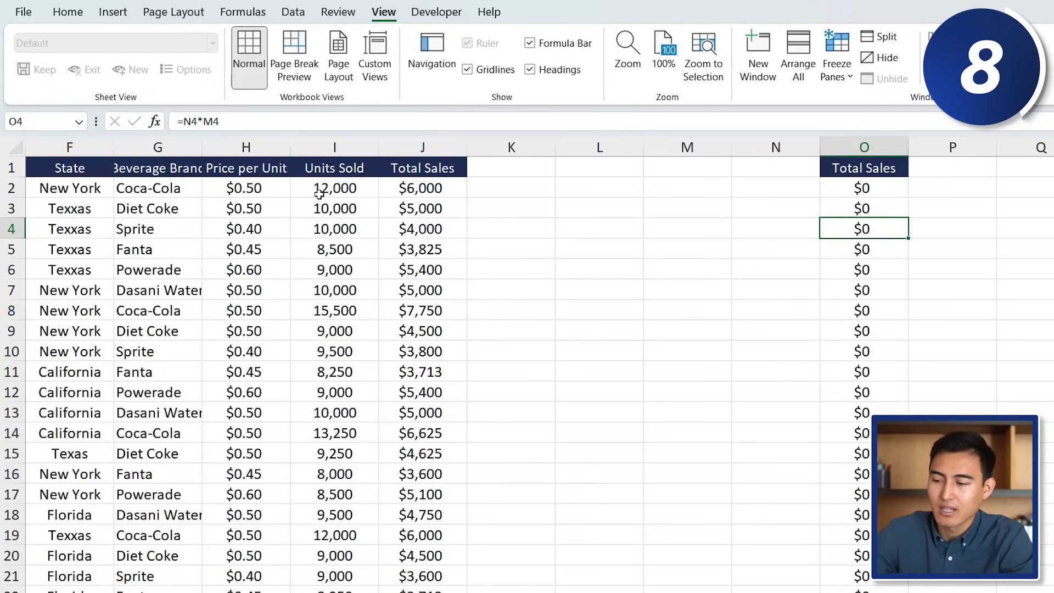
- Copy the entire Total Sales column J again, ready to paste at O1
key("Left")
key("Left")
key("Left")
key("Left")
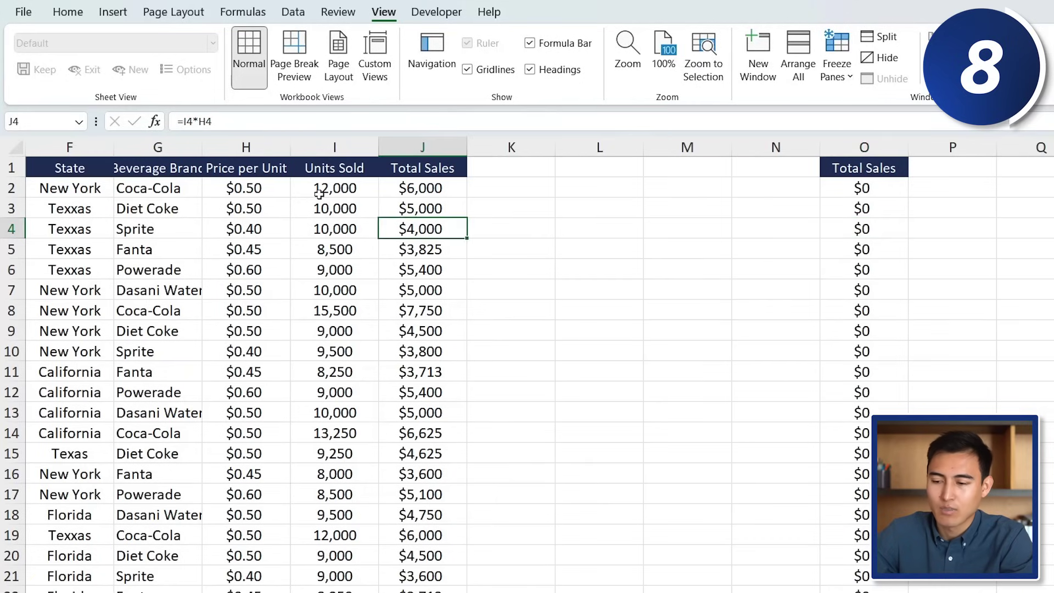
key("Up")
key("Up")
key("Up")
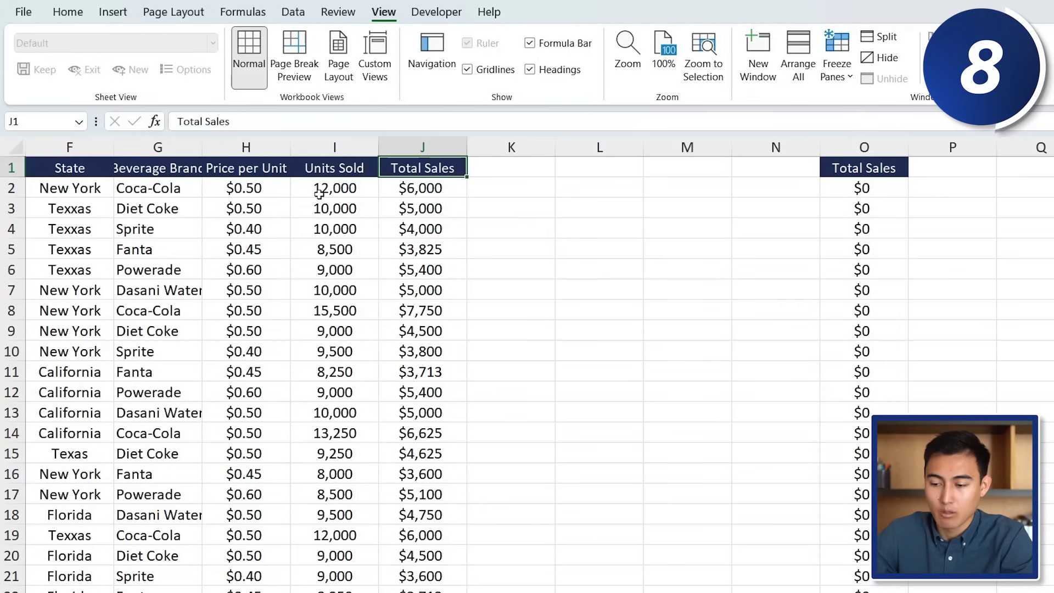
key("ctrl+space")
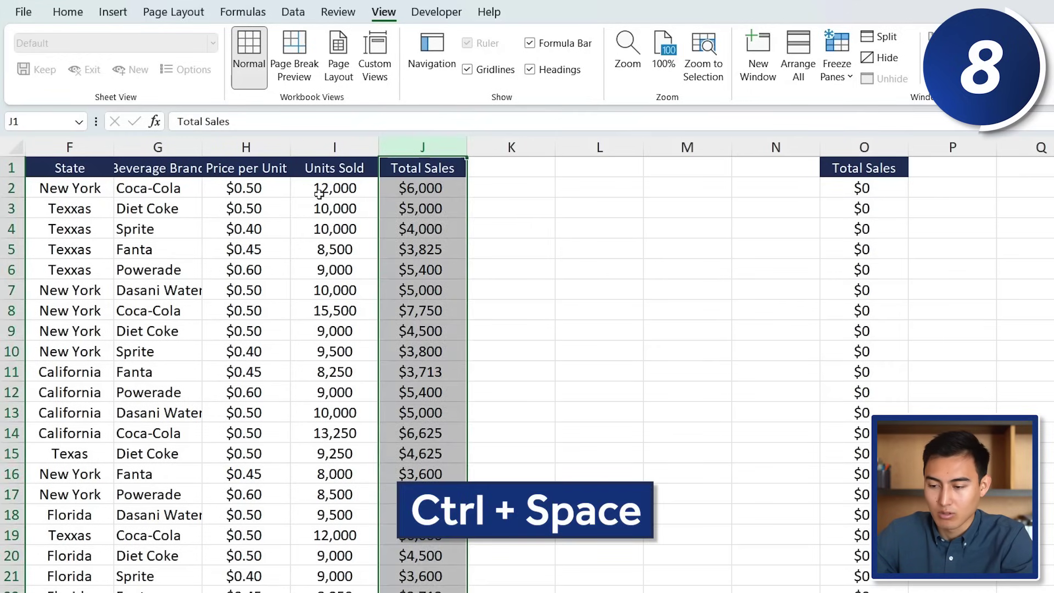
key("ctrl+c")
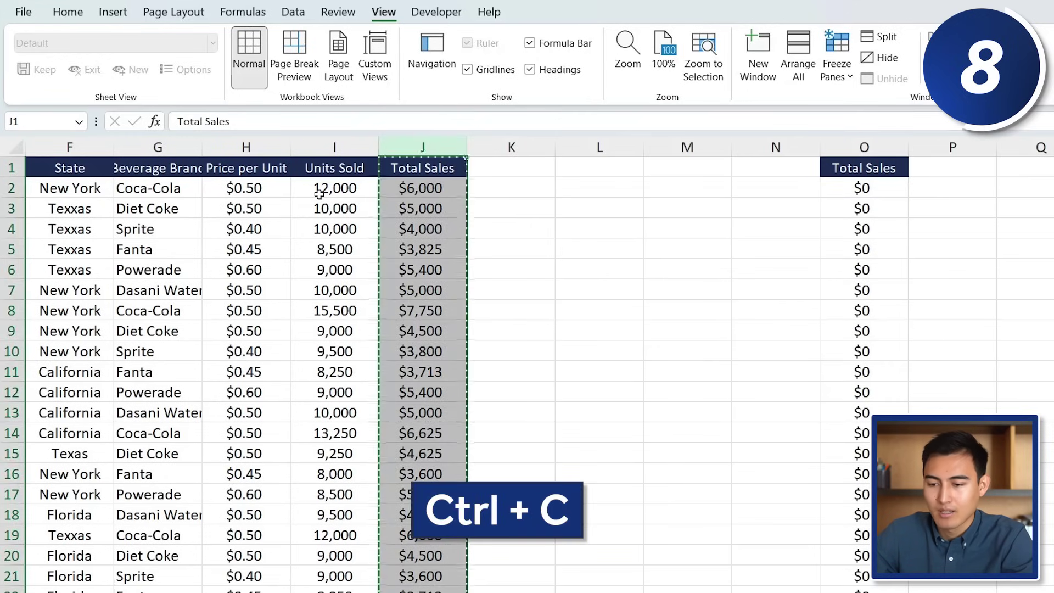
key("Right")
key("Right")
key("Right")
key("Right")
key("Right")
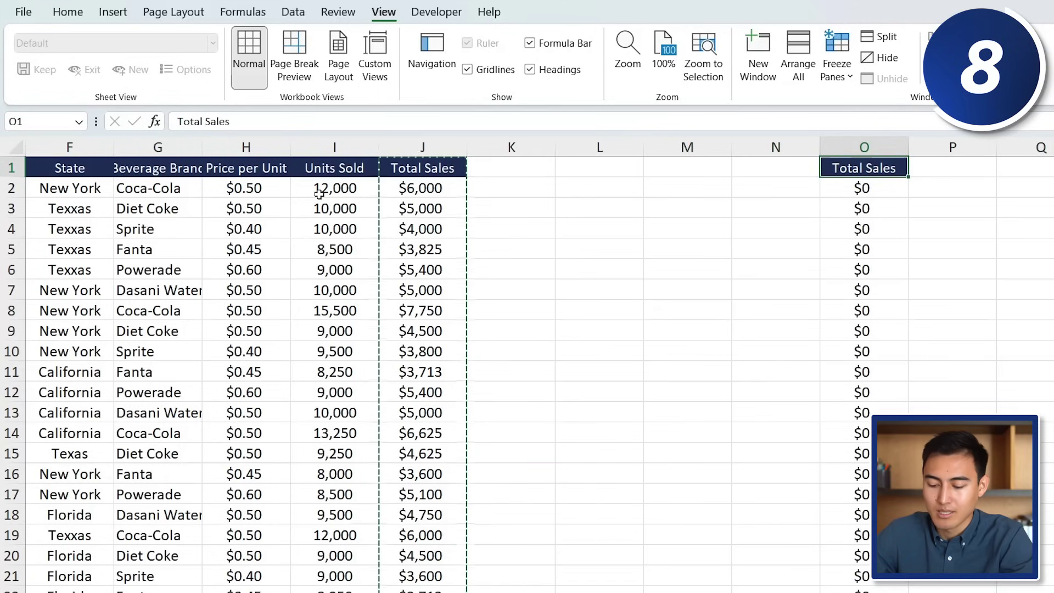
- Paste column J into column O as values only, then verify the $5,000 cell holds a plain number
key("ctrl+alt+v")
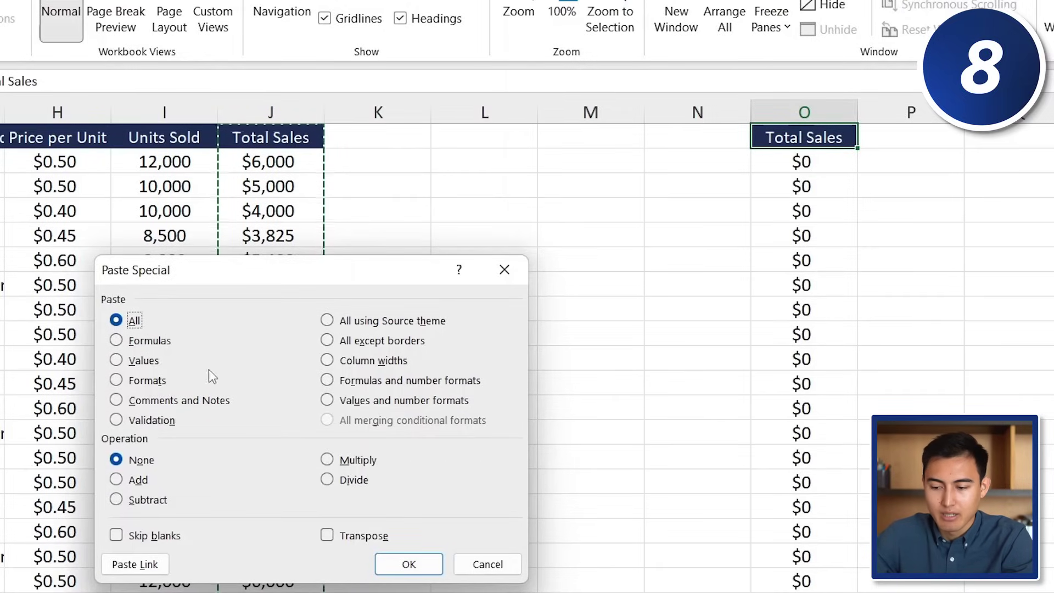
left_click(144, 361)
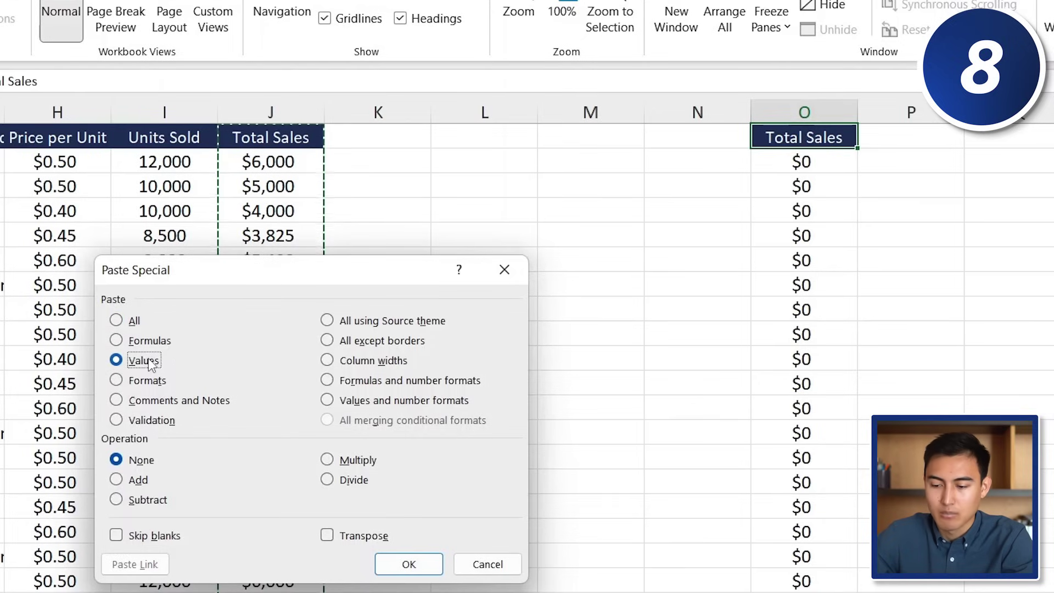
left_click(400, 563)
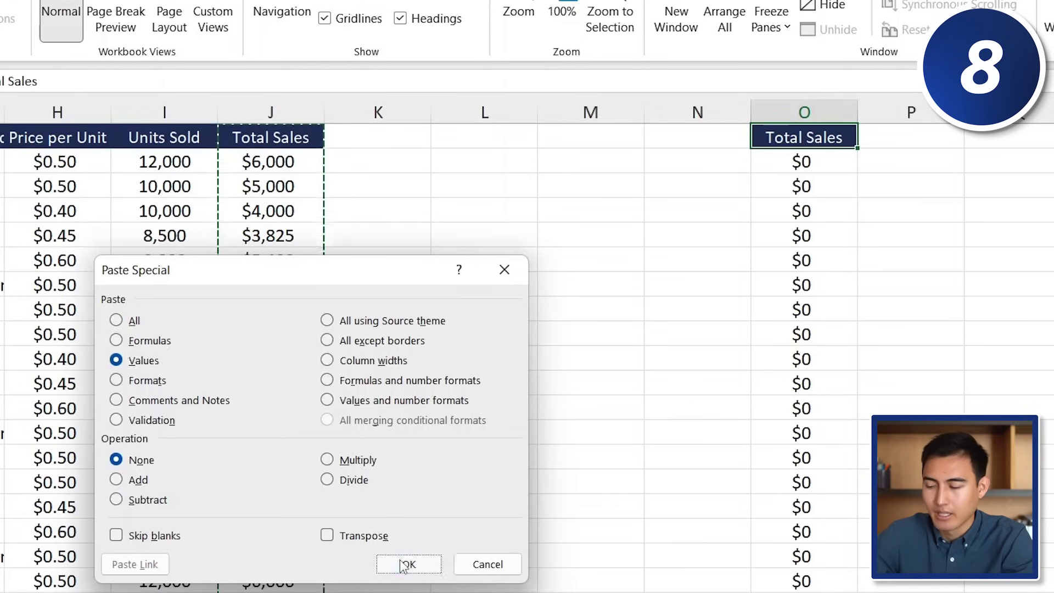
left_click(824, 164)
key("Down")
key("F2")
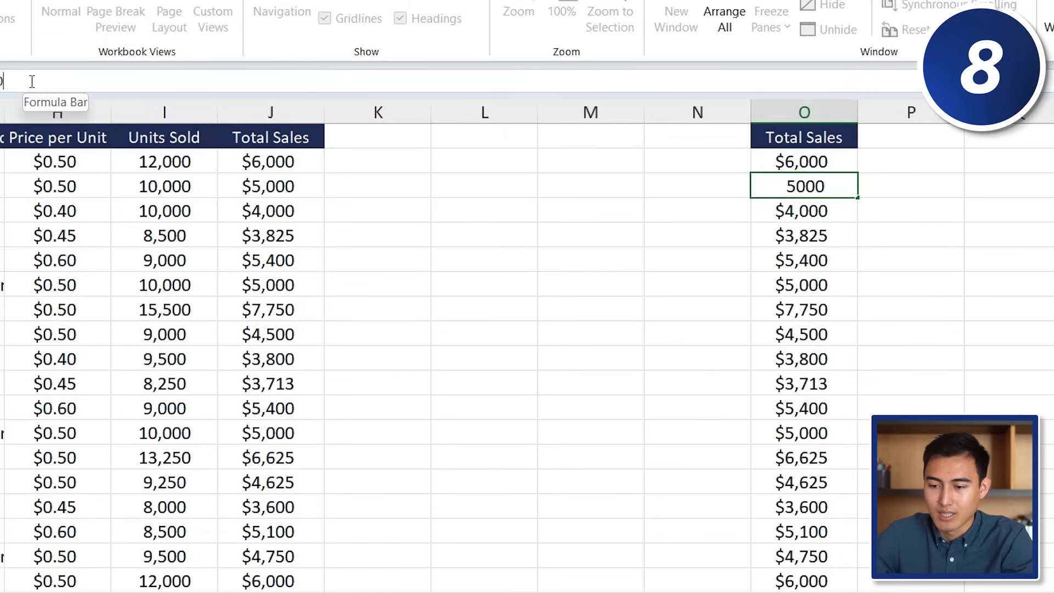
key("Escape")
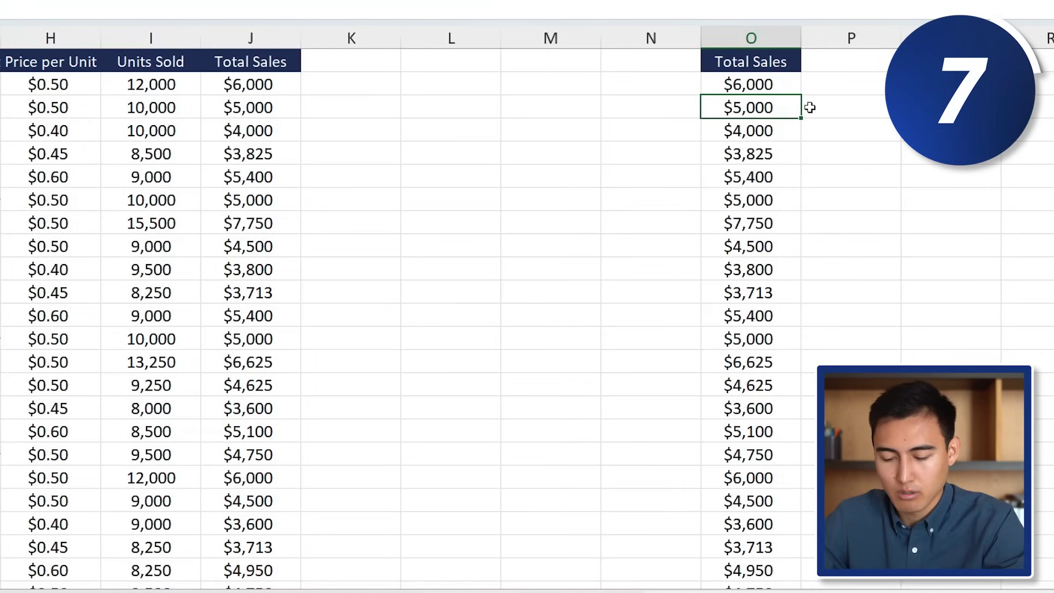
- Format the $5,000 cell as £ currency with 1 decimal place and an orange fill
key("ctrl+1")
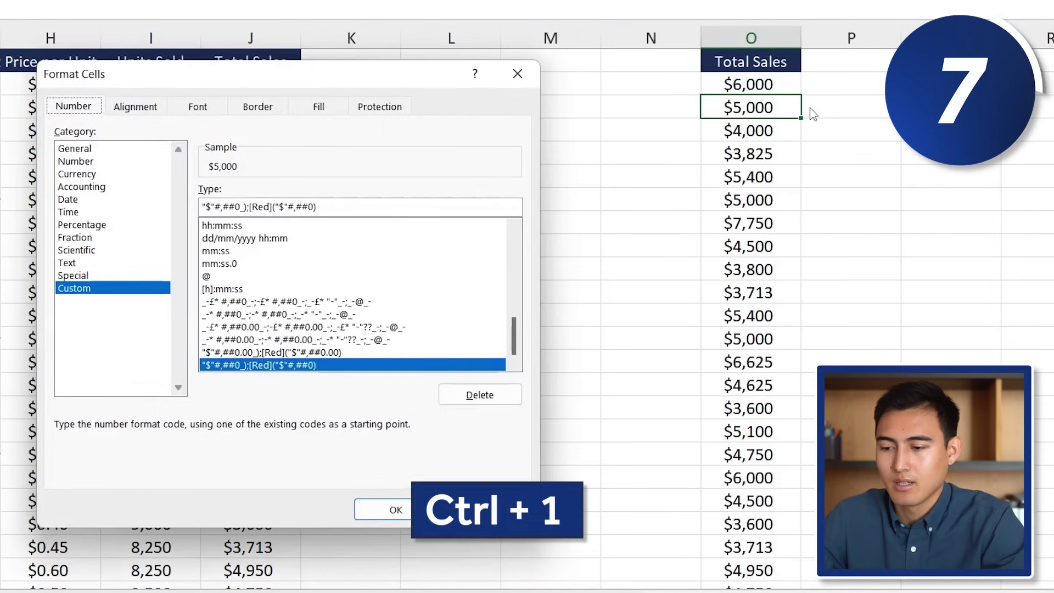
left_click_drag(296, 69, 325, 52)
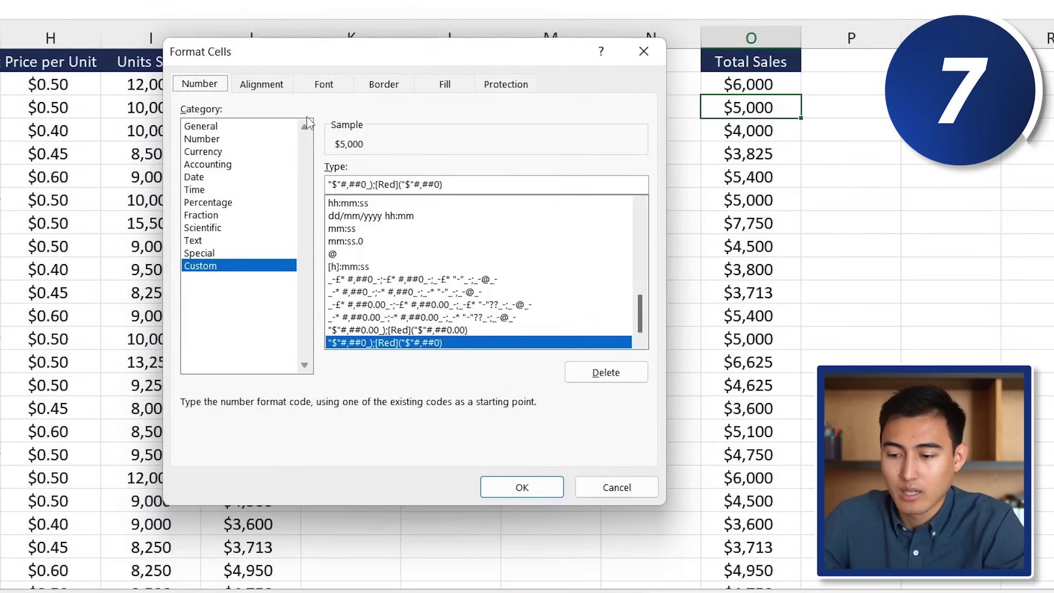
left_click(212, 154)
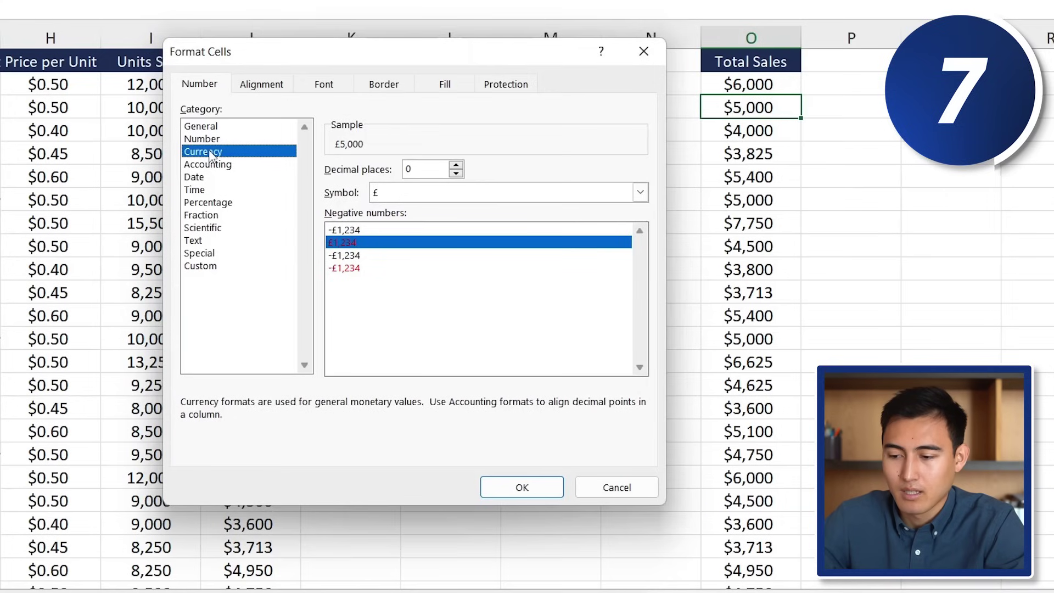
left_click(407, 197)
left_click(398, 223)
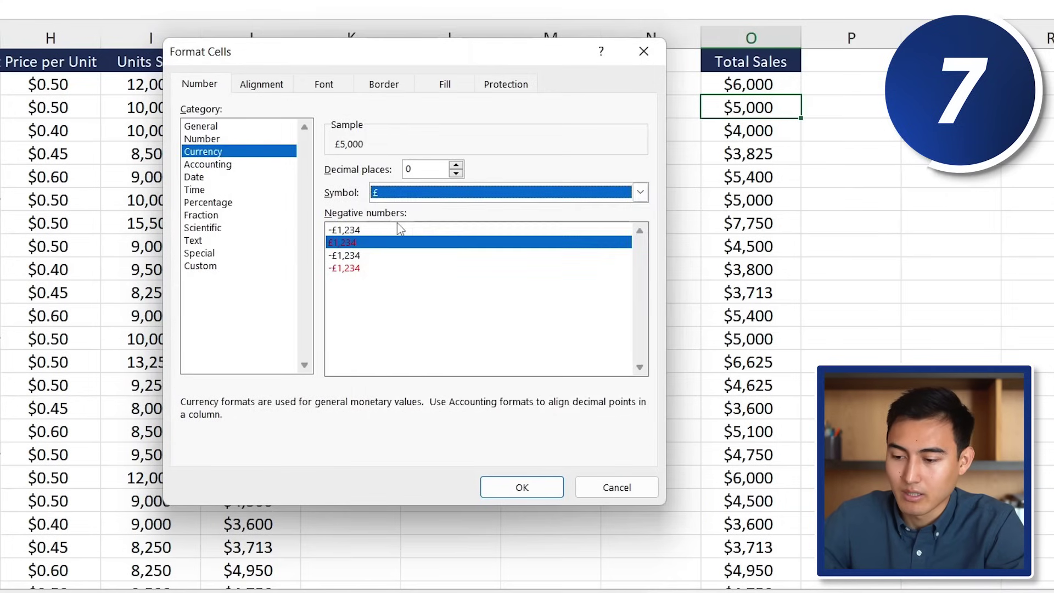
left_click(456, 166)
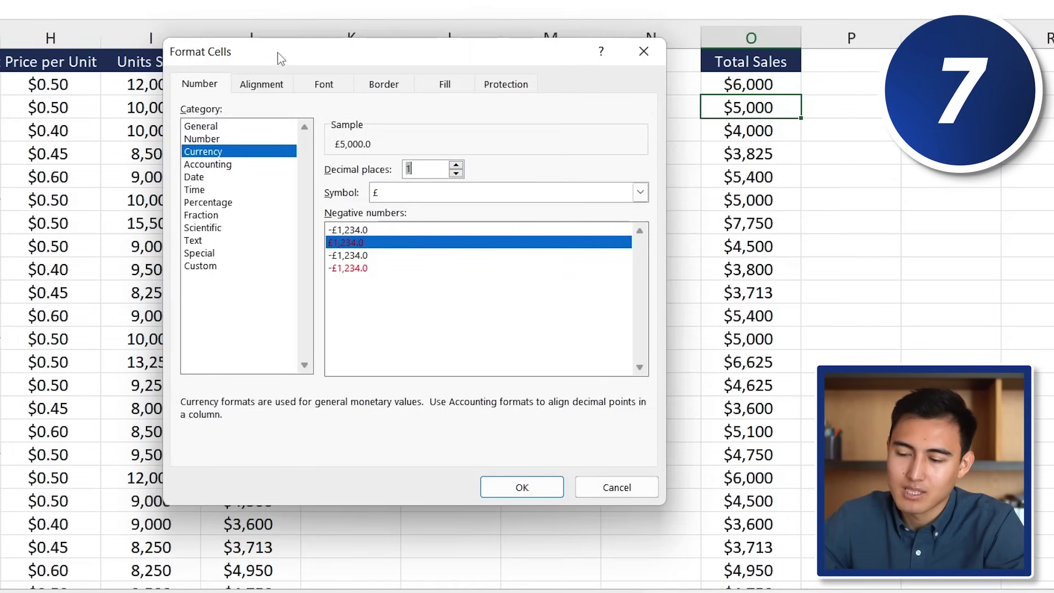
left_click(277, 87)
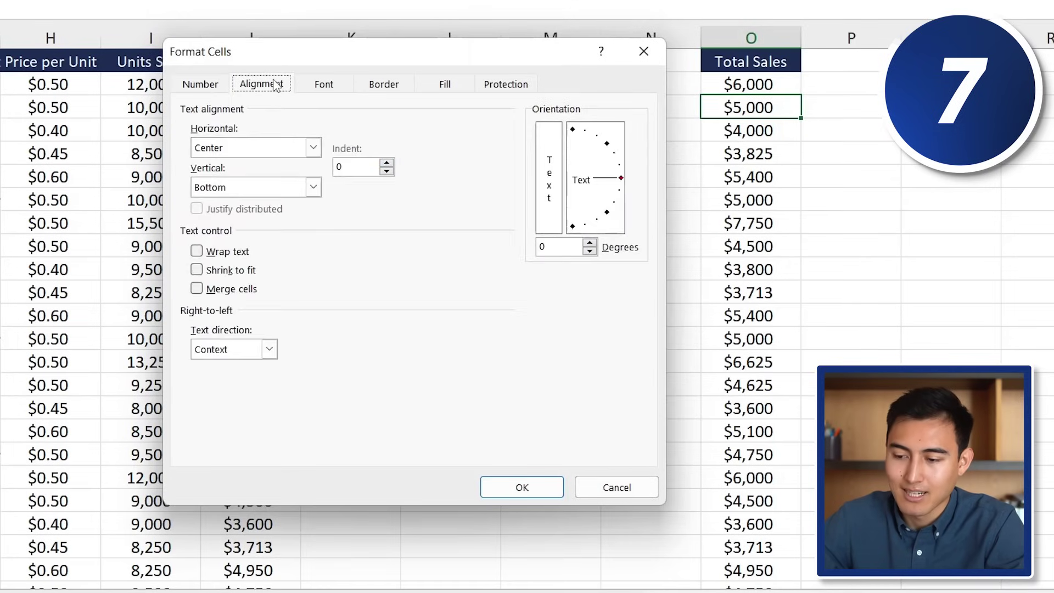
left_click(325, 93)
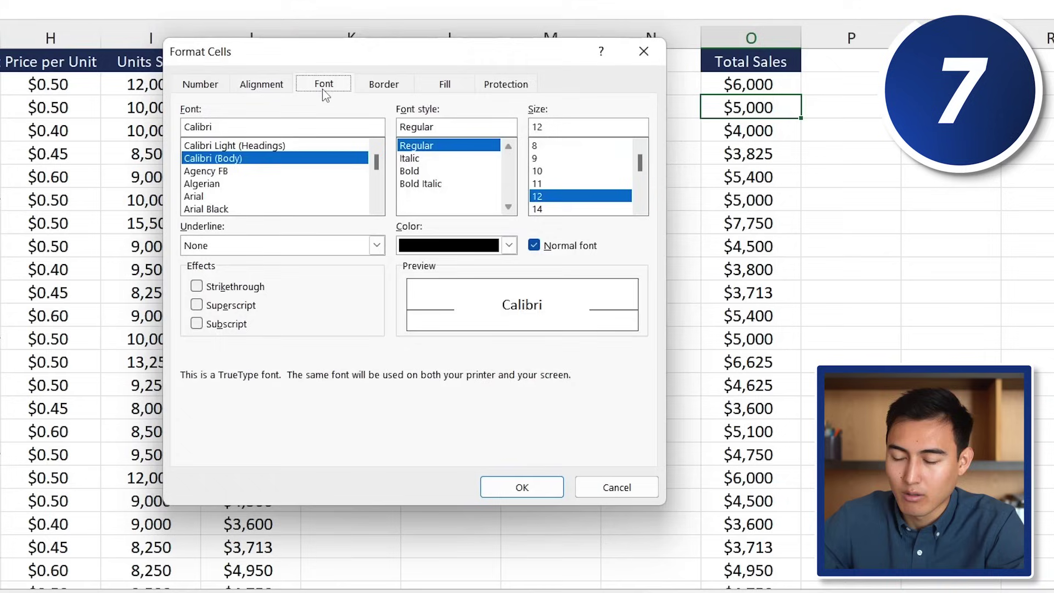
left_click(456, 84)
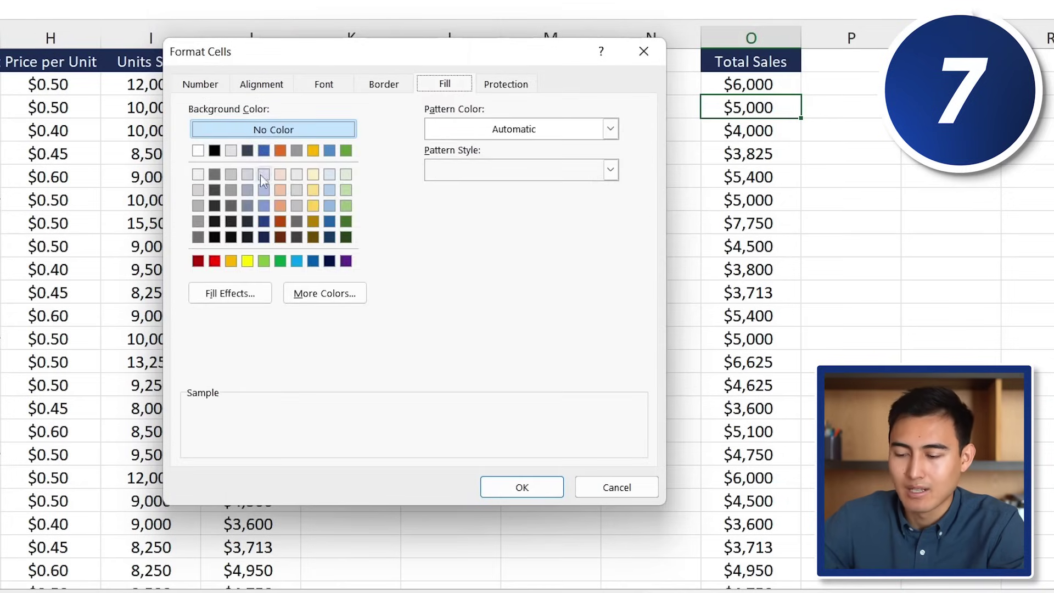
left_click(233, 262)
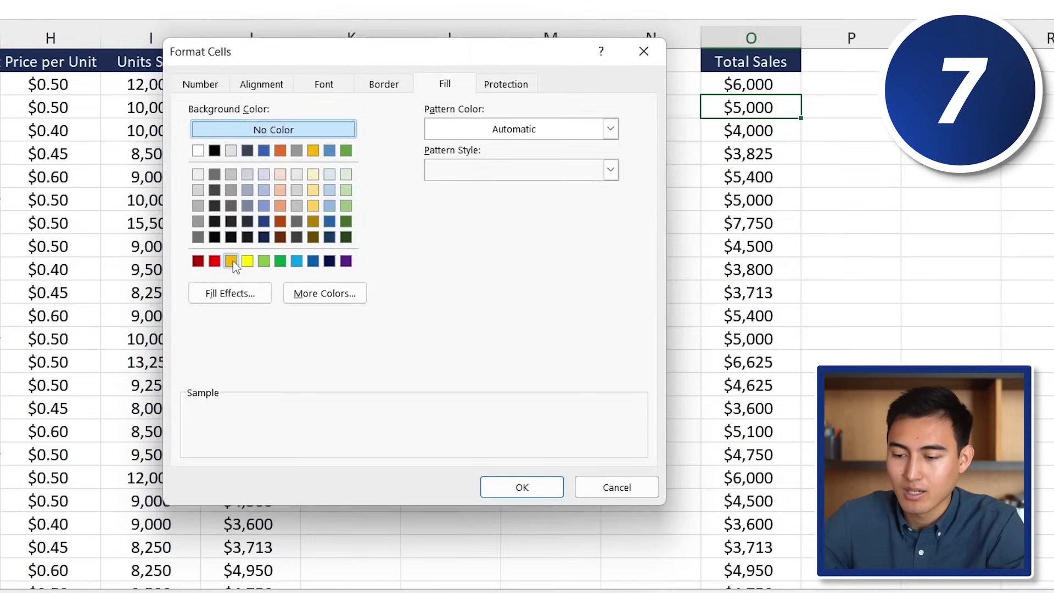
left_click(497, 486)
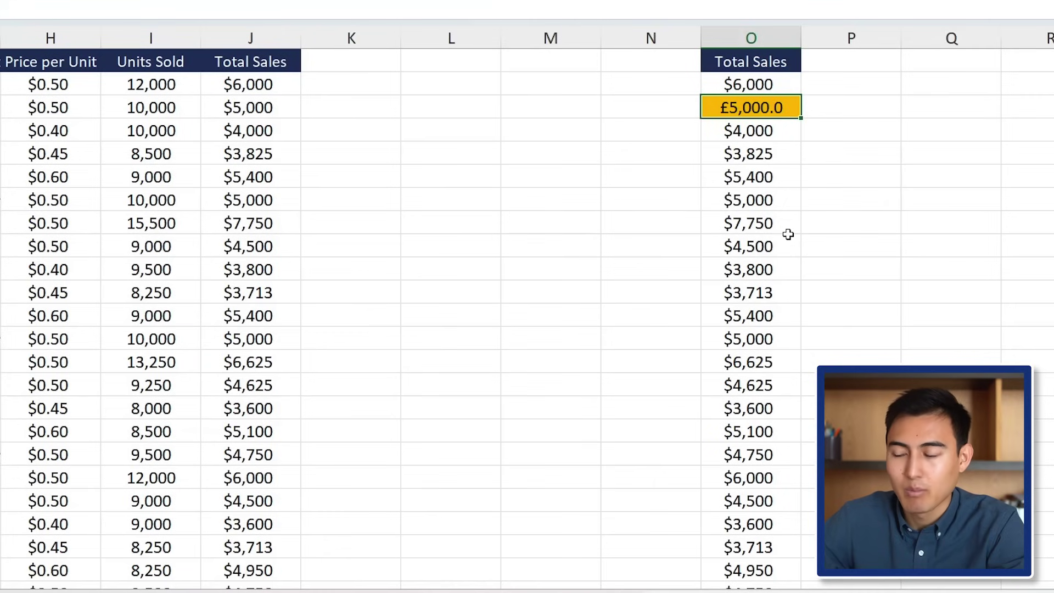
- Repeat the orange pound format on the next $5,000, $3,800 and $6,625 cells with F4
key("Down")
key("Down")
key("Down")
key("Down")
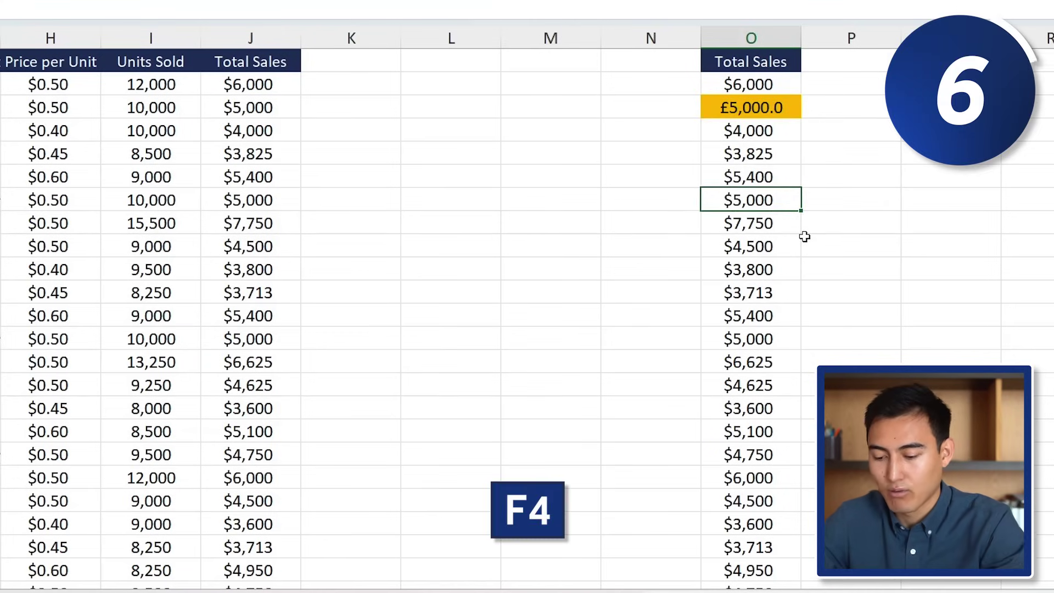
key("F4")
key("Down")
key("Down")
key("Down")
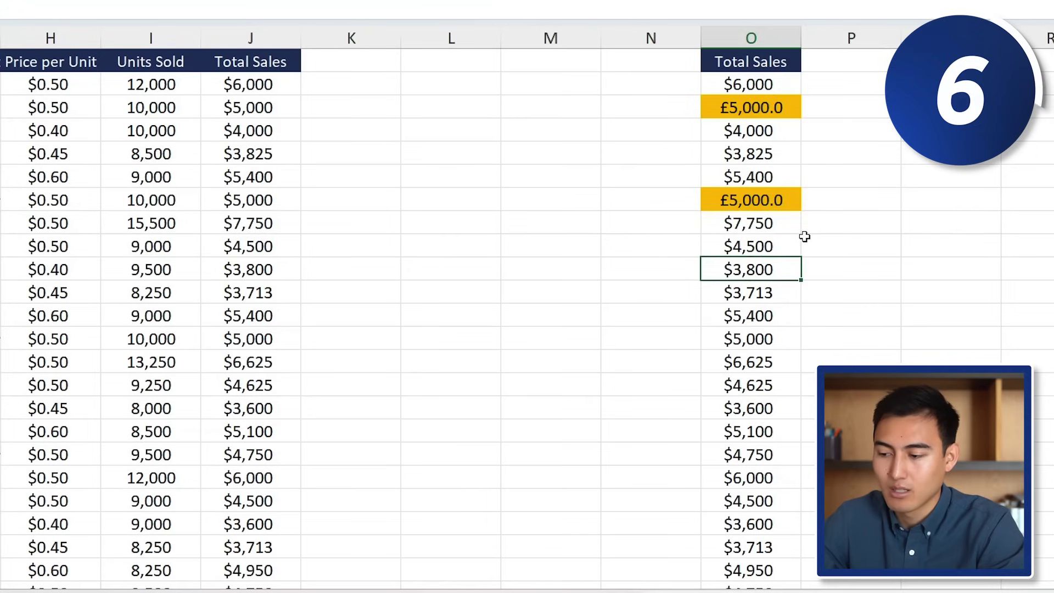
key("F4")
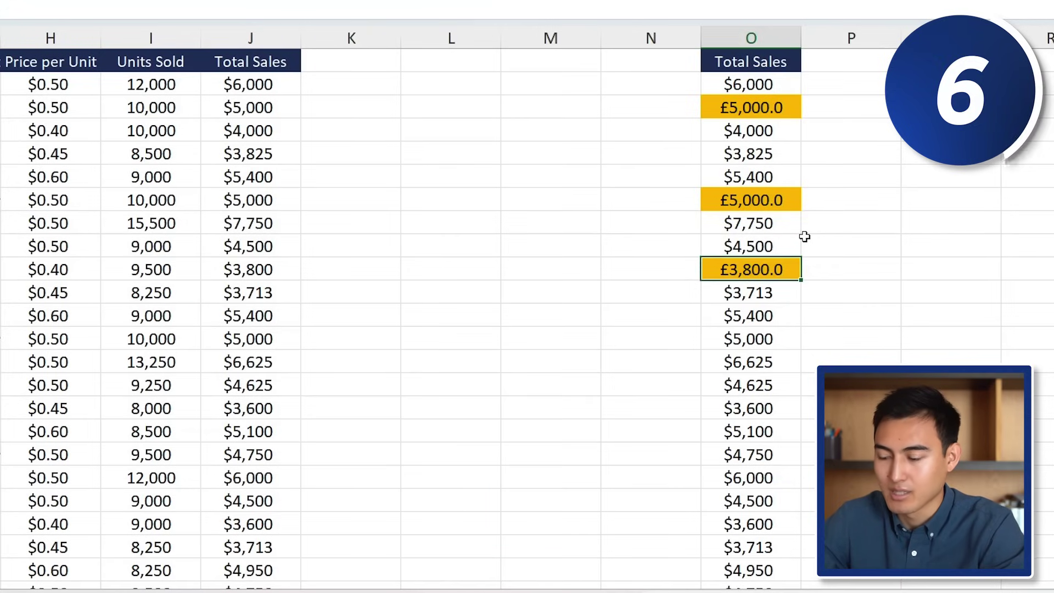
key("Down")
key("Down")
key("Down")
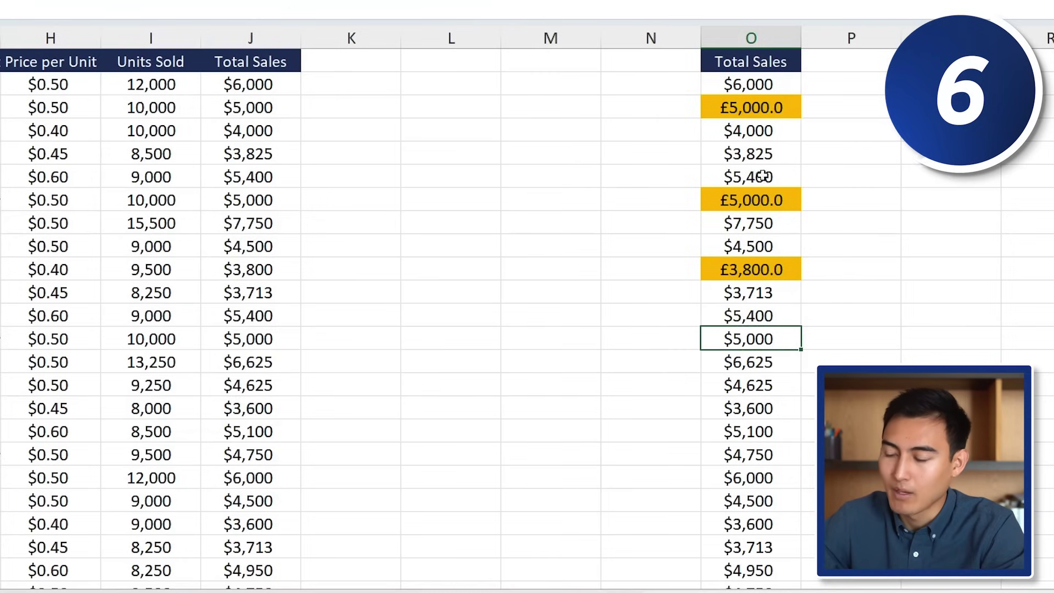
key("Down")
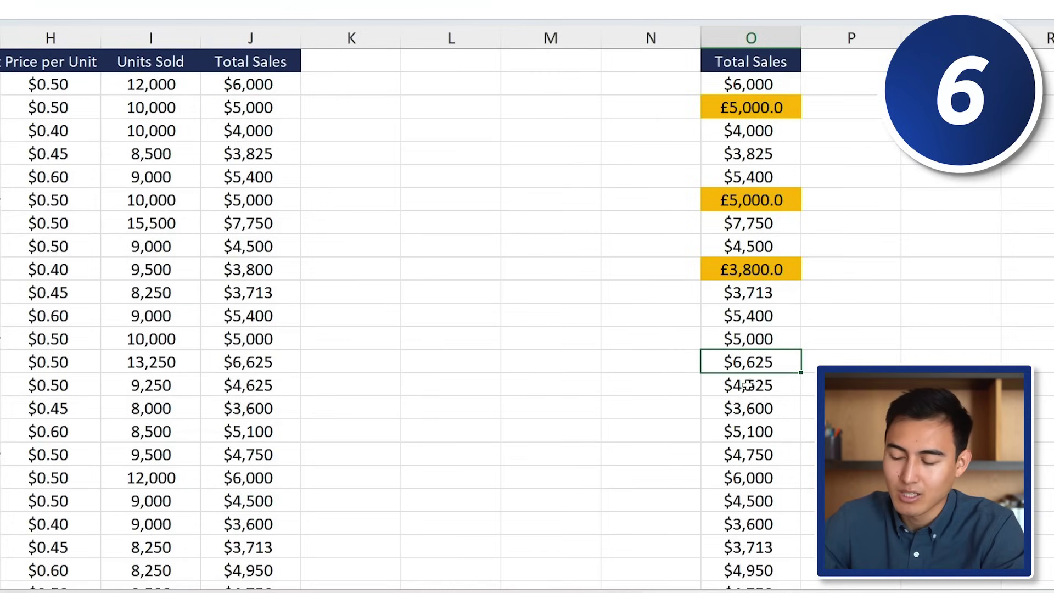
key("F4")
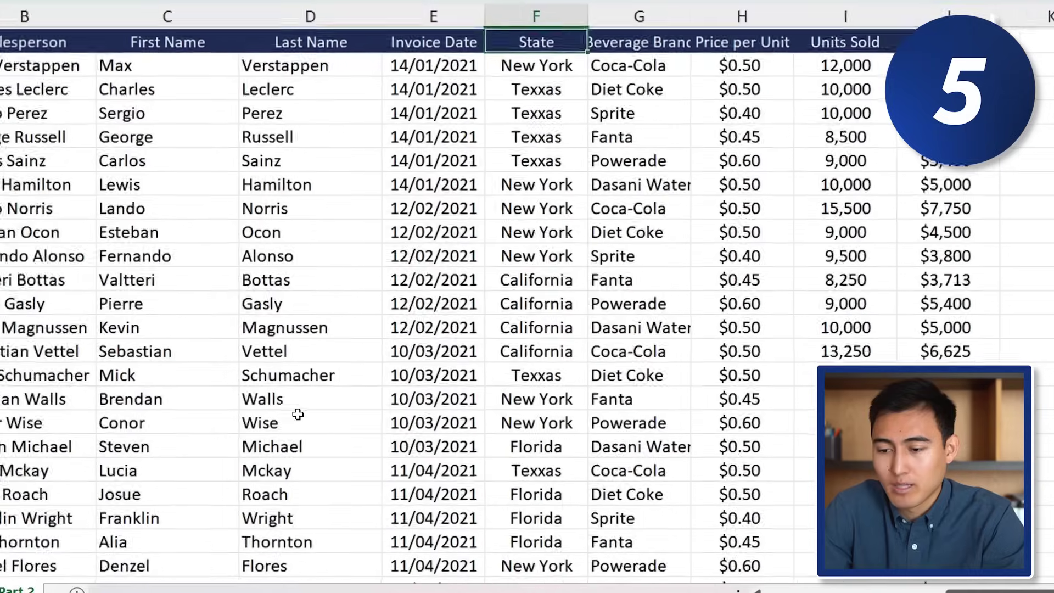
- Replace all six 'Texxas' entries in the State column with 'Texas' using Find and Replace
scroll(298, 414, "right", 1)
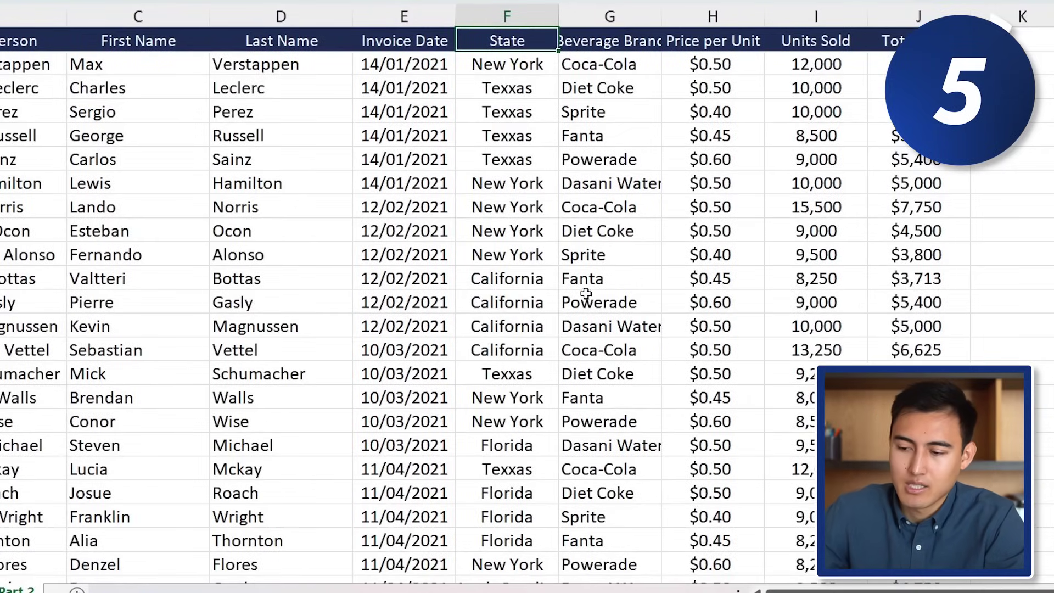
left_click(510, 14)
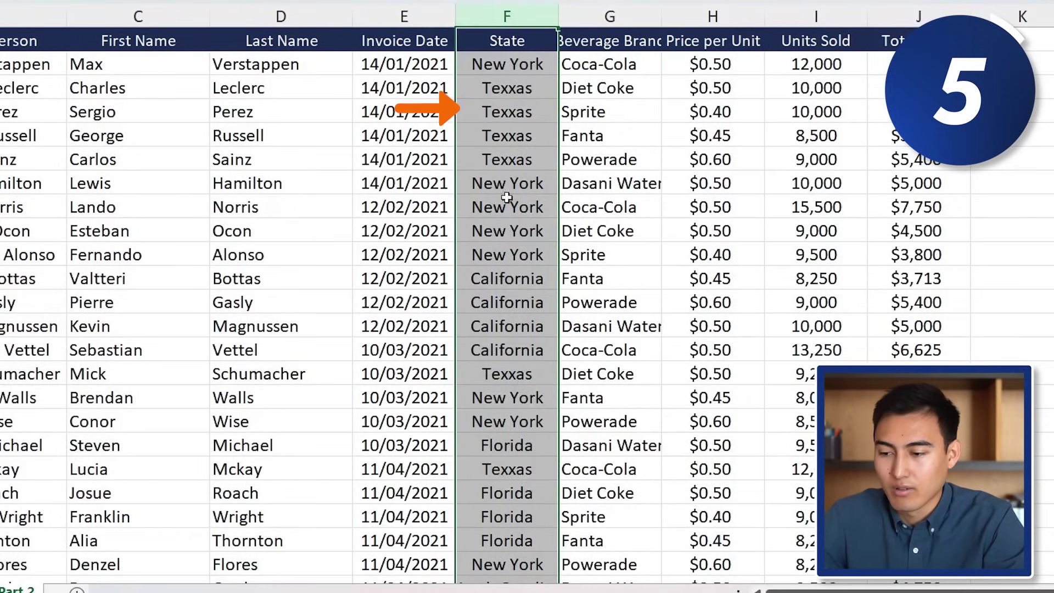
key("Down")
key("Down")
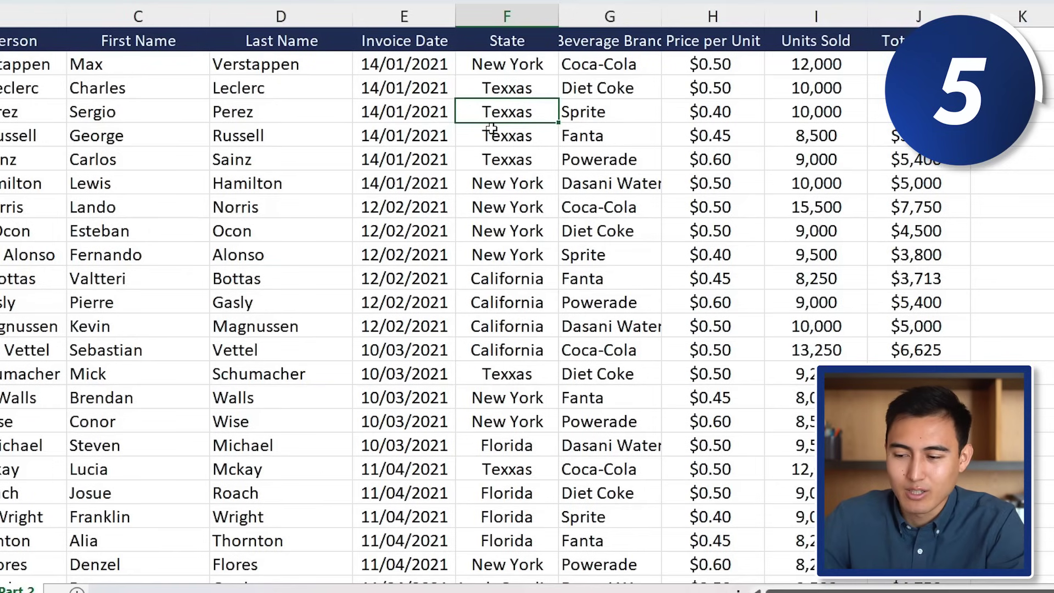
scroll(458, 275, "down", 4)
scroll(458, 275, "up", 4)
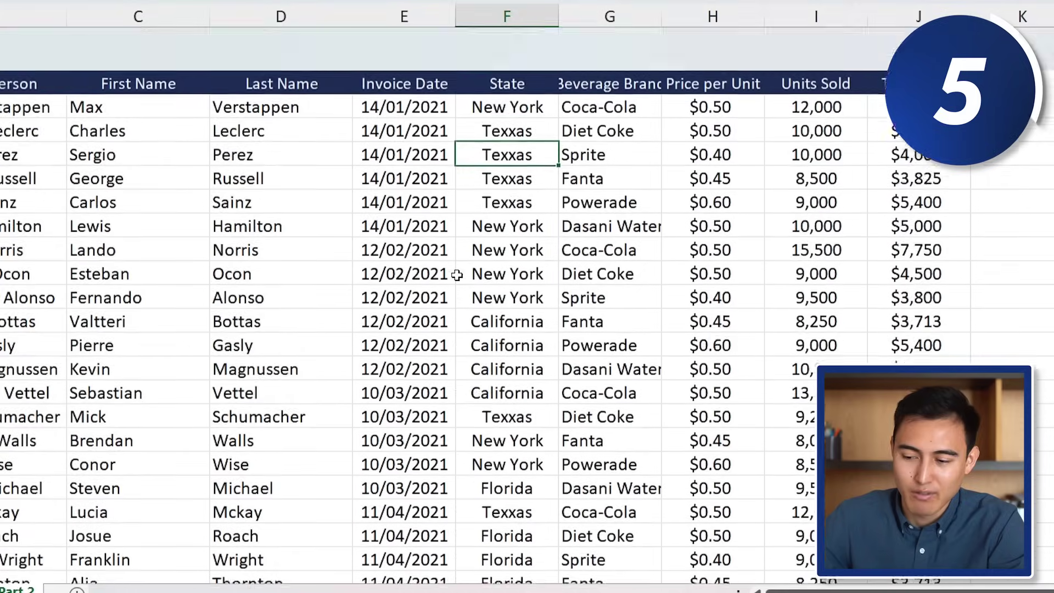
key("ctrl+h")
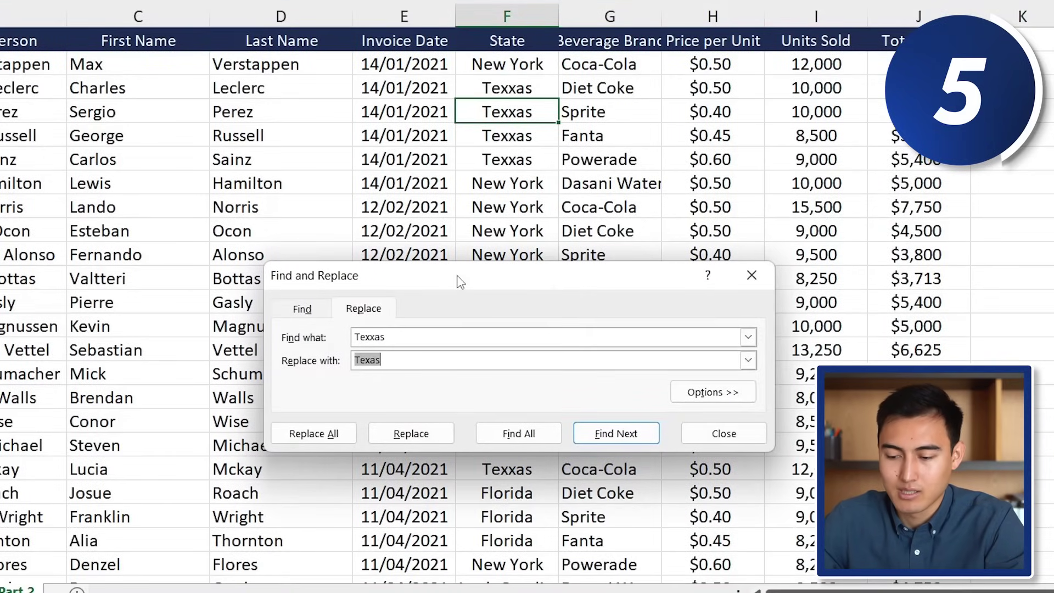
left_click(390, 336)
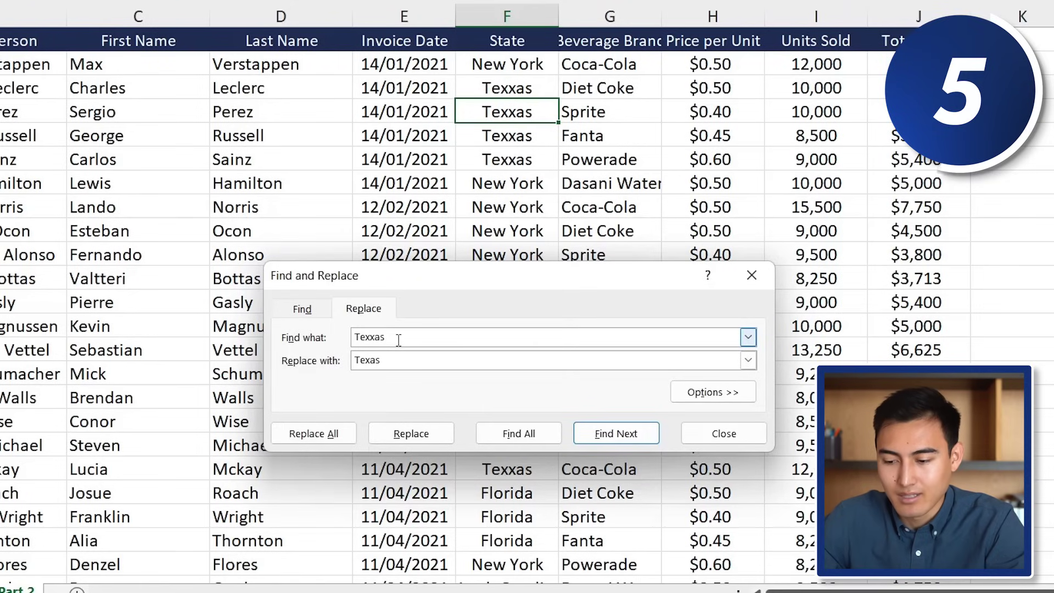
key("BackSpace")
type("Te")
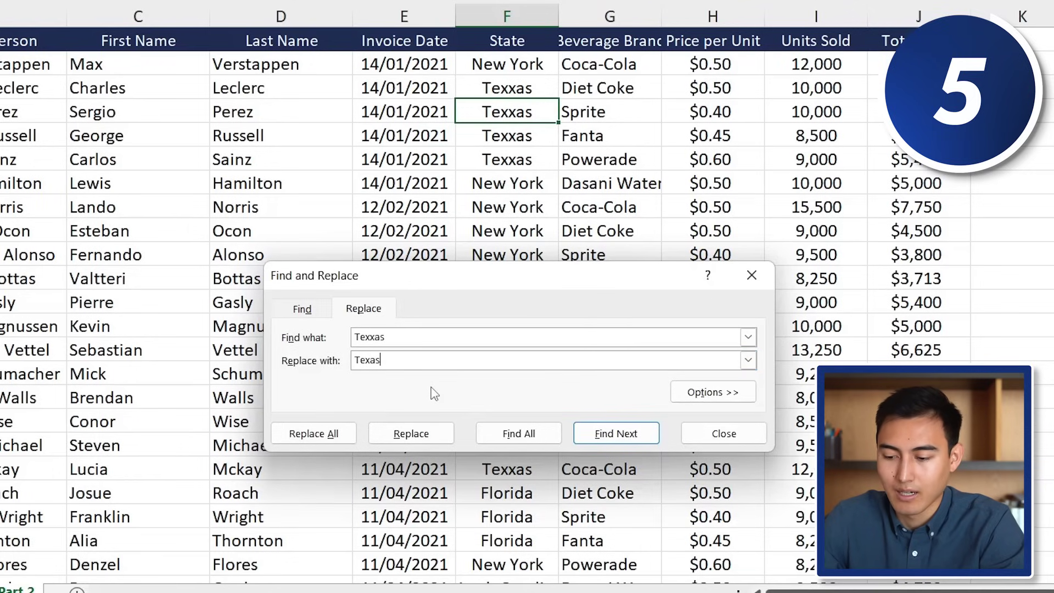
left_click(337, 434)
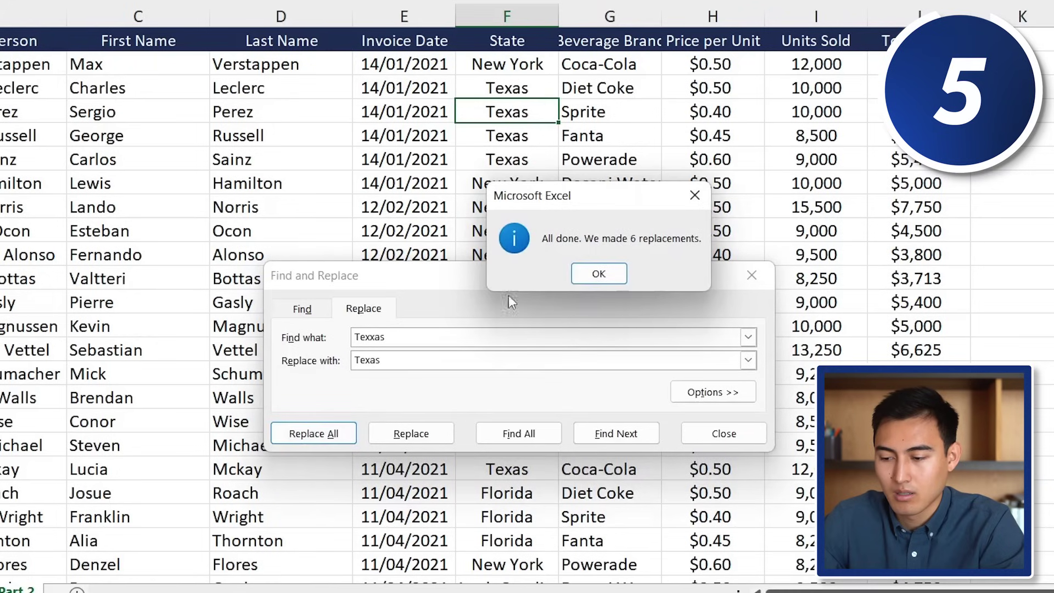
left_click(611, 283)
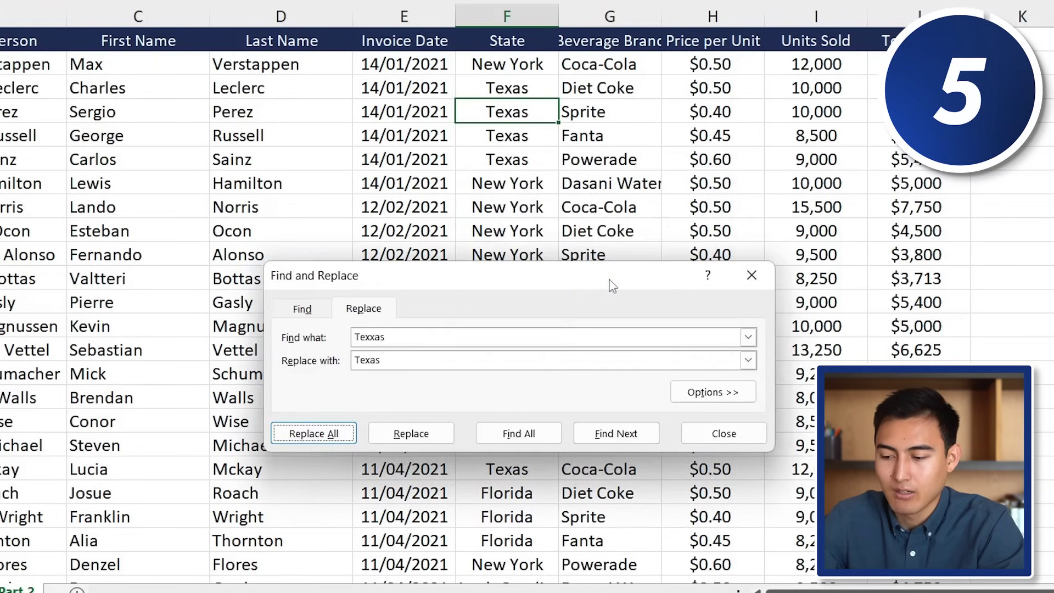
left_click(713, 431)
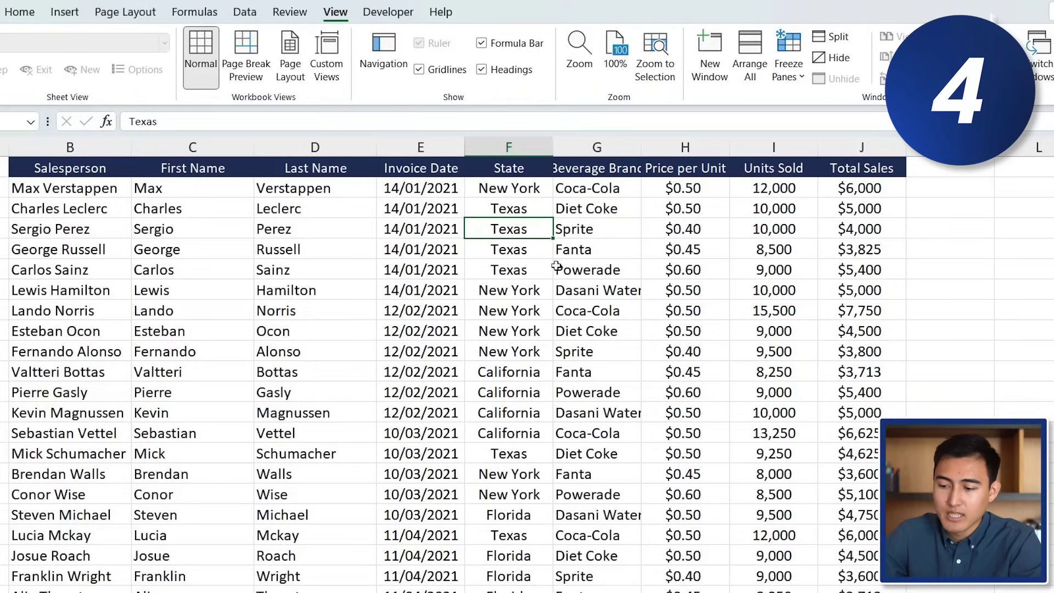
left_click(525, 304)
left_click(523, 245)
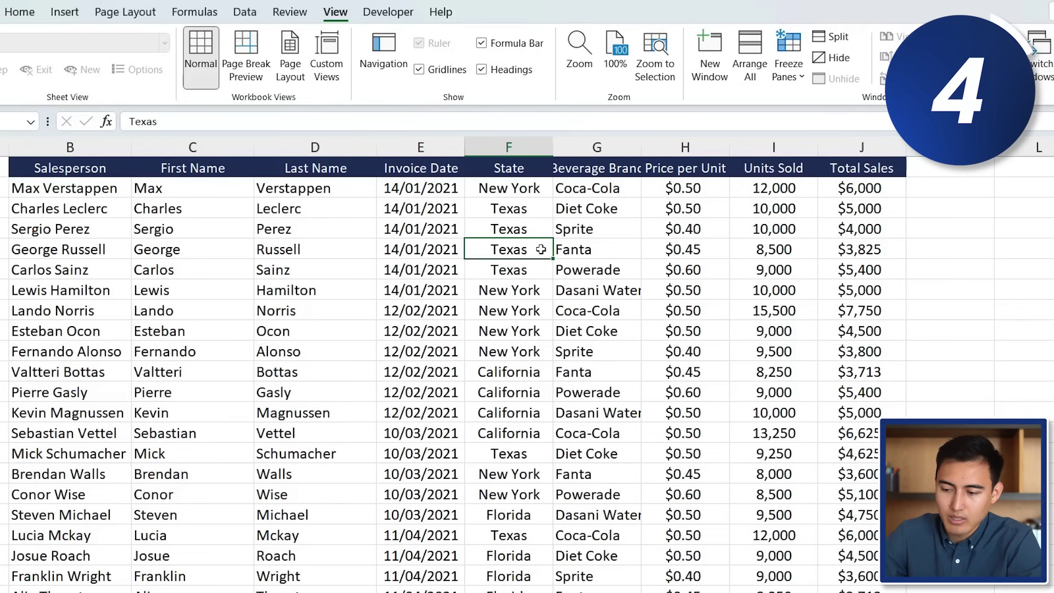
right_click(540, 249)
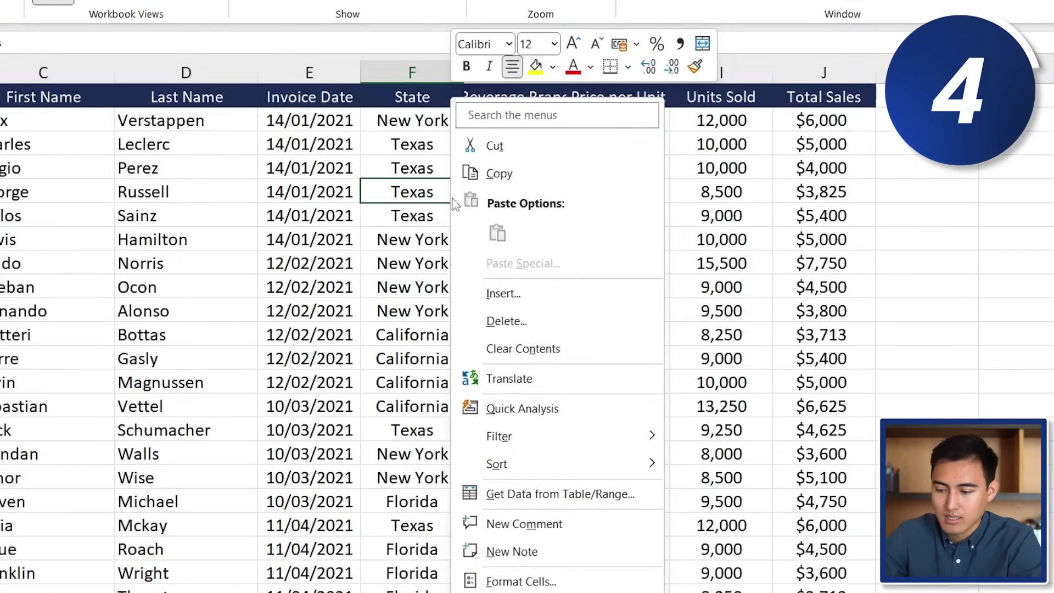
mouse_move(519, 441)
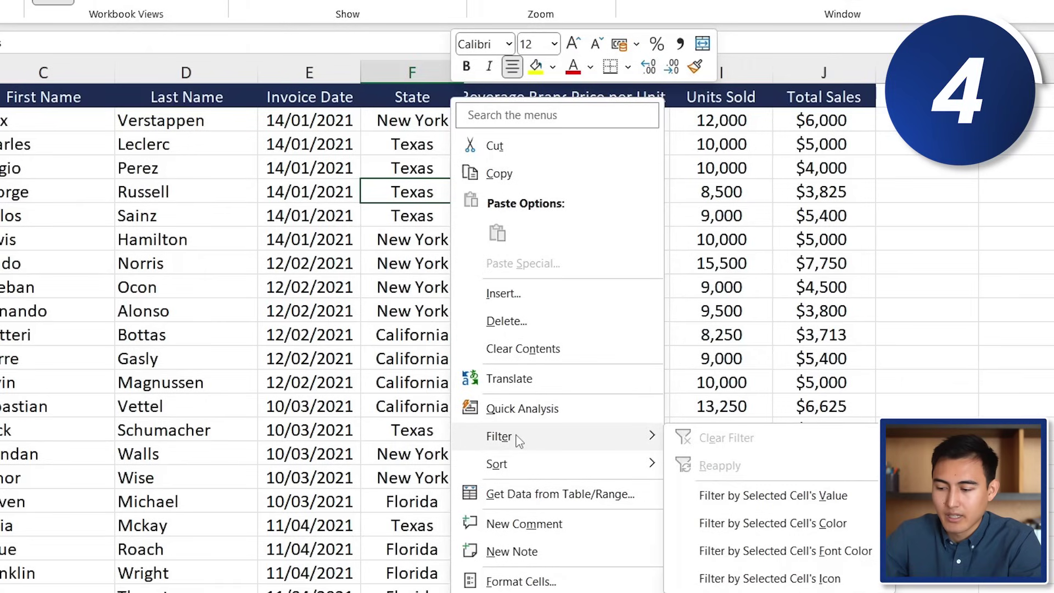
left_click(785, 497)
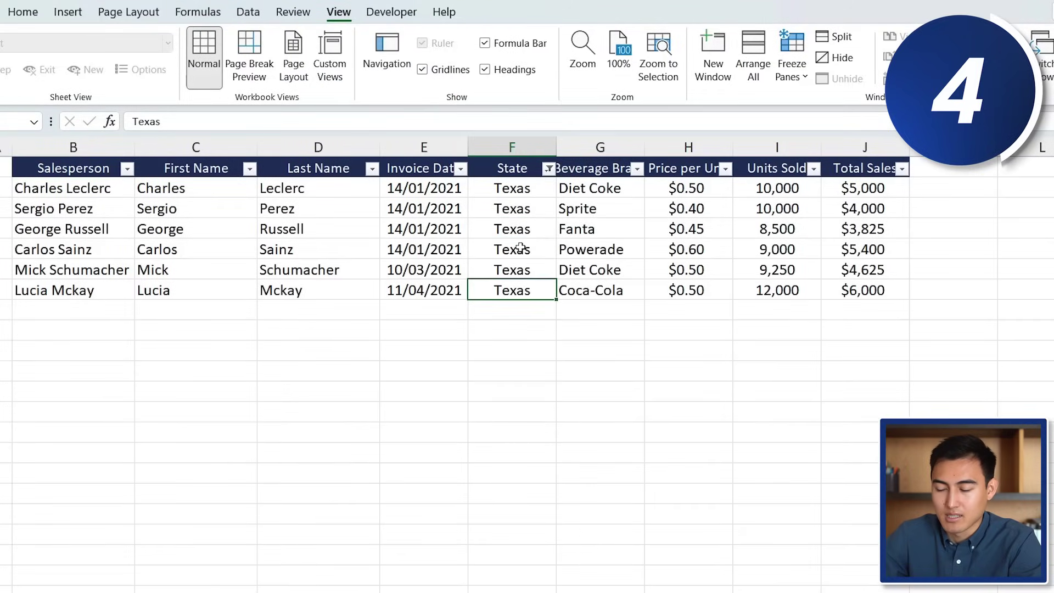
left_click(508, 209)
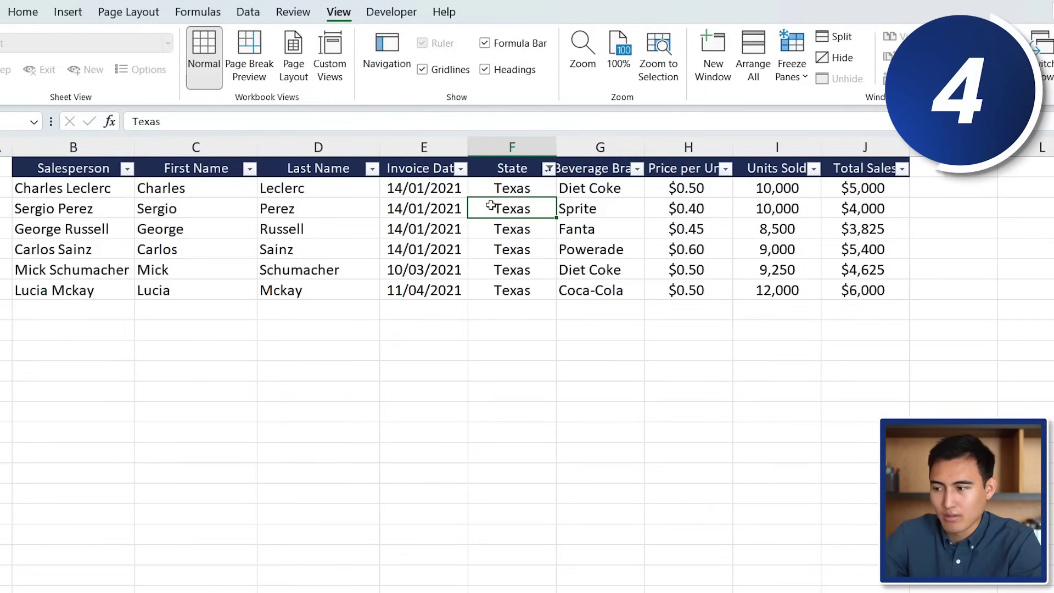
left_click(34, 14)
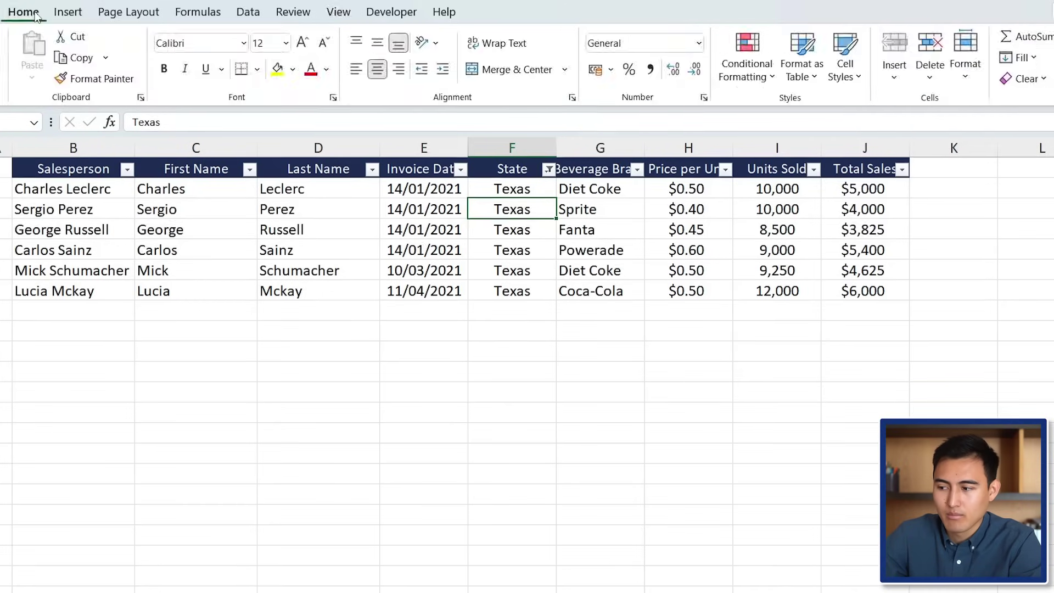
left_click(954, 80)
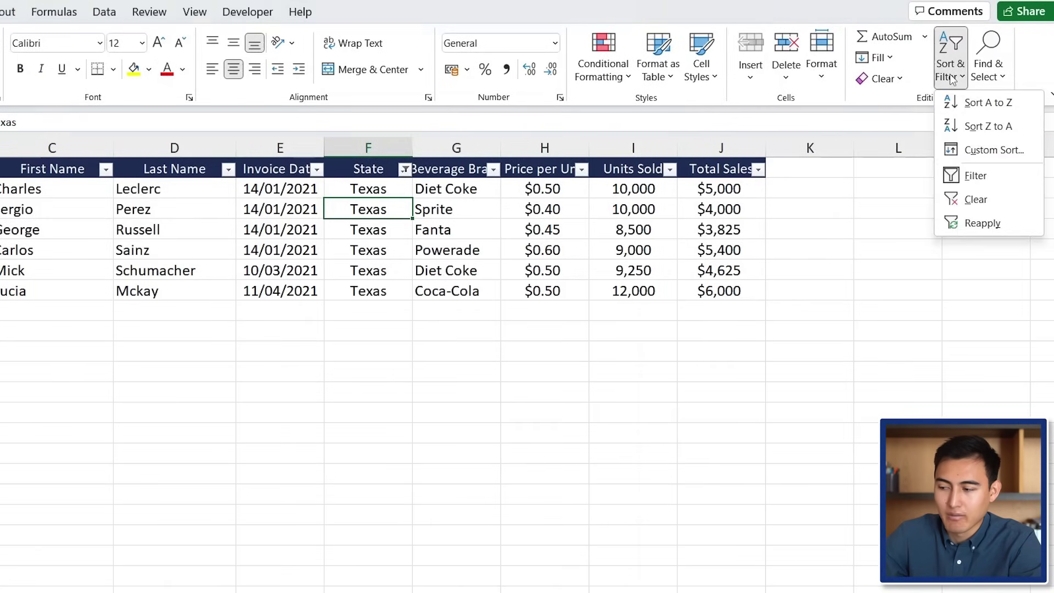
left_click(992, 180)
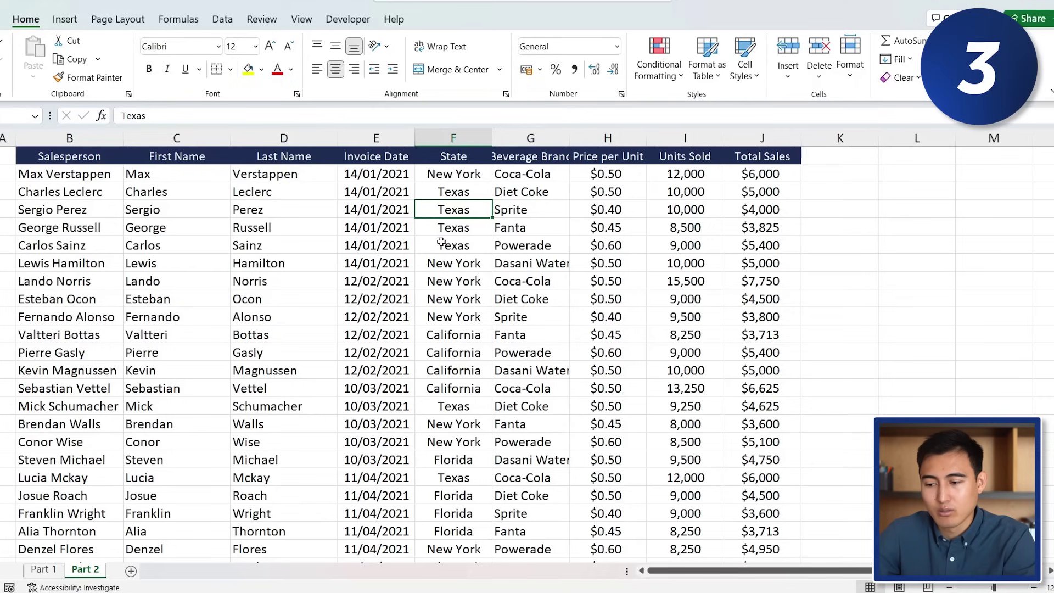
- Convert the sales data into an Excel table with headers
left_click(411, 248)
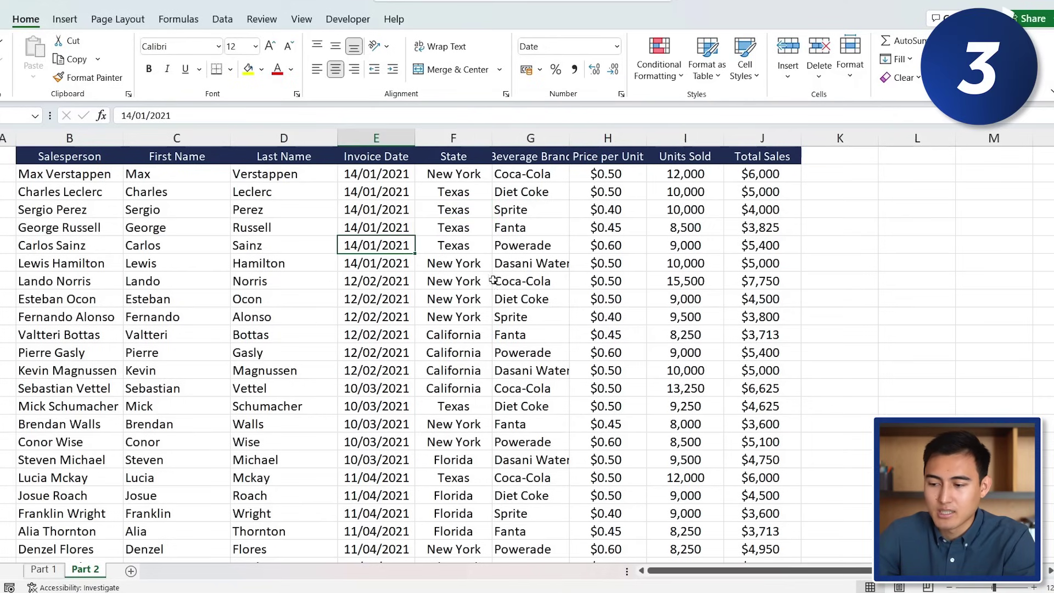
key("ctrl+t")
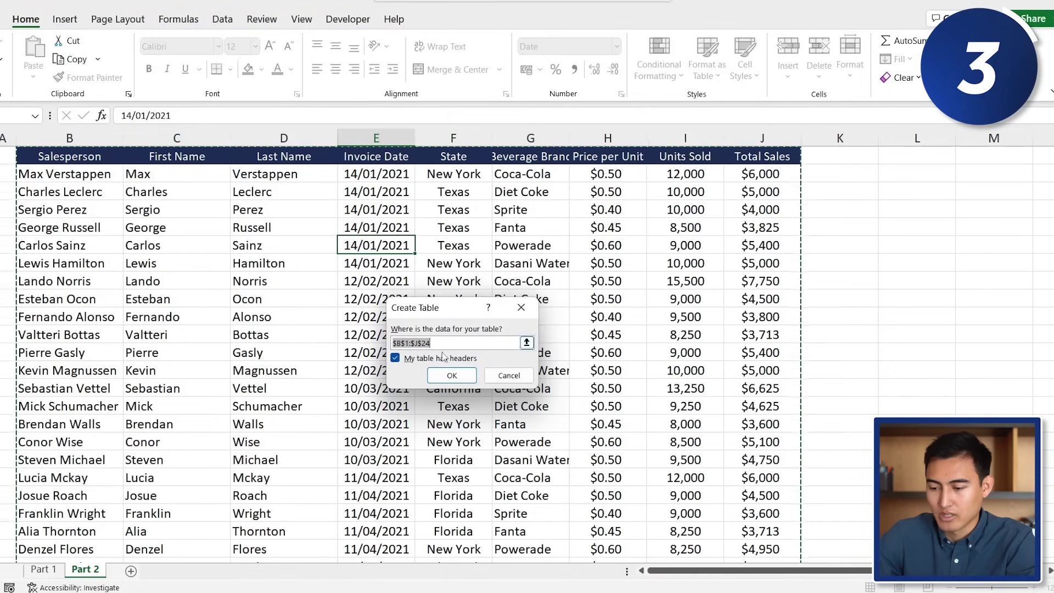
left_click(457, 375)
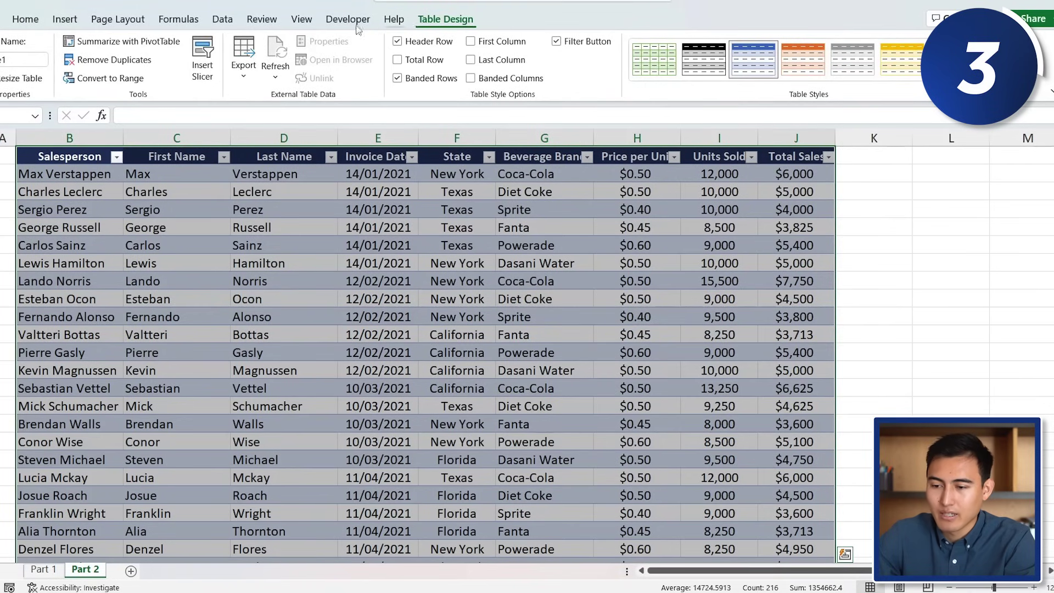
- Insert a slicer on the table for the State field
left_click(204, 56)
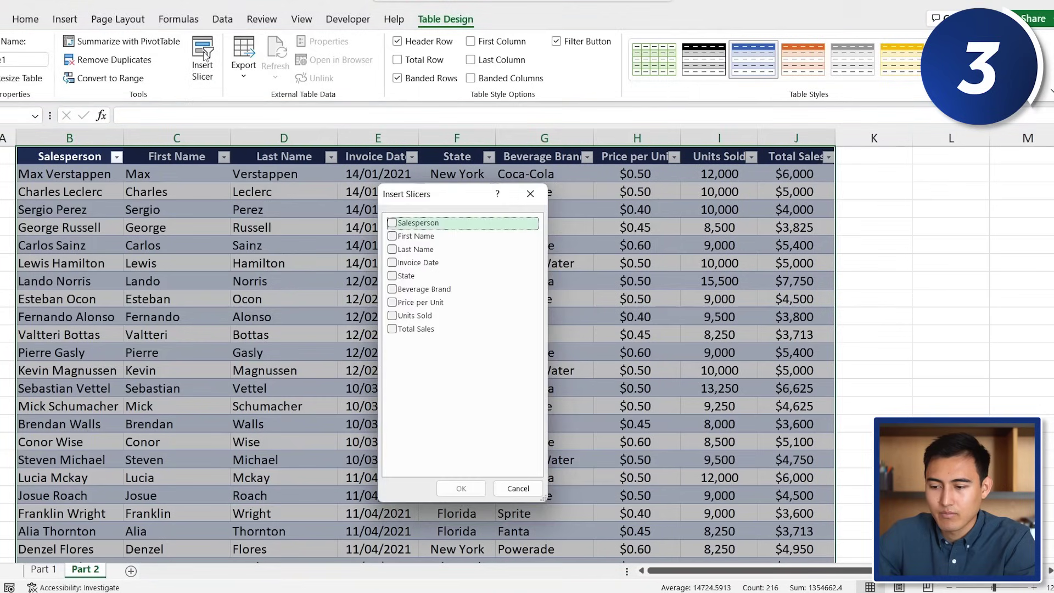
left_click(392, 277)
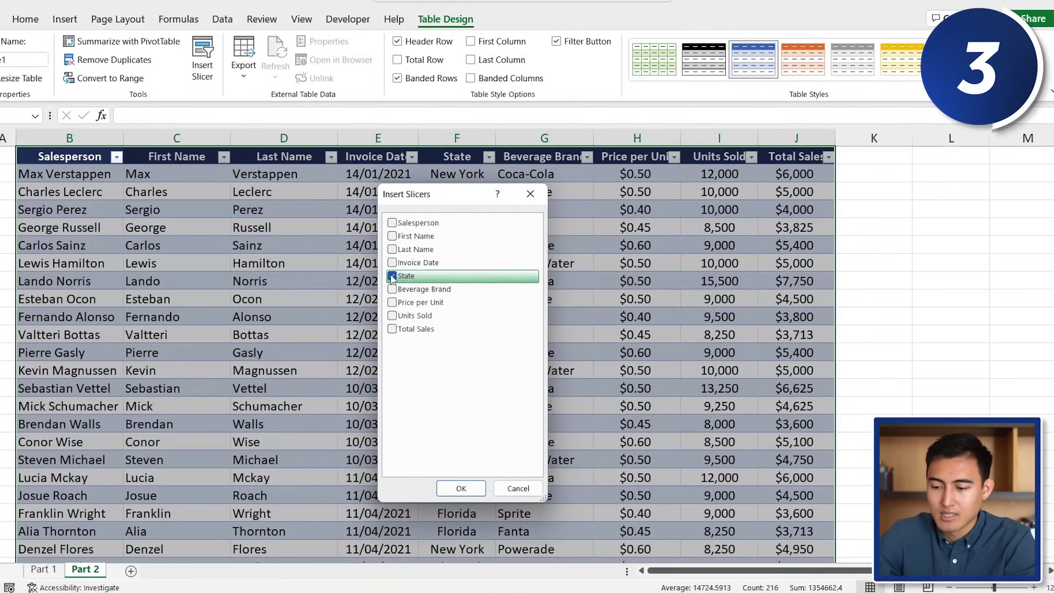
left_click(461, 489)
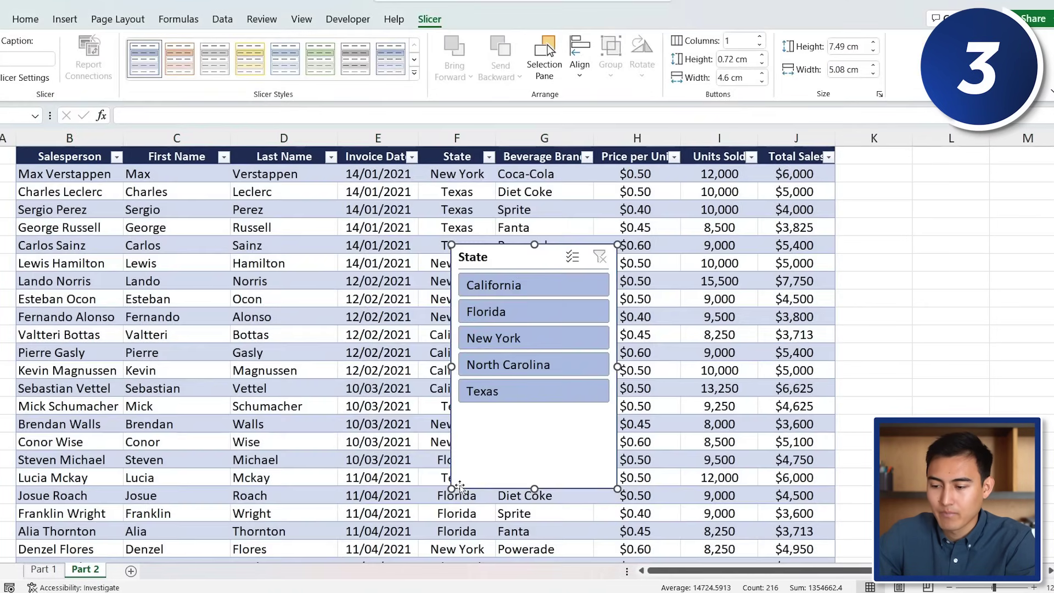
- Move the slicer beside the table and filter Texas, New York, then multi-select Florida and California
left_click_drag(526, 258, 929, 171)
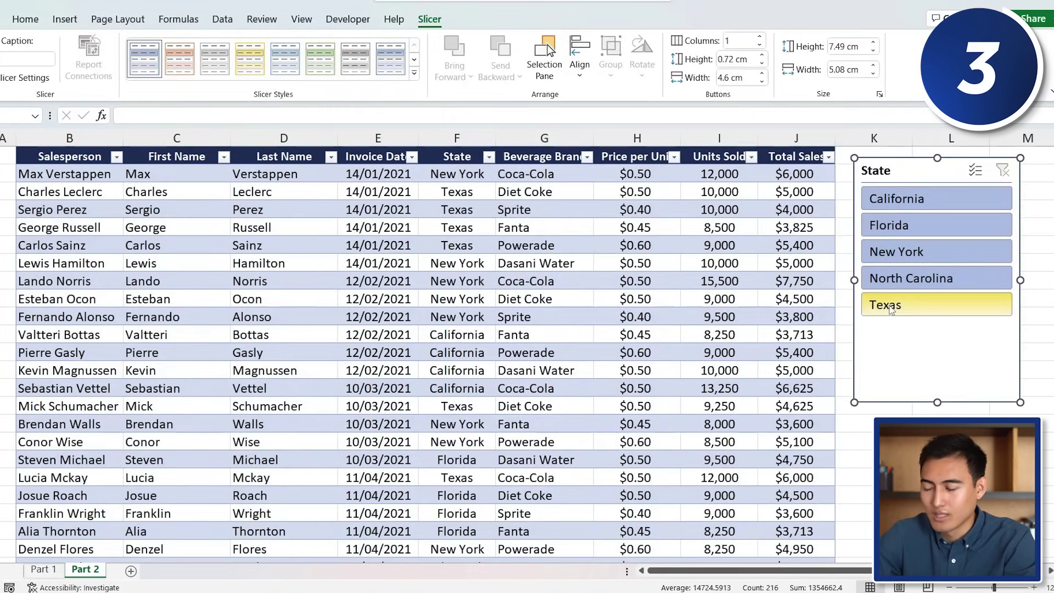
left_click(891, 308)
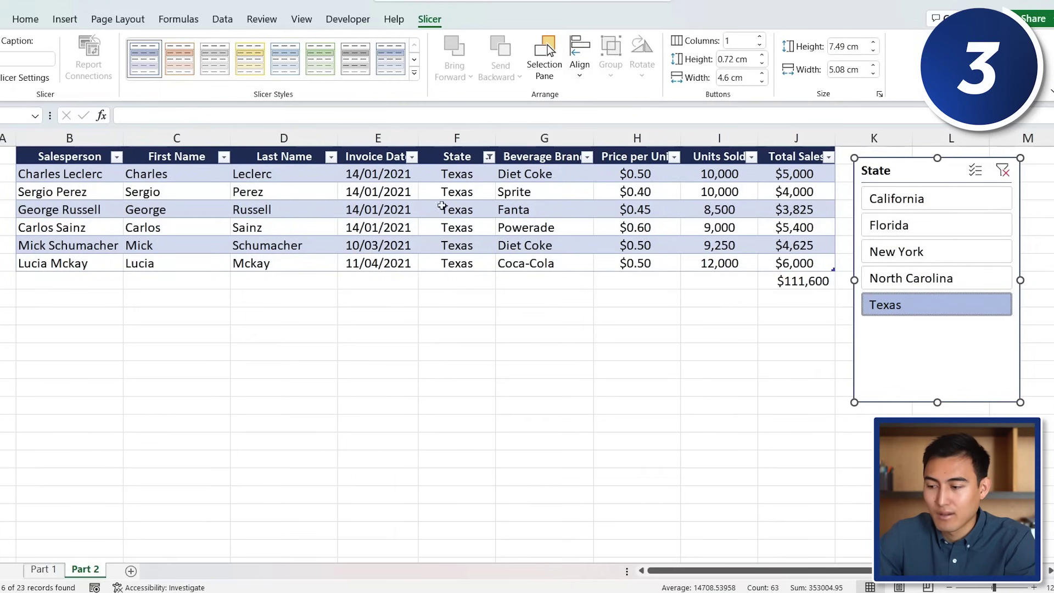
left_click(911, 258)
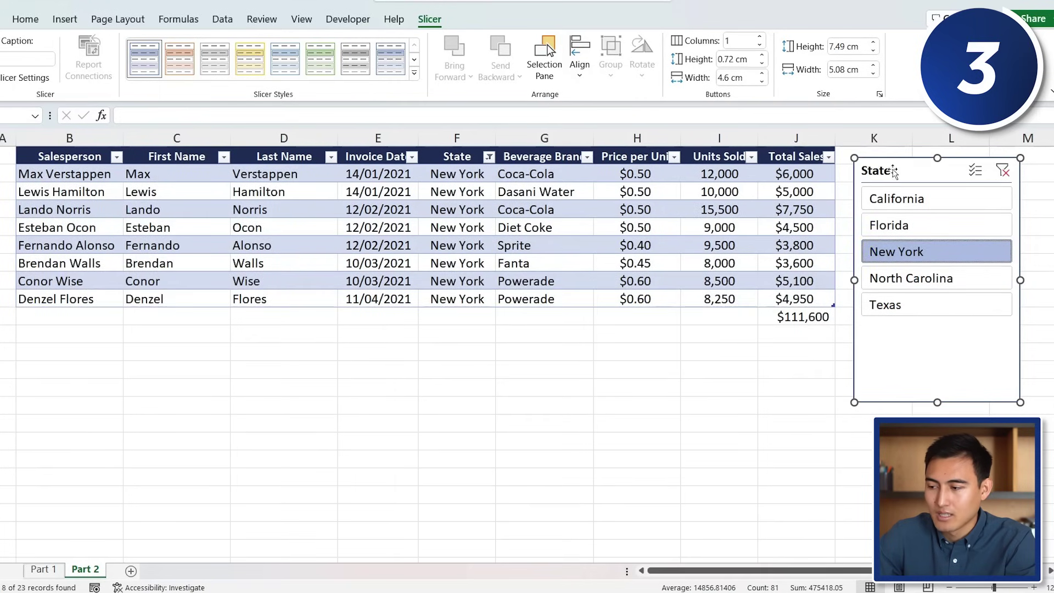
left_click(975, 172)
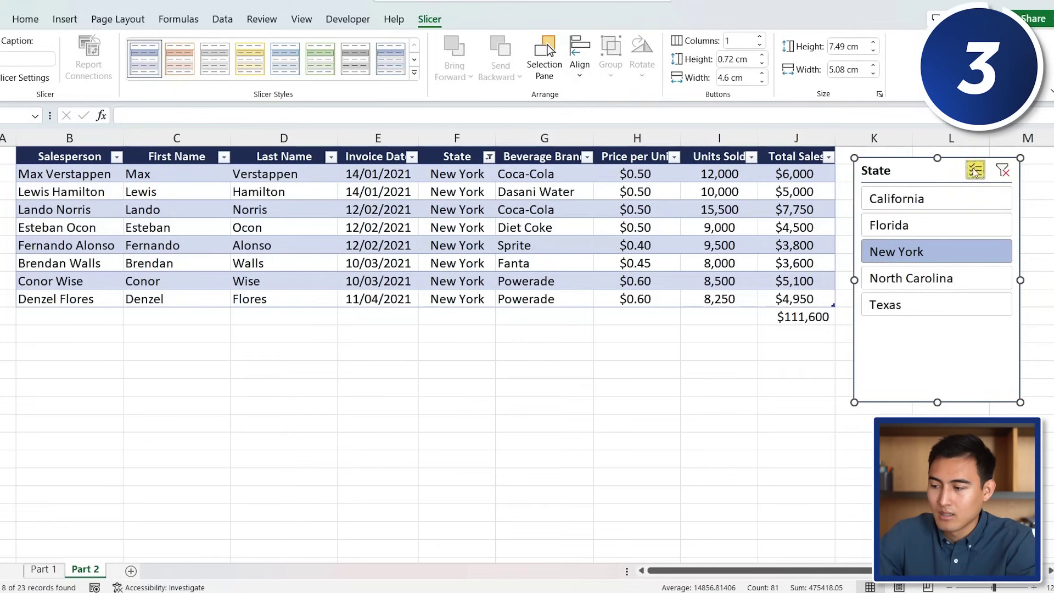
left_click(917, 229)
left_click(923, 206)
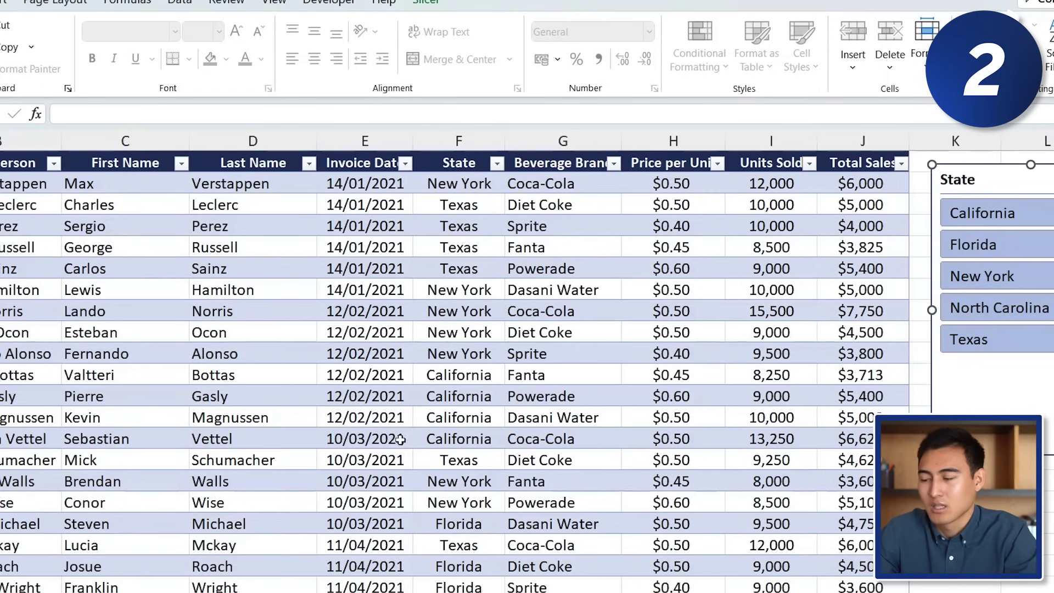
- Delete the State slicer and enter the heading 'Top 3 Units Sold'
key("Delete")
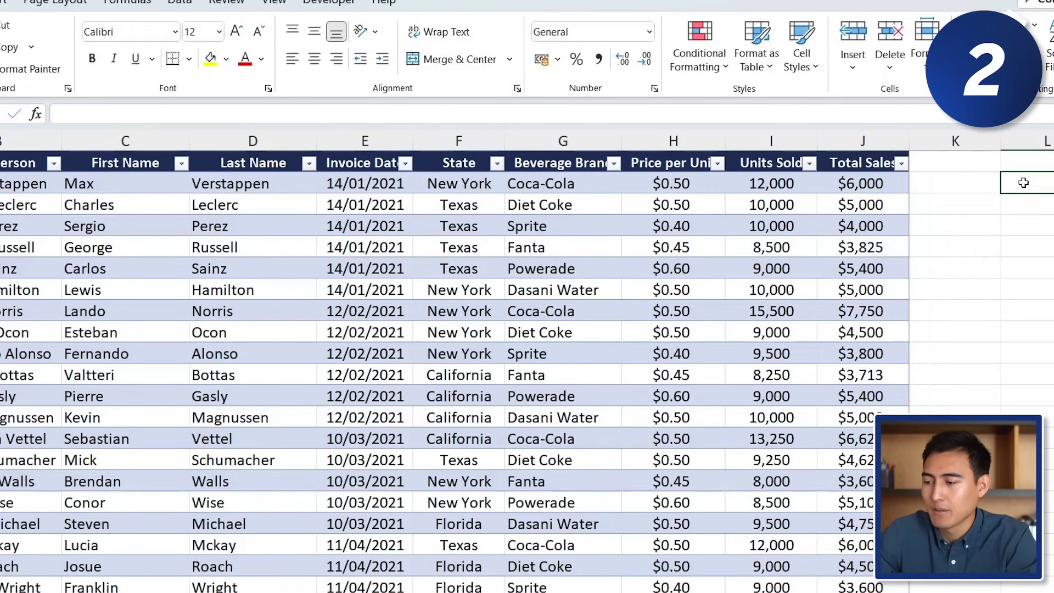
scroll(1017, 182, "right", 2)
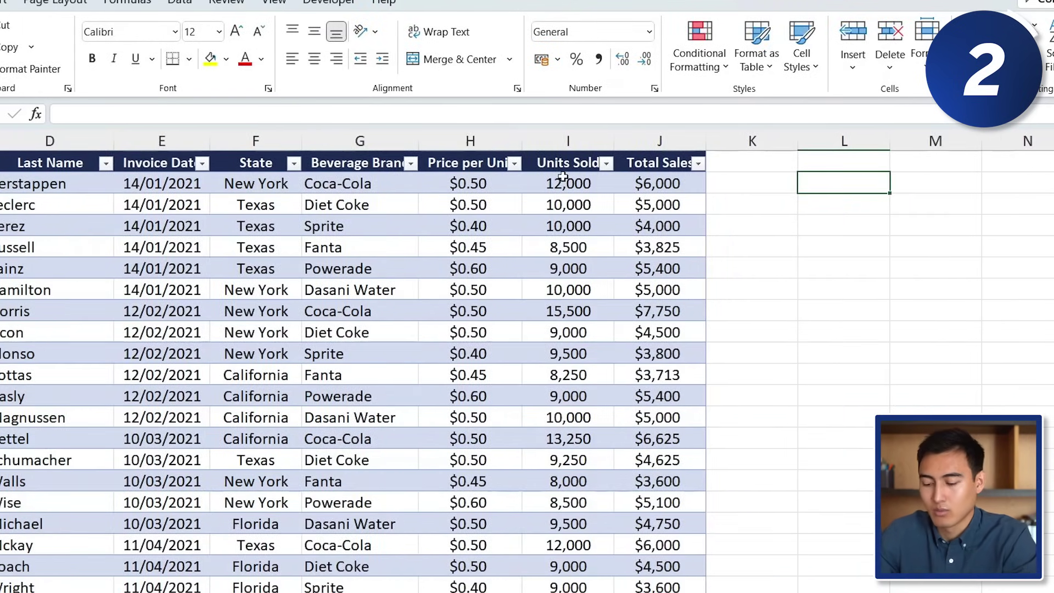
type("Top 3 Units Sold")
key("Return")
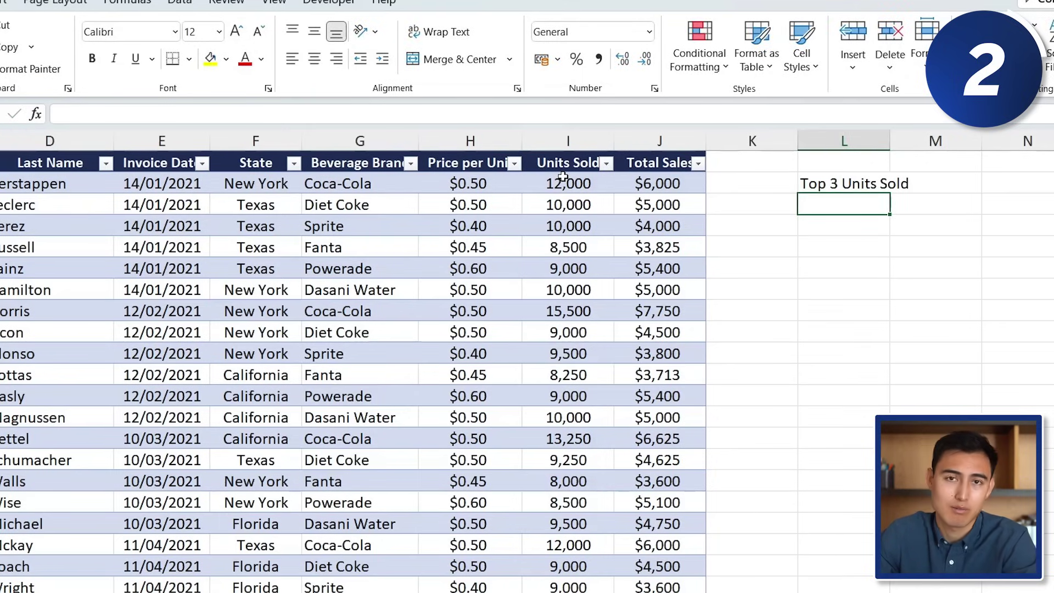
- Enter a MAX formula over the Units Sold column below the heading, returning 15500
type("=max")
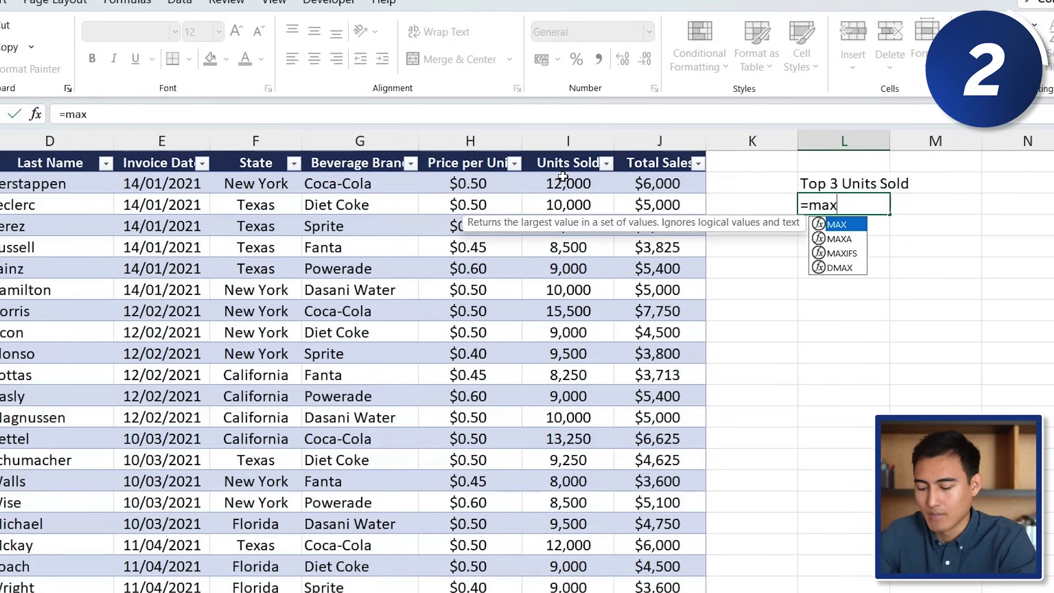
key("Tab")
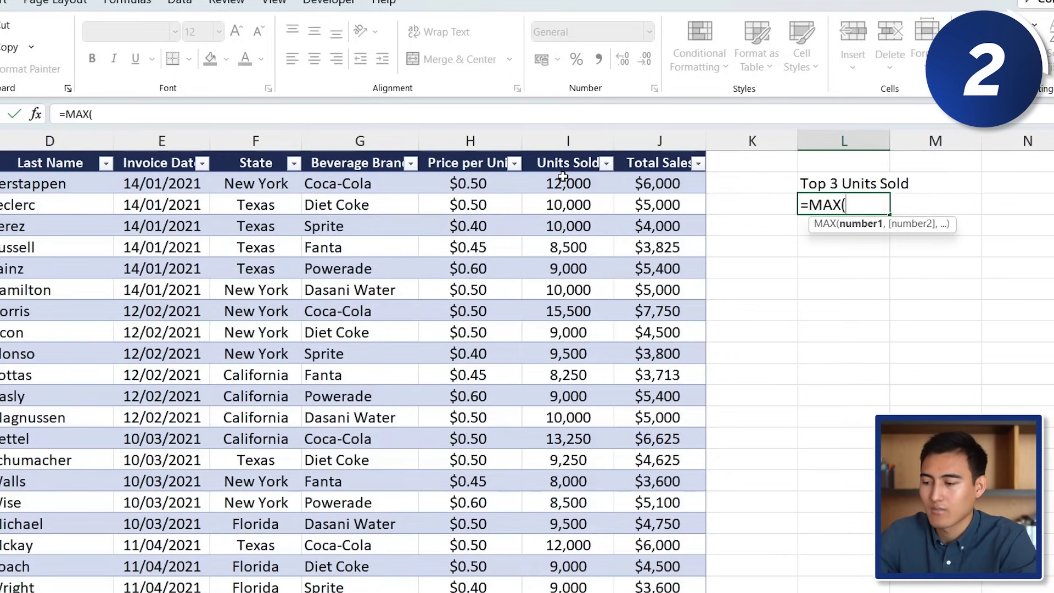
left_click(568, 187)
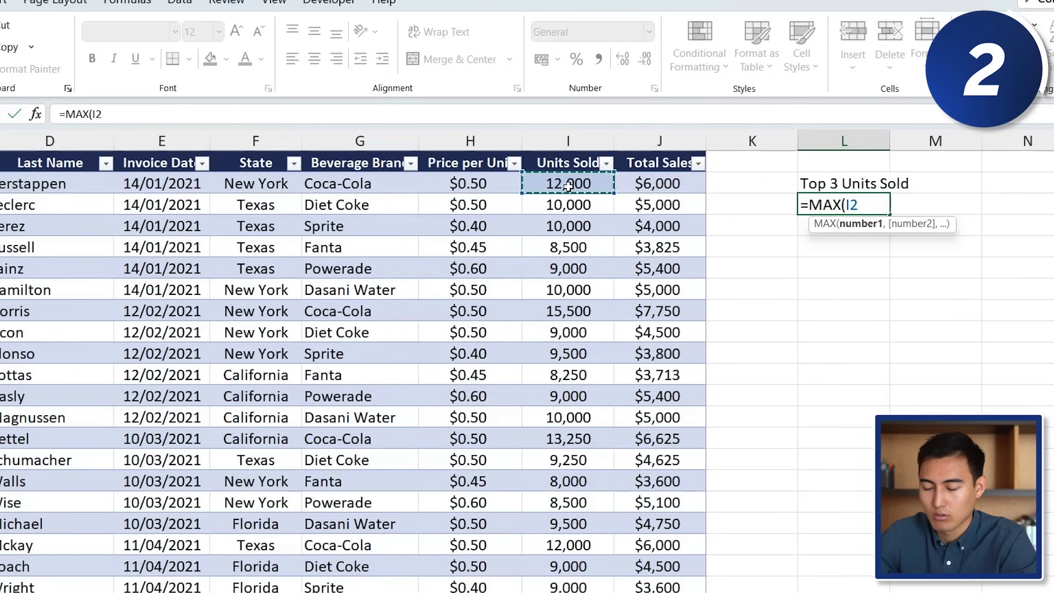
key("ctrl+space")
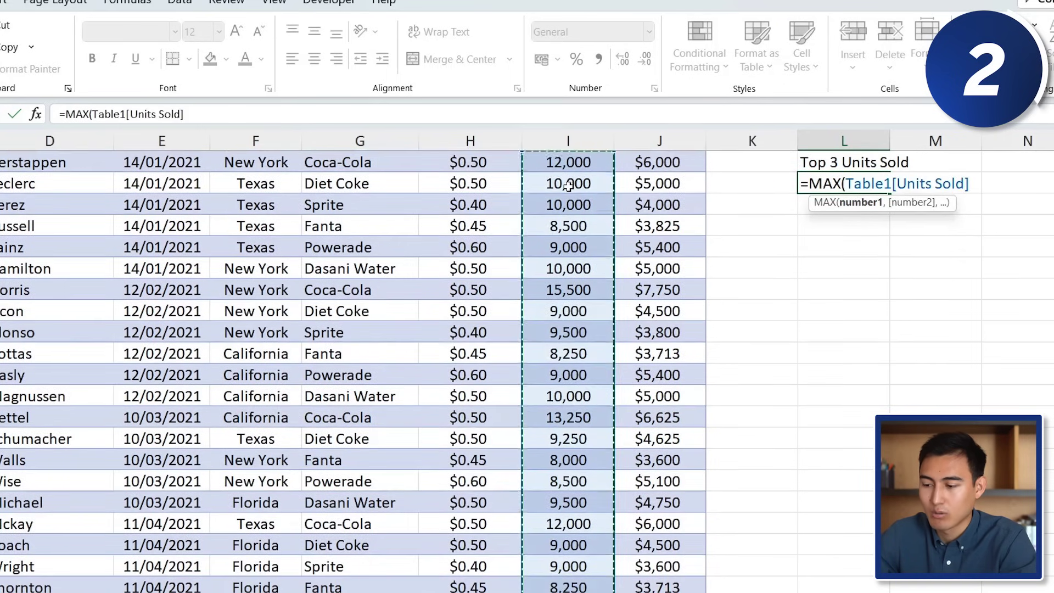
key("Return")
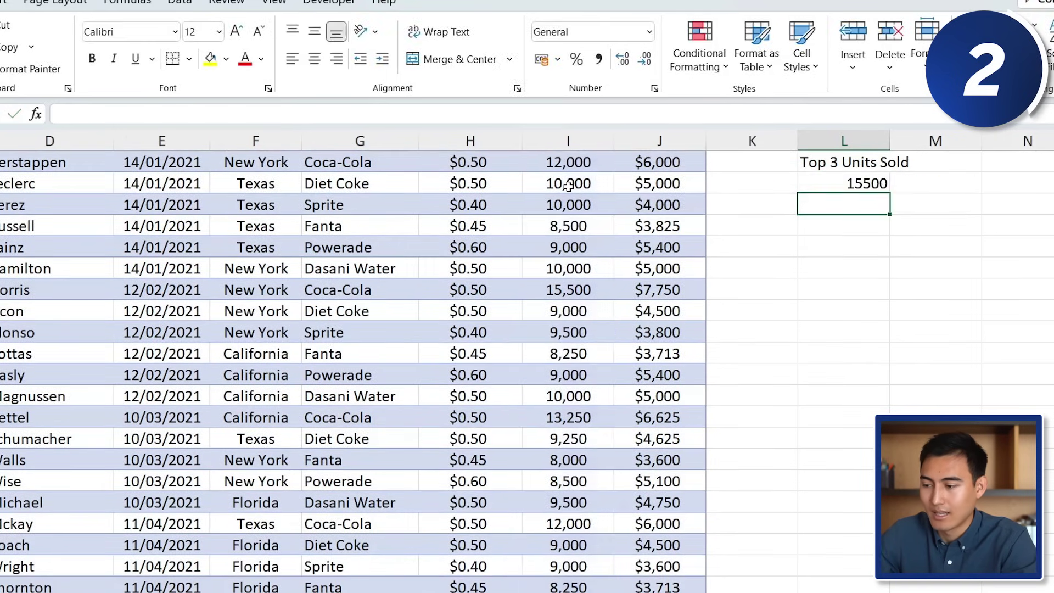
scroll(808, 261, "up", 1)
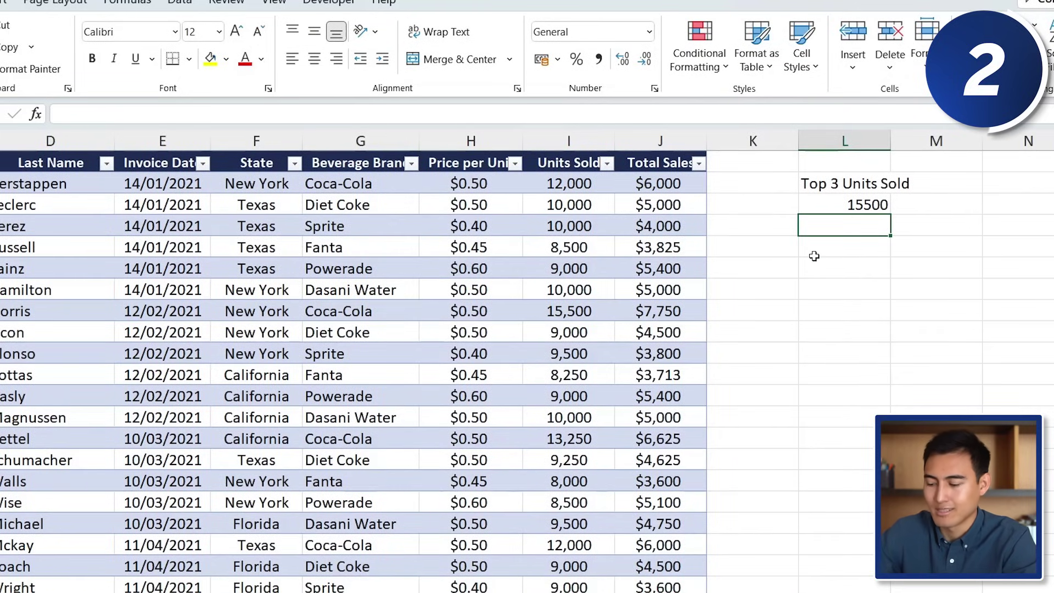
- Enter =LARGE(Table1[Units Sold],2) to get the second largest value, 13250
type("=lar")
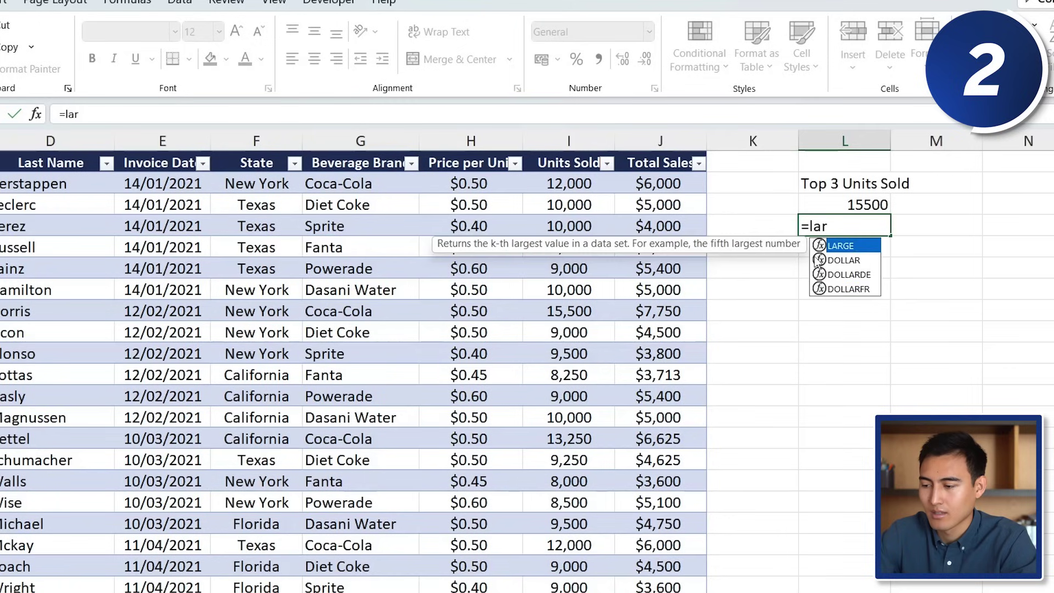
type("g")
key("Tab")
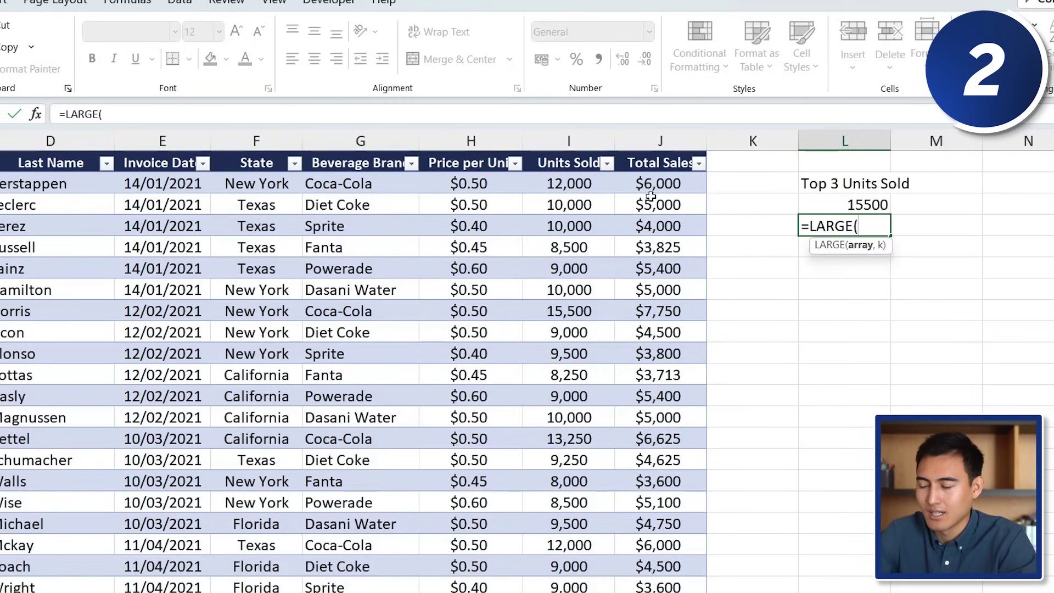
left_click(559, 187)
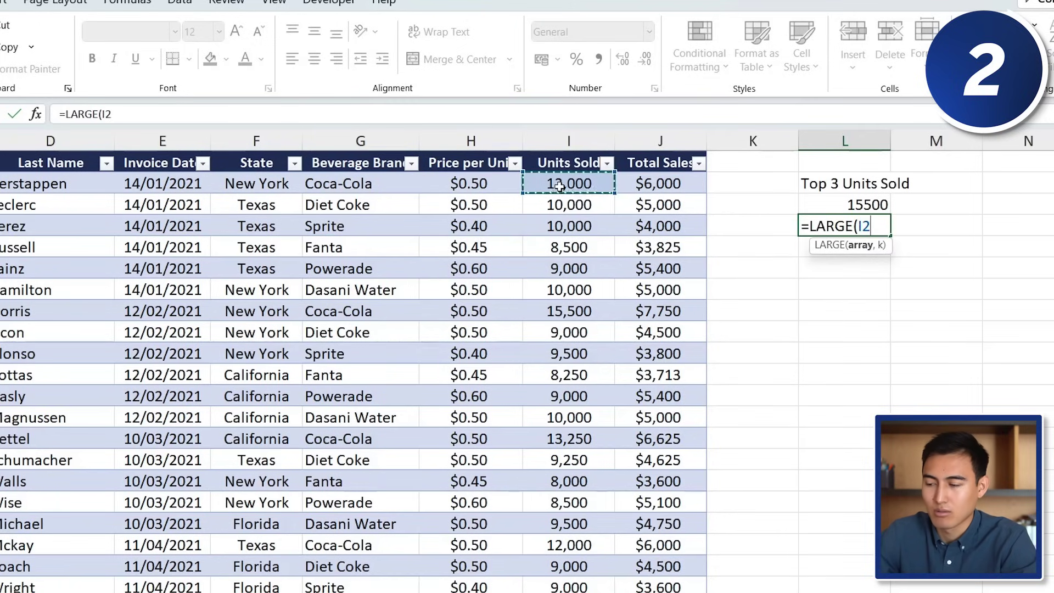
key("ctrl+space")
type(",")
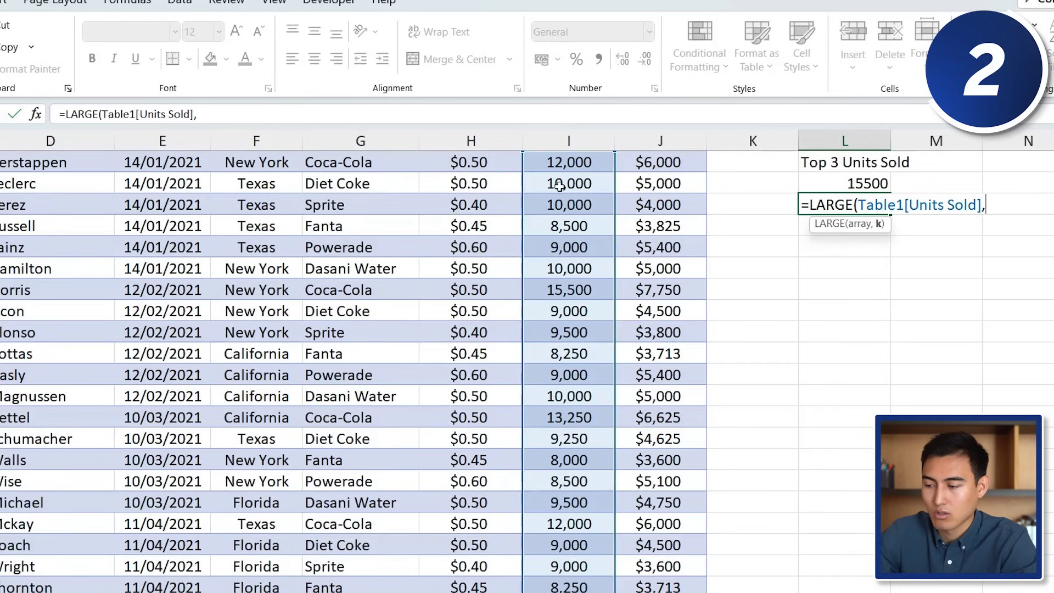
scroll(889, 290, "up", 1)
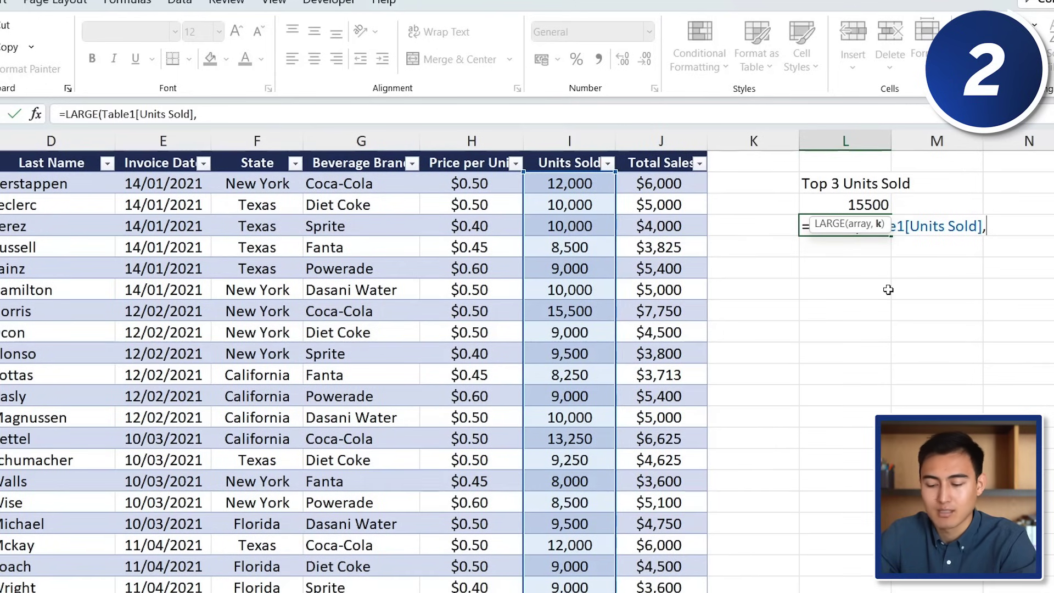
type("2)")
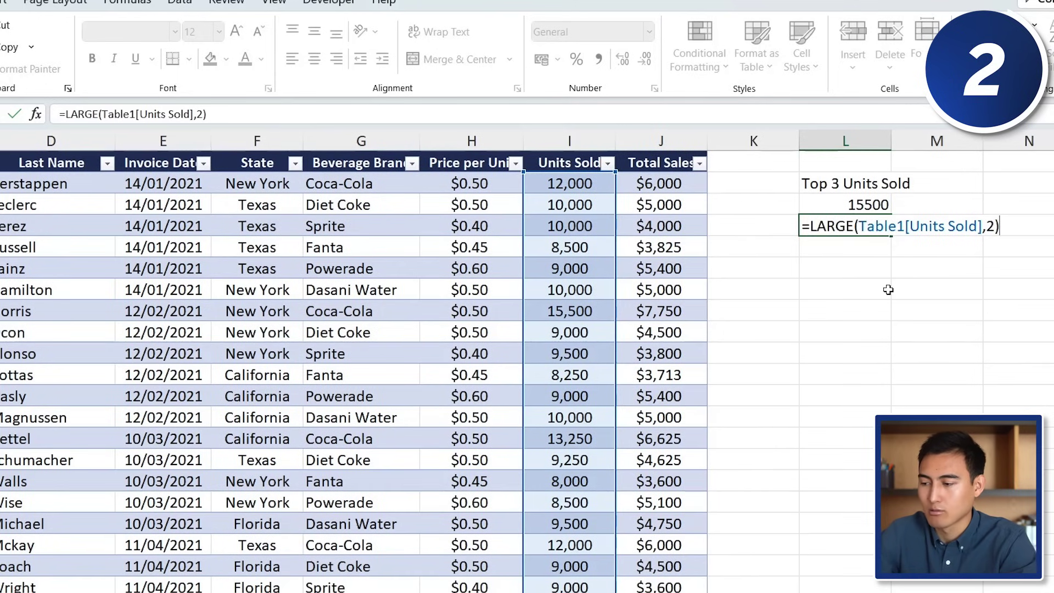
key("Return")
- Copy the LARGE formula down and change k to 3, returning 12000
key("Up")
key("Down")
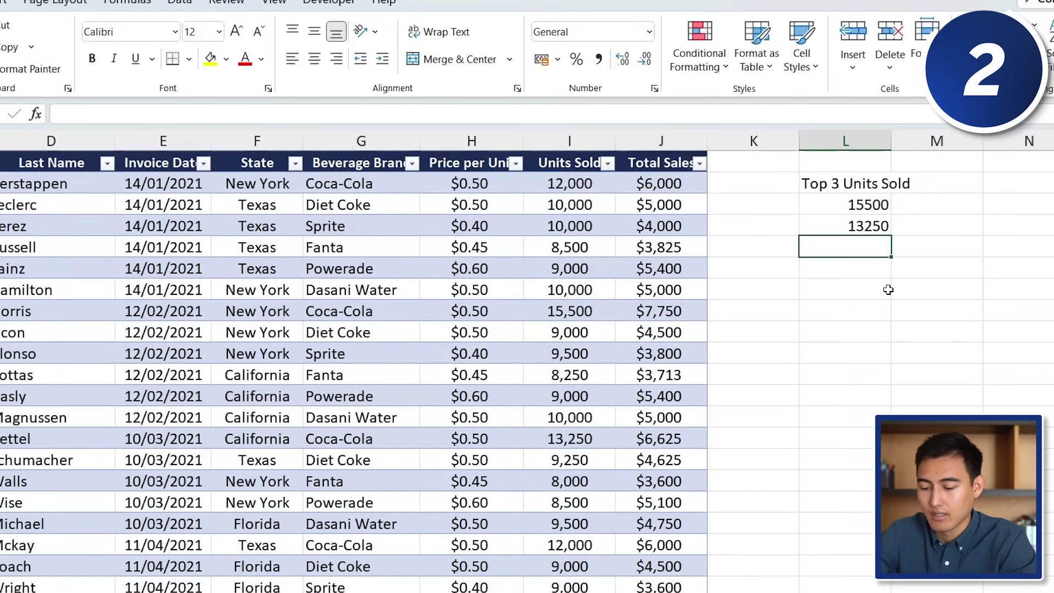
key("F4")
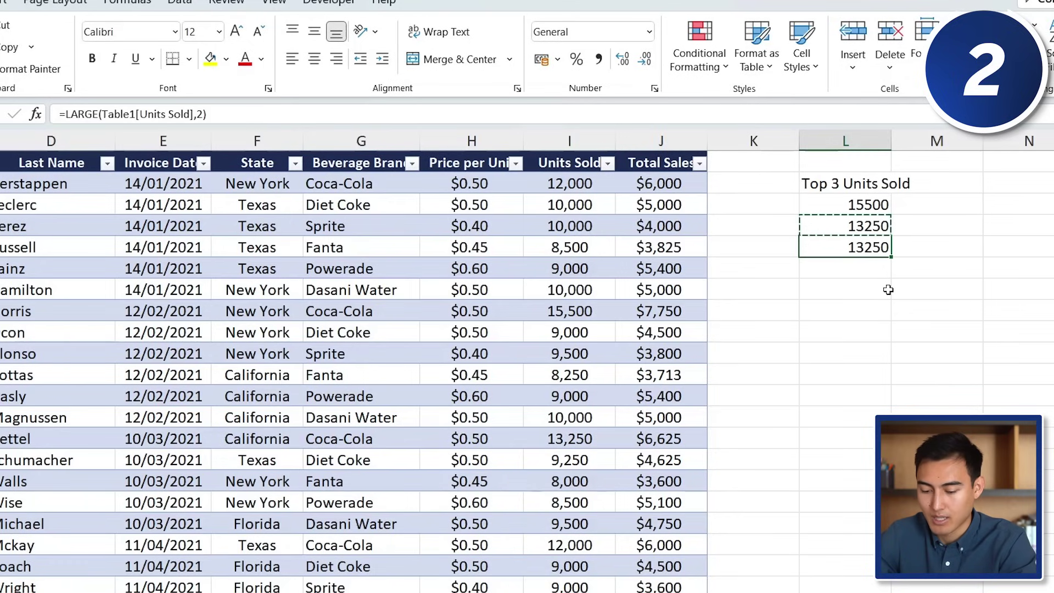
left_click(212, 116)
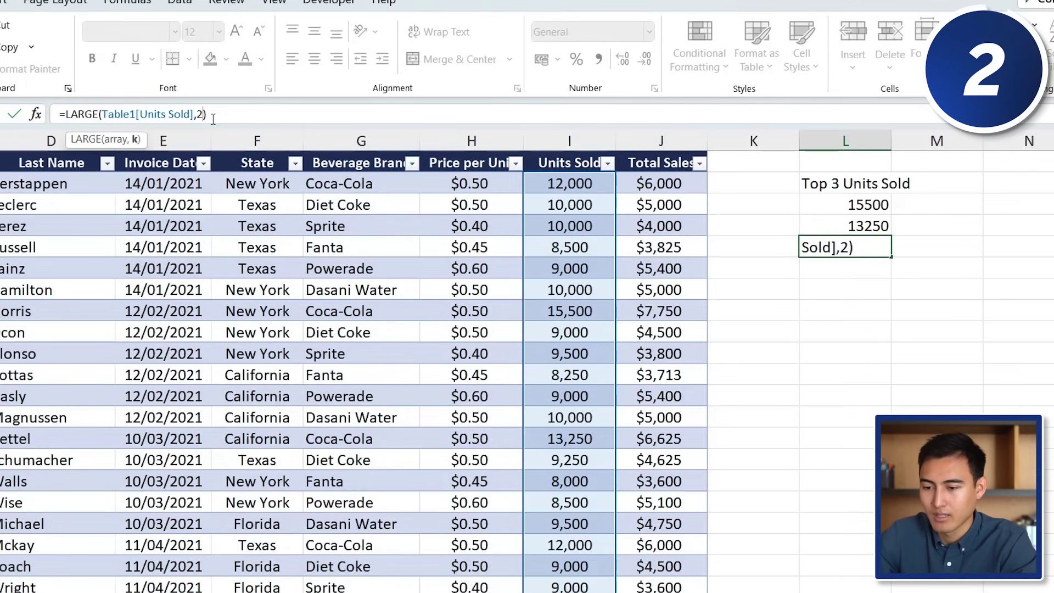
type("3")
key("Return")
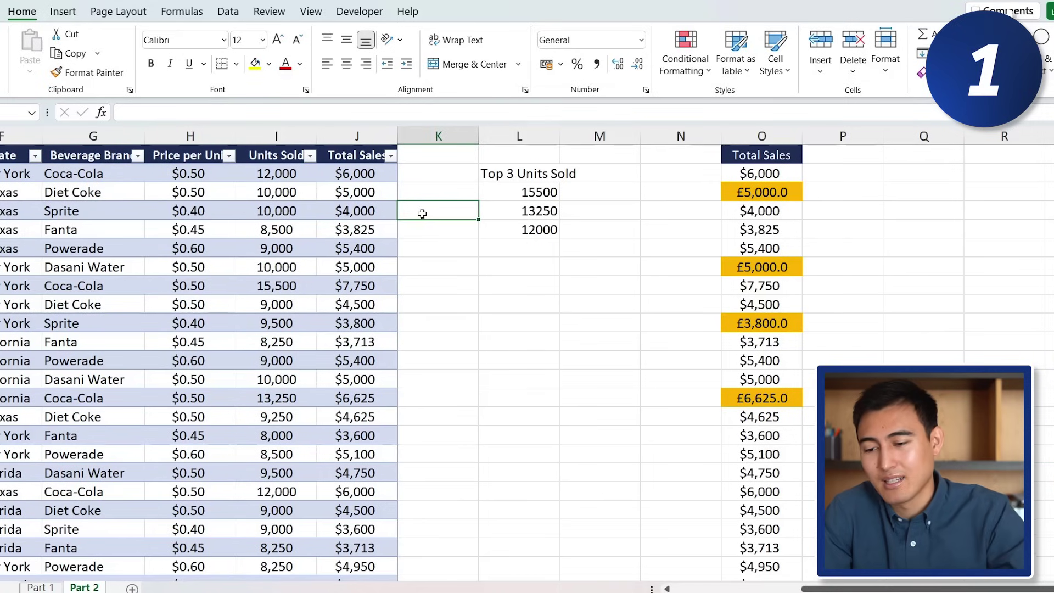
- Toggle Show Formulas with Ctrl+` to reveal the MAX, LARGE and Total Sales formulas
left_click(419, 211)
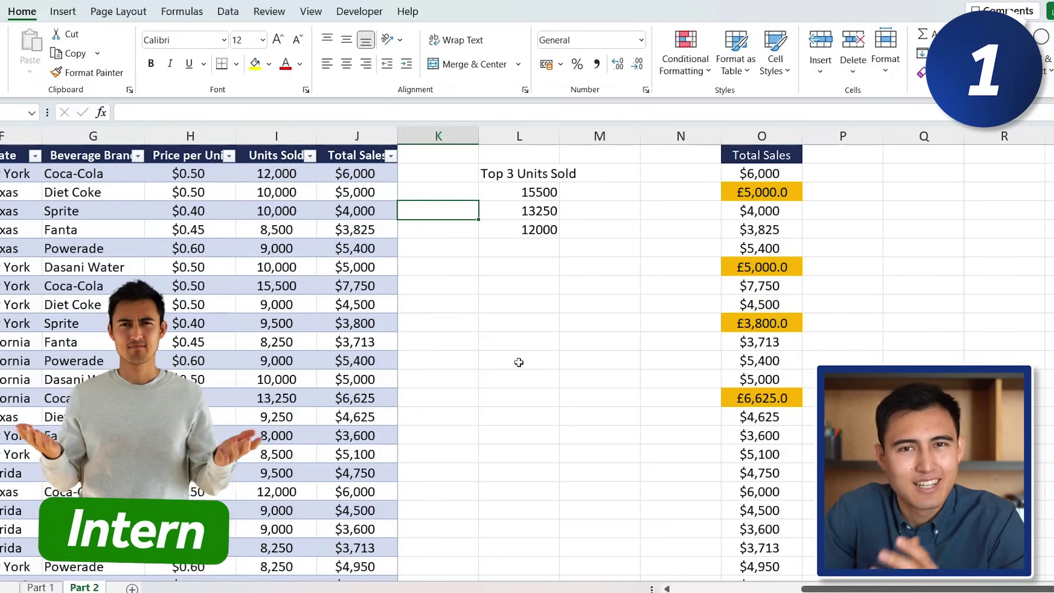
key("Left")
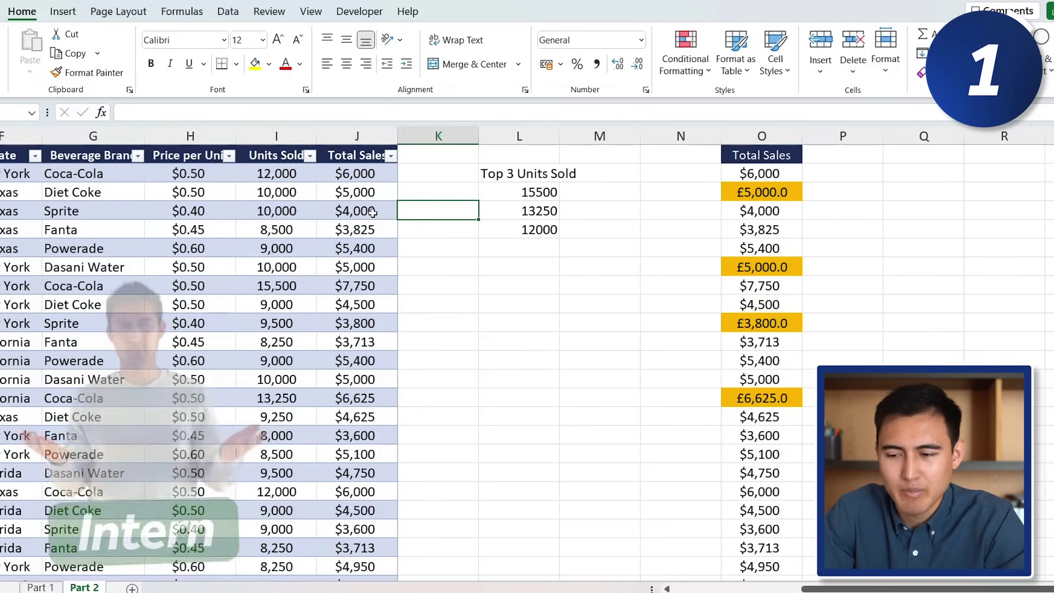
left_click(539, 215)
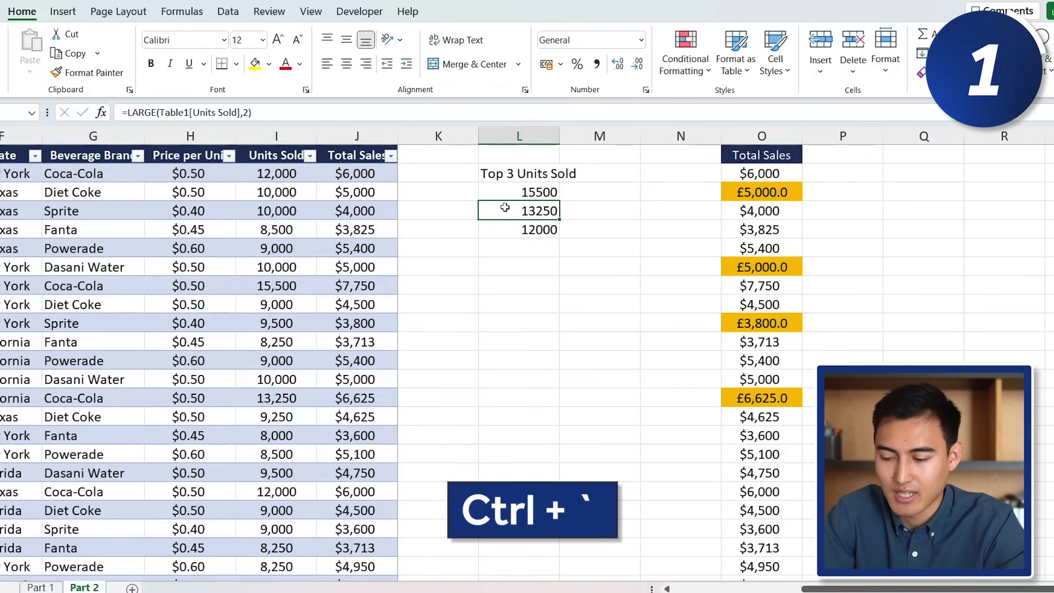
key("ctrl+grave")
scroll(749, 234, "right", 1)
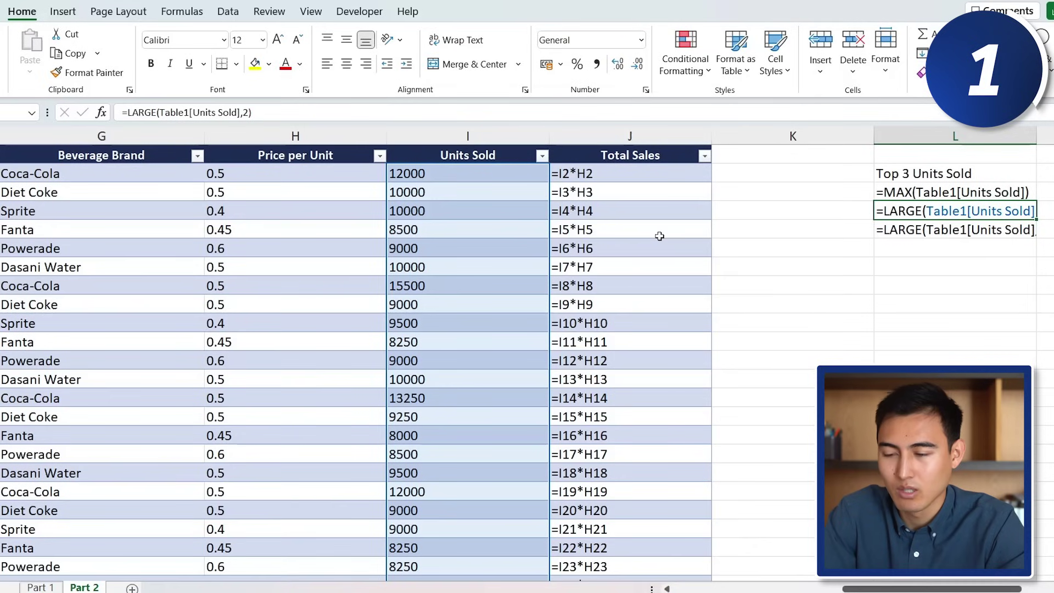
- Trace the precedents of the second-largest LARGE formula to show its source column
key("alt")
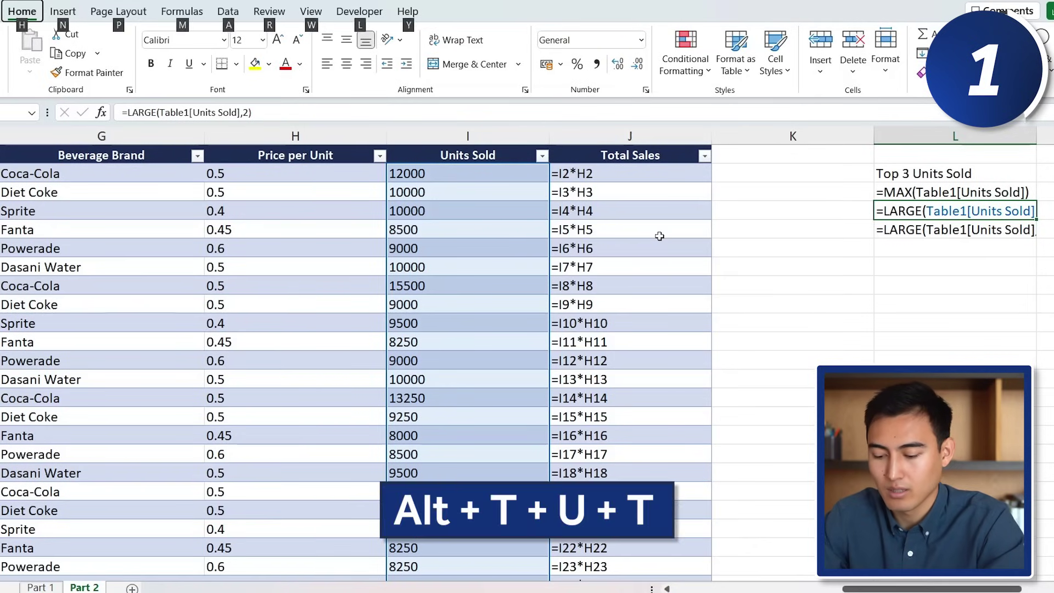
key("t")
key("u")
key("t")
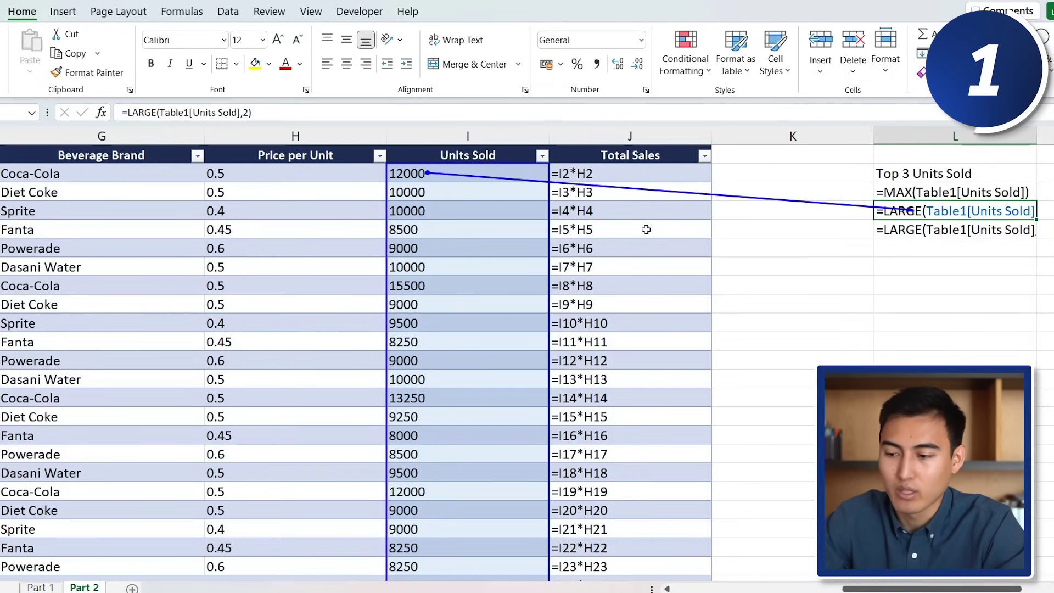
- Trace J10's =I10*H10 total back to H10 and I10, then remove all trace arrows
left_click(628, 224)
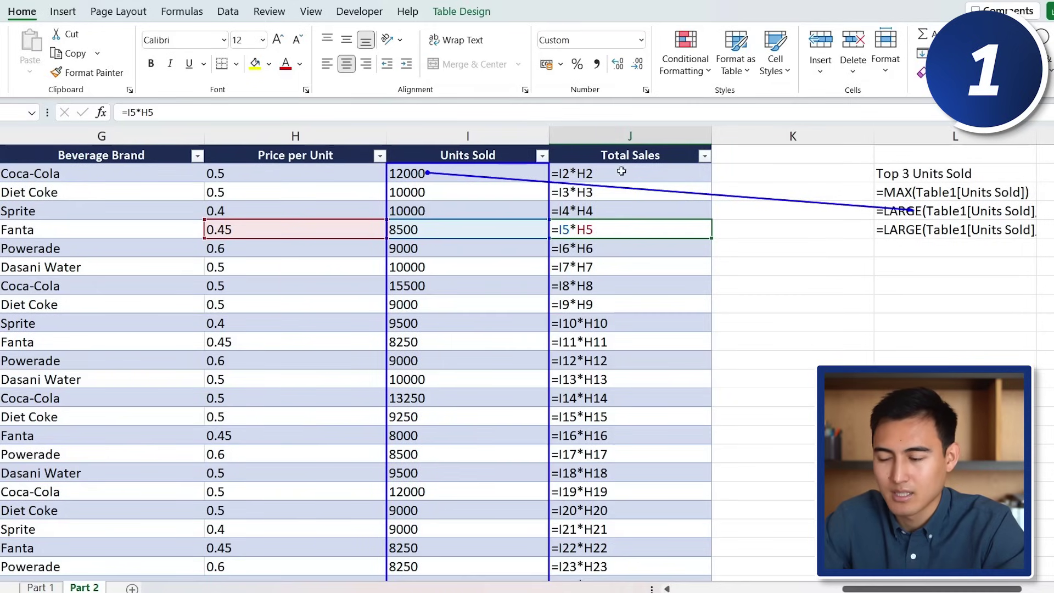
left_click(636, 327)
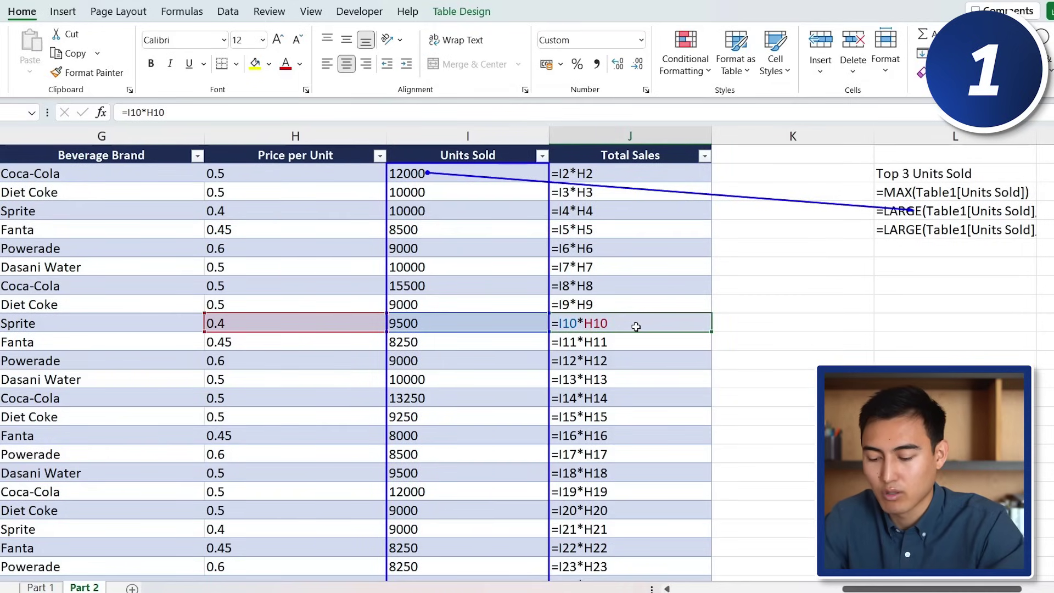
key("alt+t")
key("u")
key("t")
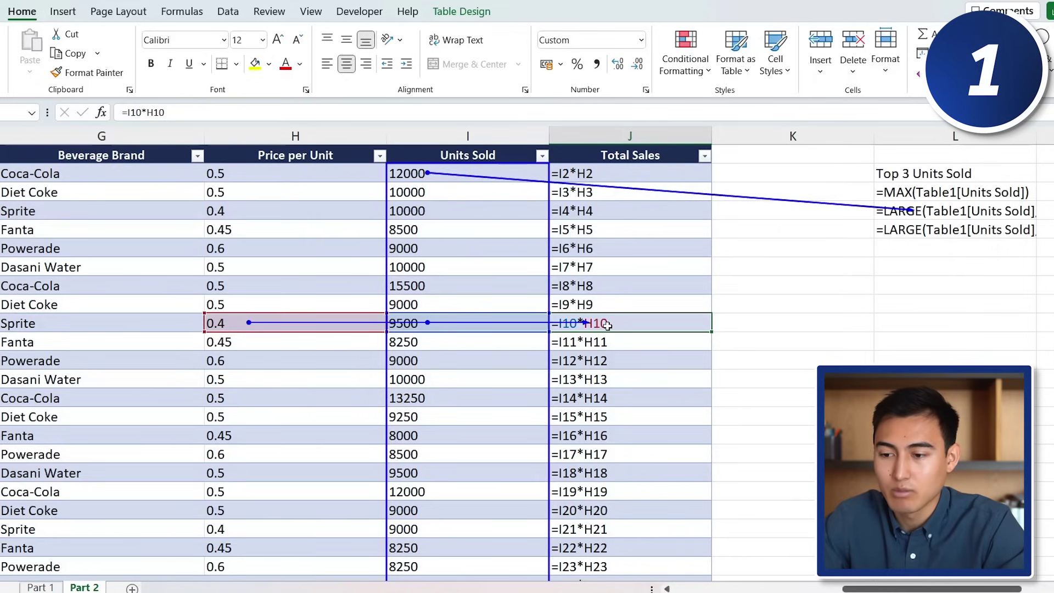
left_click(189, 13)
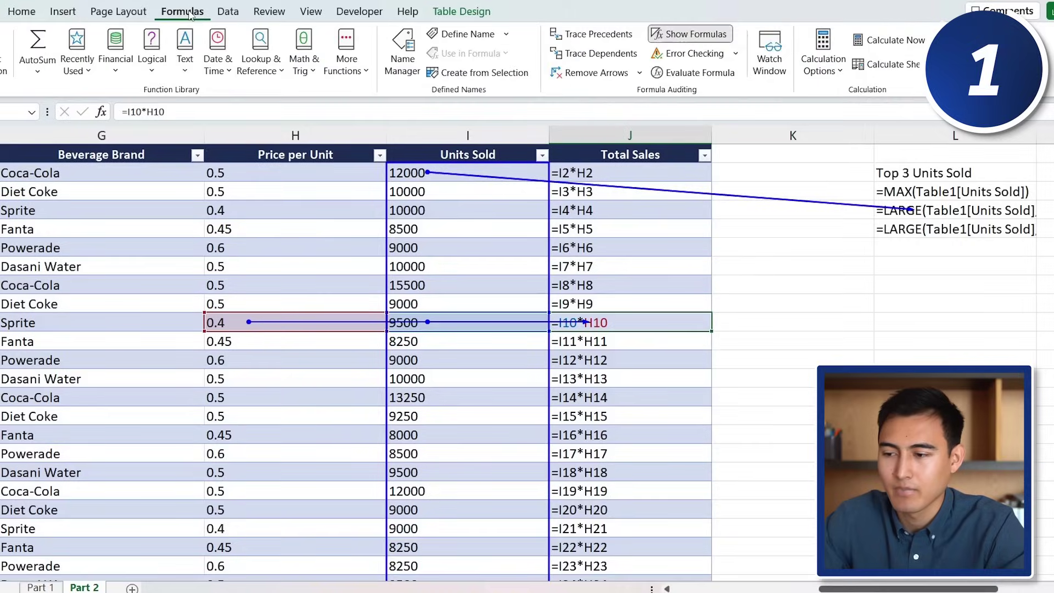
left_click(590, 74)
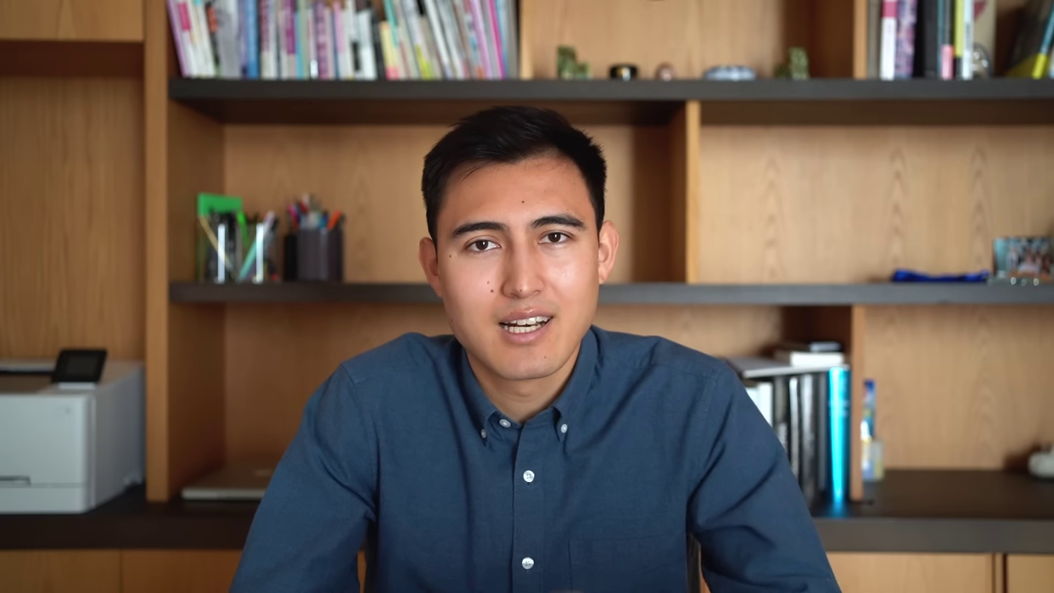